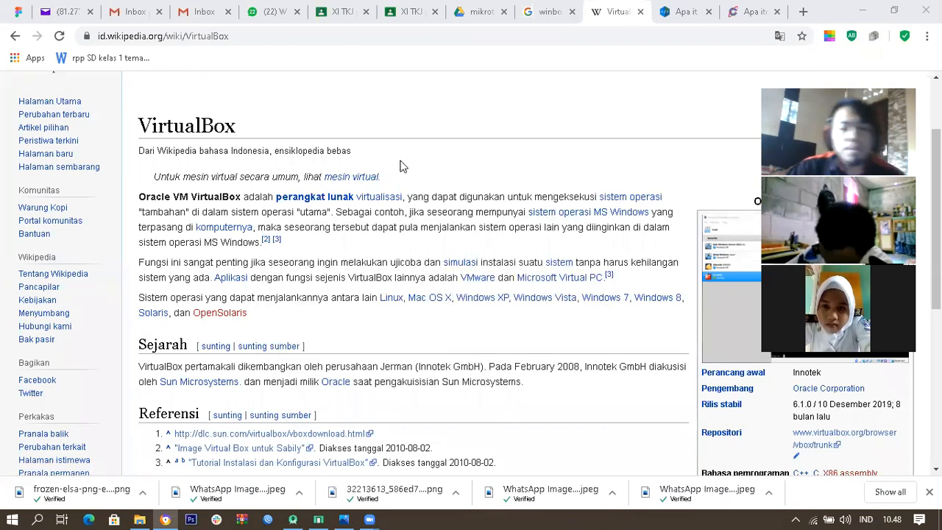
Read the VirtualBox definition in the Indonesian Wikipedia article, highlighting the words about the "tambahan" and "utama" operating systems
{"action": "mouse_move", "coordinate": [372, 177]}
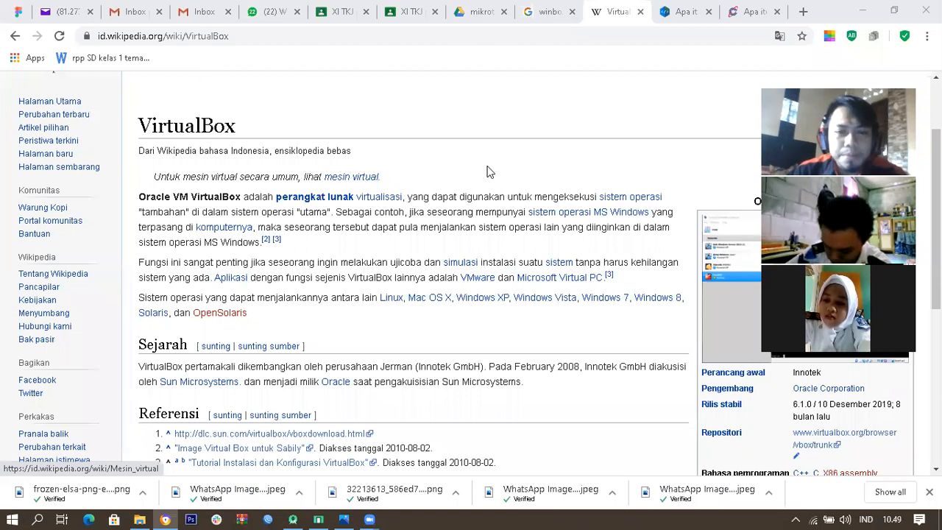
{"action": "left_click_drag", "start_coordinate": [196, 213], "coordinate": [138, 213]}
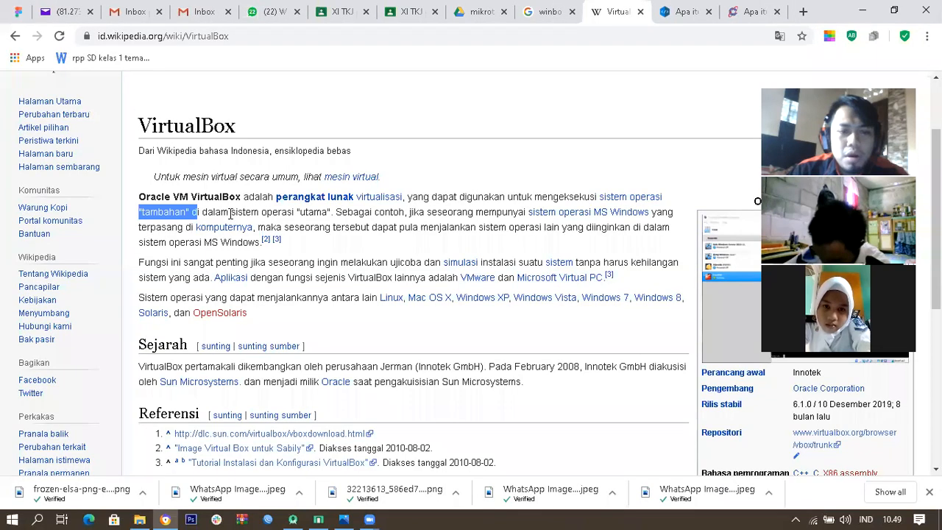
{"action": "left_click_drag", "start_coordinate": [331, 212], "coordinate": [230, 211]}
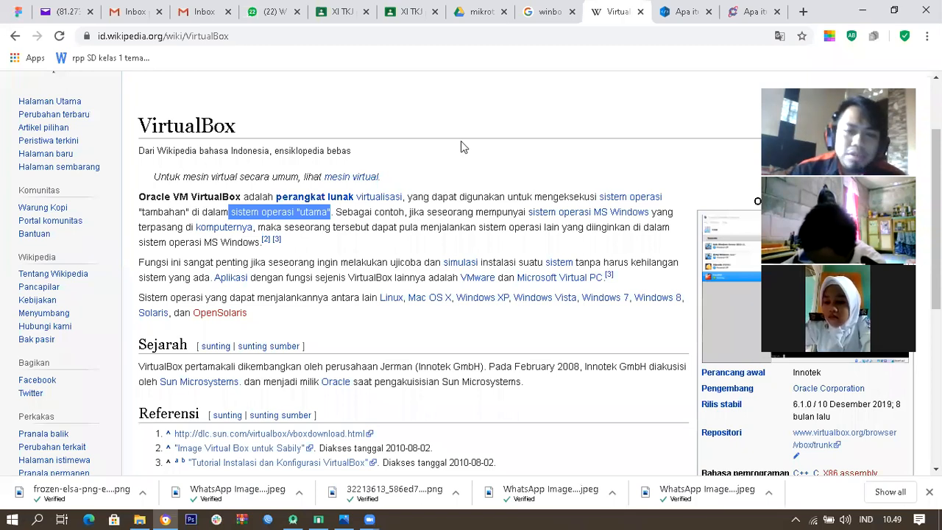
{"action": "left_click", "coordinate": [564, 192]}
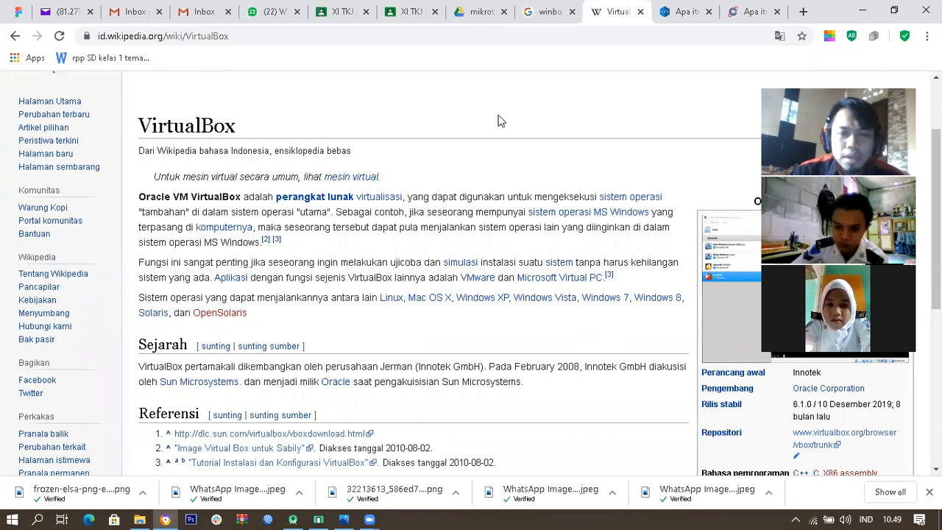
Check the mikrotik folder in Google Drive and read the introduction of the "Apa itu File ISO" article
{"action": "left_click", "coordinate": [480, 11]}
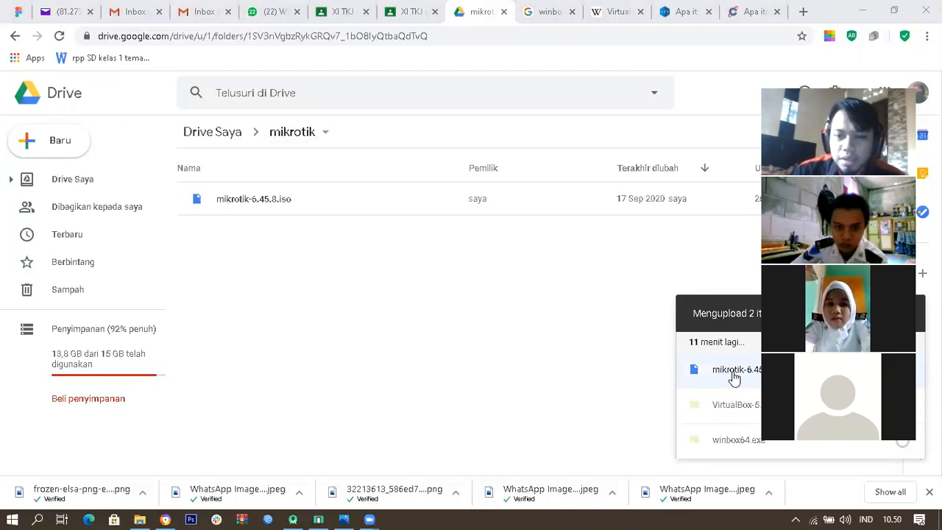
{"action": "left_click", "coordinate": [675, 4]}
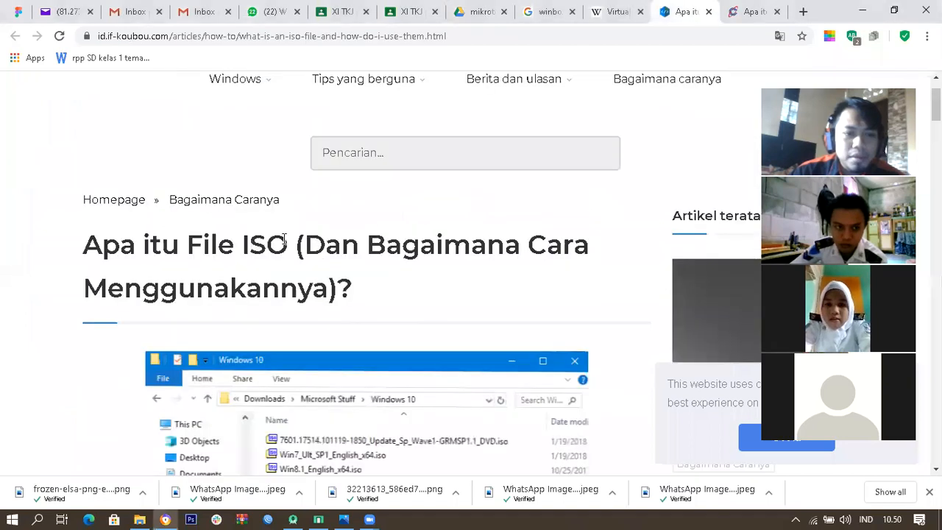
{"action": "scroll", "coordinate": [422, 256], "scroll_direction": "down", "scroll_amount": 1}
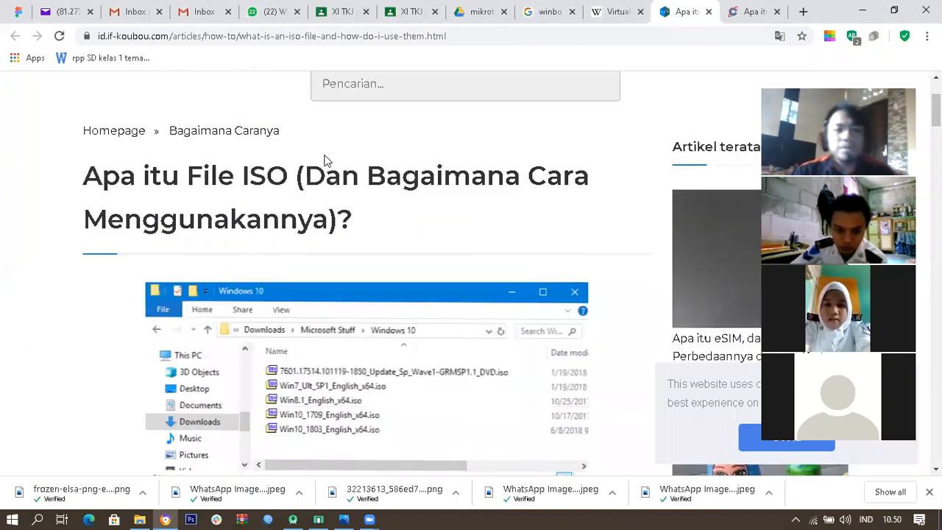
{"action": "scroll", "coordinate": [392, 265], "scroll_direction": "down", "scroll_amount": 2}
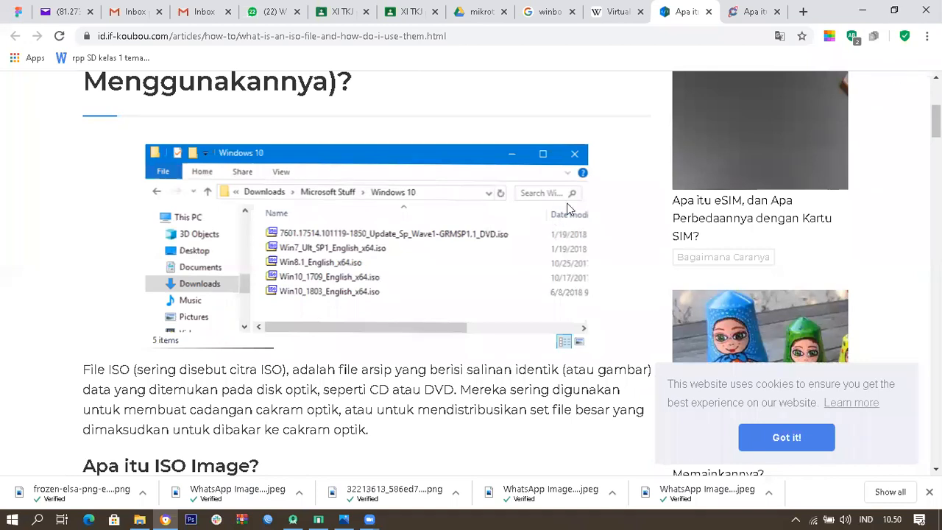
{"action": "scroll", "coordinate": [596, 292], "scroll_direction": "down", "scroll_amount": 1}
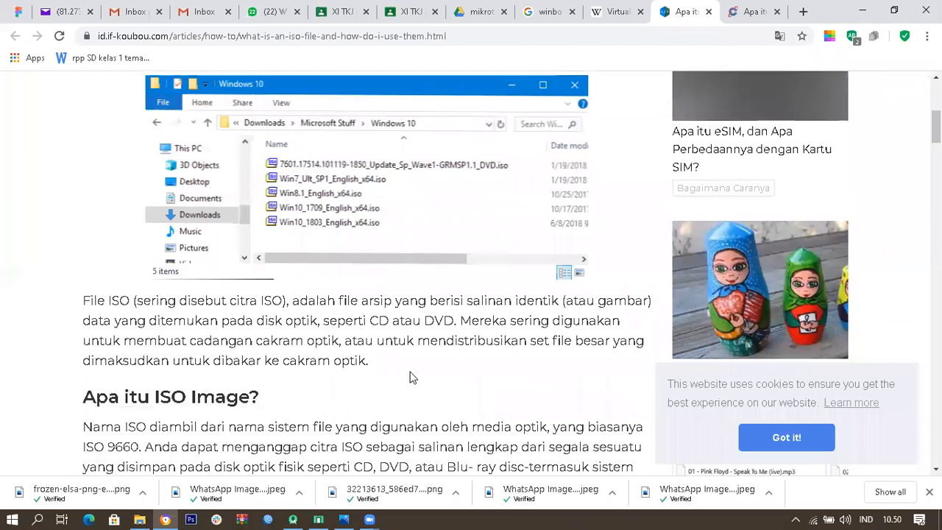
Highlight "seperti CD atau DVD" and the words on distributing large file sets in the ISO article's introduction, then clear the selection
{"action": "left_click_drag", "start_coordinate": [454, 318], "coordinate": [323, 322]}
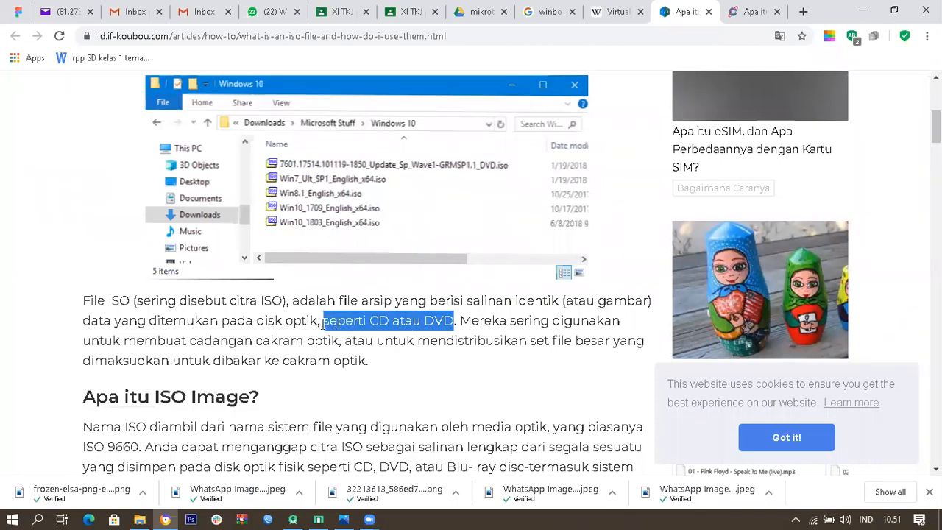
{"action": "left_click", "coordinate": [447, 372]}
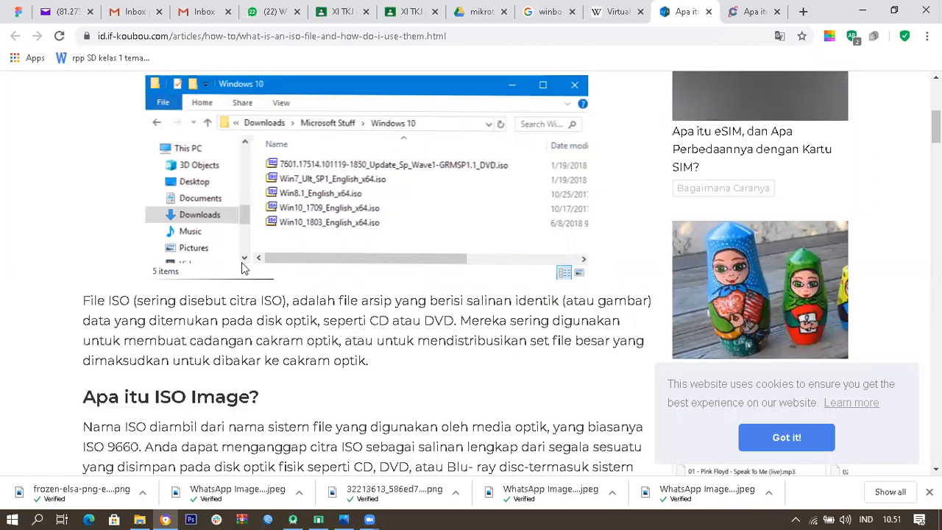
{"action": "left_click_drag", "start_coordinate": [455, 320], "coordinate": [325, 319]}
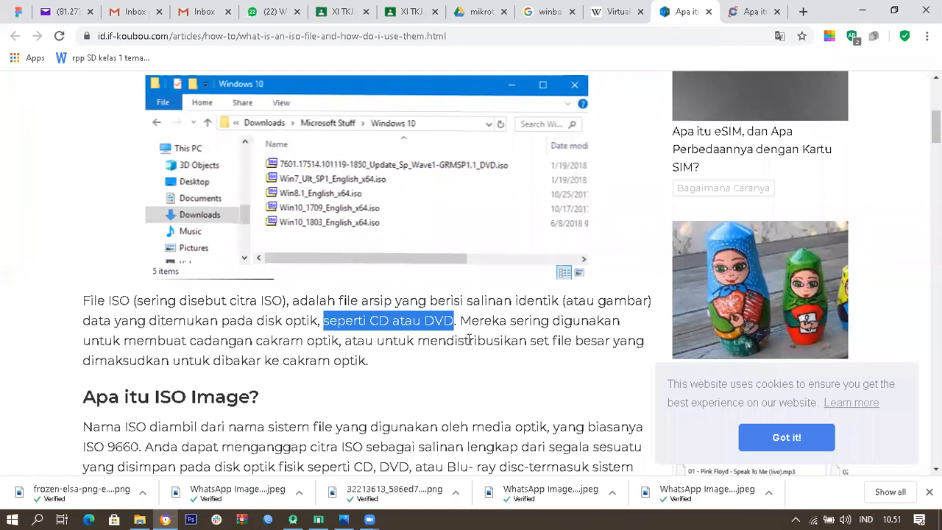
{"action": "left_click_drag", "start_coordinate": [583, 345], "coordinate": [464, 340]}
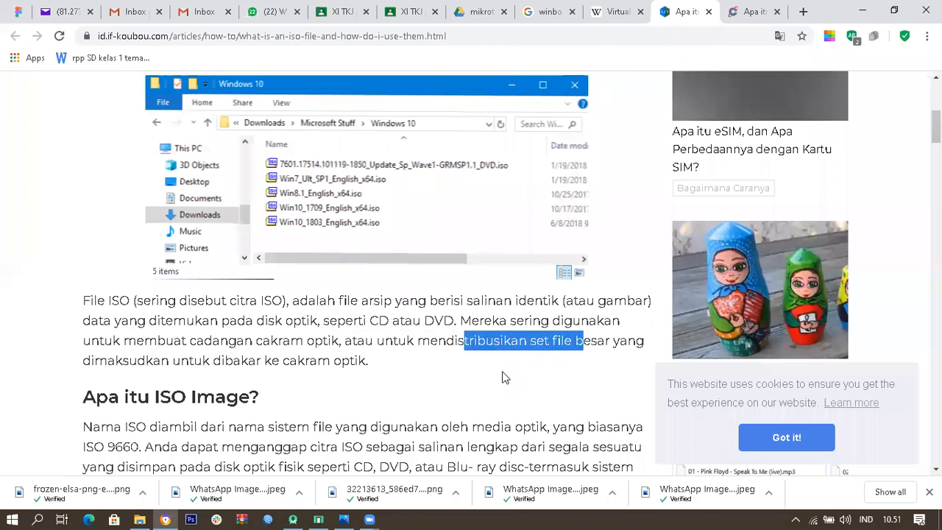
{"action": "left_click", "coordinate": [87, 214]}
Read the "Apa itu ISO Image?" section, highlighting the phrase about the optical media file system, and return to the introduction
{"action": "scroll", "coordinate": [87, 213], "scroll_direction": "down", "scroll_amount": 2}
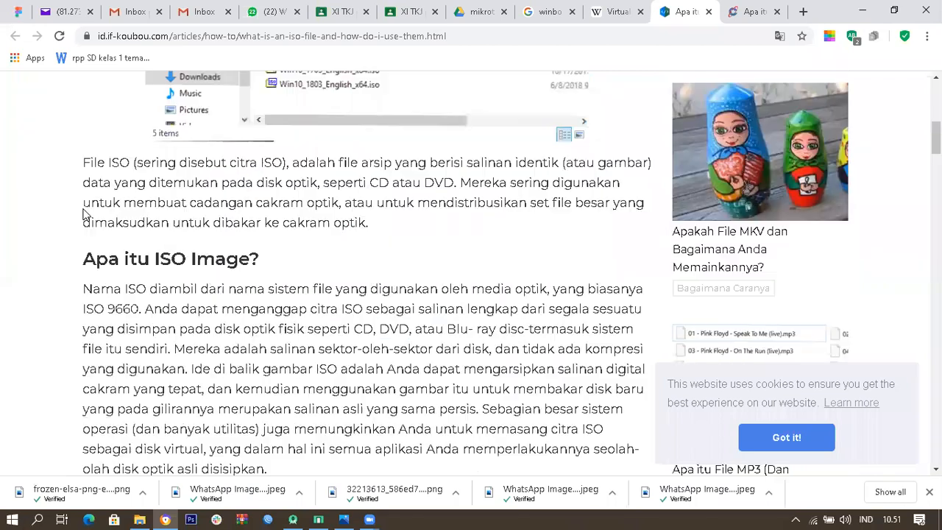
{"action": "scroll", "coordinate": [242, 318], "scroll_direction": "down", "scroll_amount": 1}
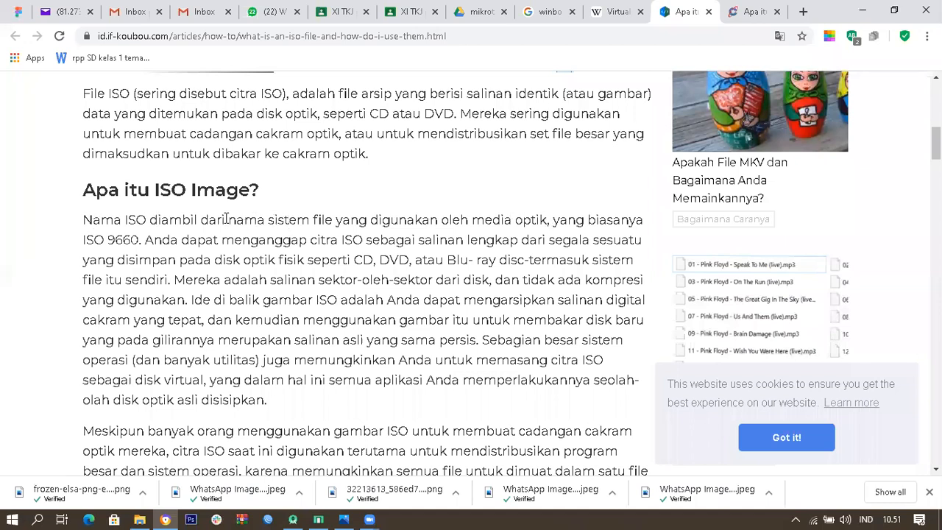
{"action": "left_click_drag", "start_coordinate": [228, 219], "coordinate": [548, 221]}
{"action": "scroll", "coordinate": [525, 295], "scroll_direction": "down", "scroll_amount": 1}
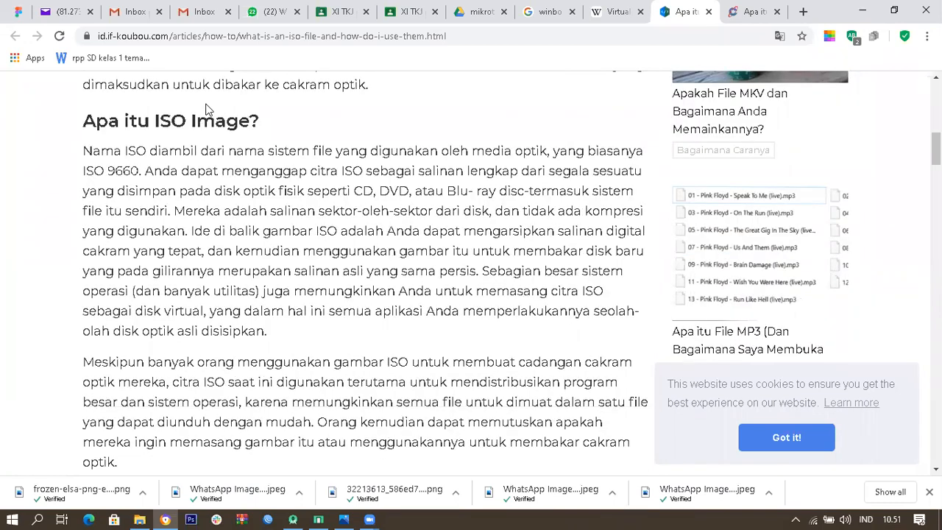
{"action": "scroll", "coordinate": [546, 335], "scroll_direction": "up", "scroll_amount": 3}
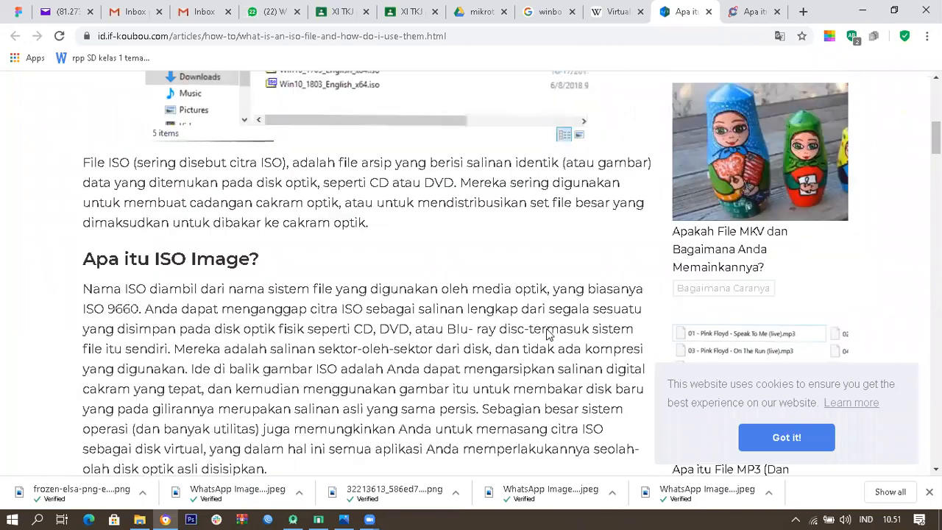
{"action": "scroll", "coordinate": [542, 333], "scroll_direction": "up", "scroll_amount": 1}
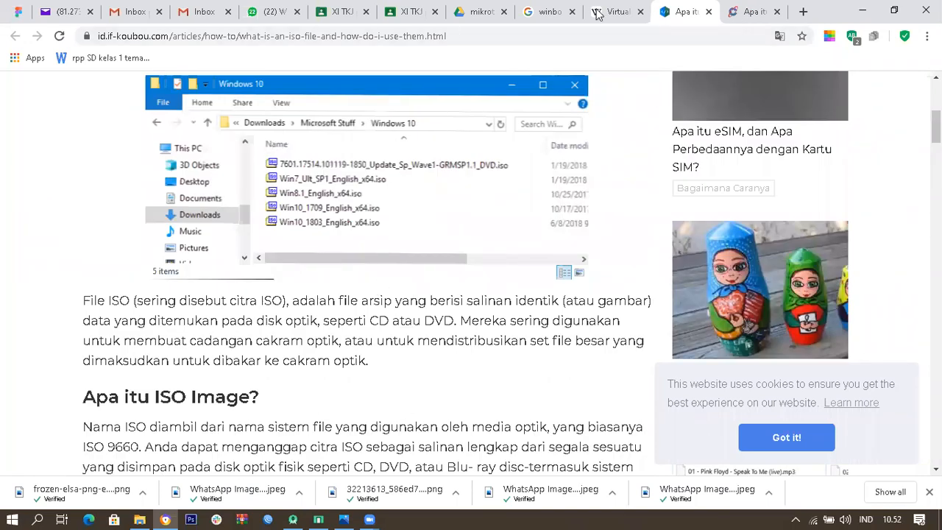
Open the Cyberlink "Apa itu Winbox?" article and look over its header and opening paragraph
{"action": "left_click", "coordinate": [745, 11]}
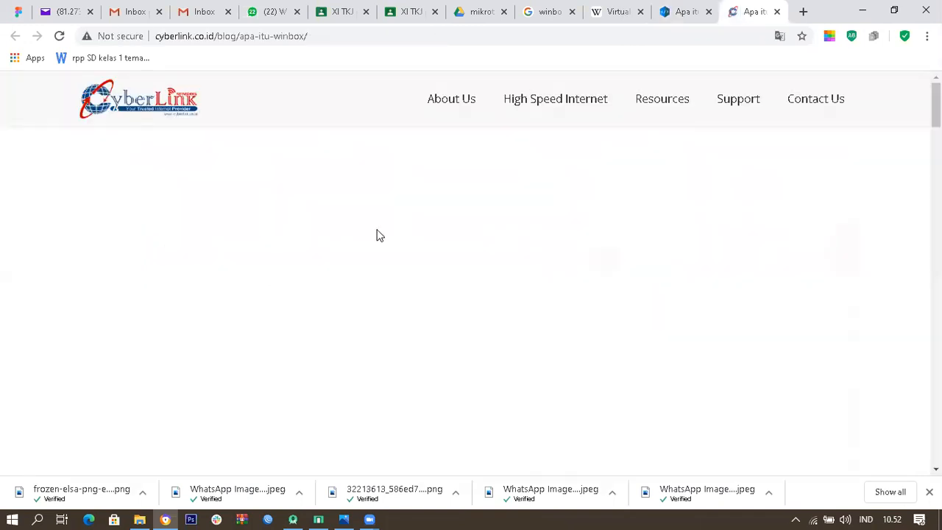
{"action": "scroll", "coordinate": [393, 241], "scroll_direction": "down", "scroll_amount": 2}
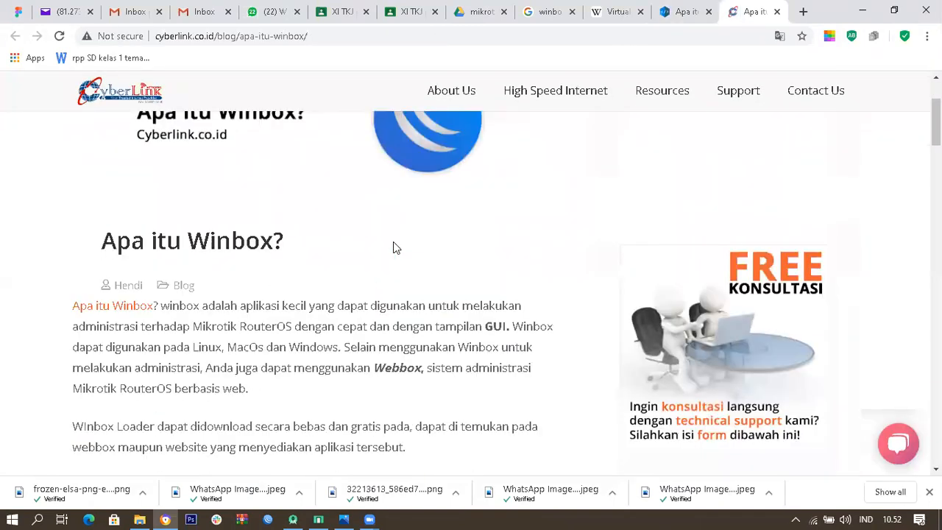
{"action": "scroll", "coordinate": [393, 242], "scroll_direction": "up", "scroll_amount": 2}
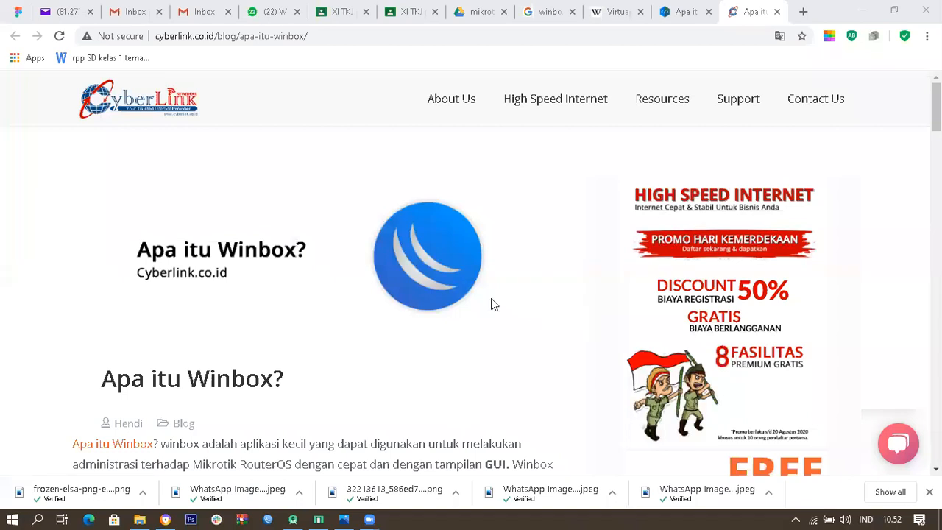
{"action": "scroll", "coordinate": [369, 315], "scroll_direction": "down", "scroll_amount": 1}
{"action": "scroll", "coordinate": [366, 315], "scroll_direction": "down", "scroll_amount": 1}
{"action": "scroll", "coordinate": [366, 315], "scroll_direction": "up", "scroll_amount": 2}
Revisit the ISO article briefly and read the Winbox article's definition down to its download link
{"action": "left_click", "coordinate": [686, 16]}
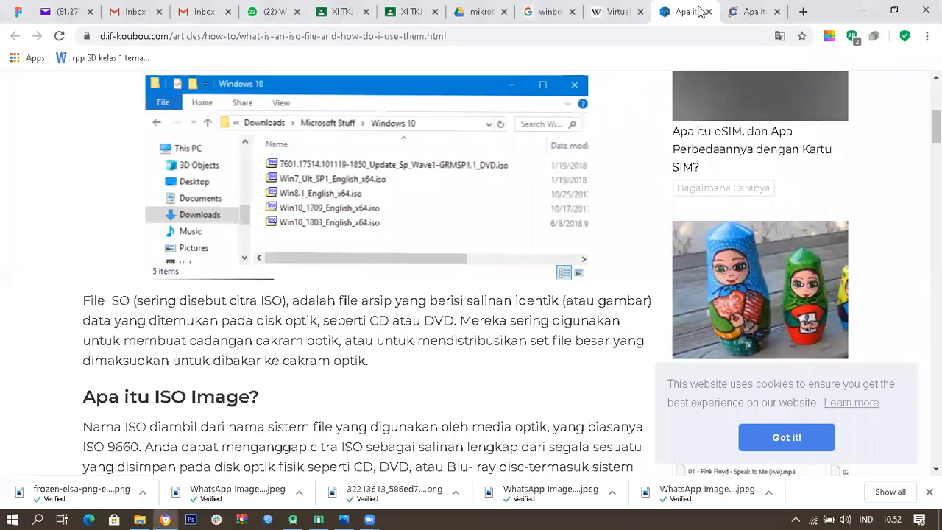
{"action": "left_click", "coordinate": [751, 12]}
{"action": "scroll", "coordinate": [406, 285], "scroll_direction": "down", "scroll_amount": 2}
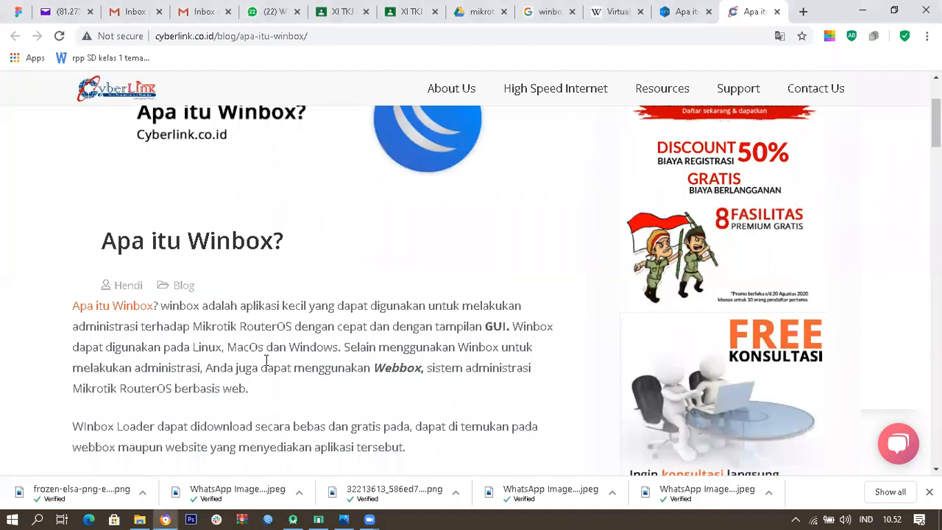
{"action": "scroll", "coordinate": [267, 359], "scroll_direction": "up", "scroll_amount": 1}
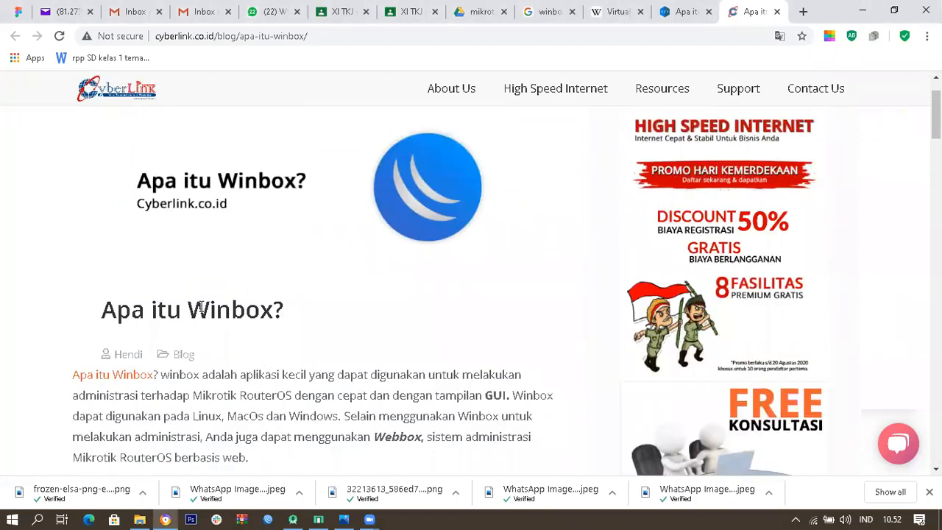
{"action": "scroll", "coordinate": [93, 384], "scroll_direction": "down", "scroll_amount": 1}
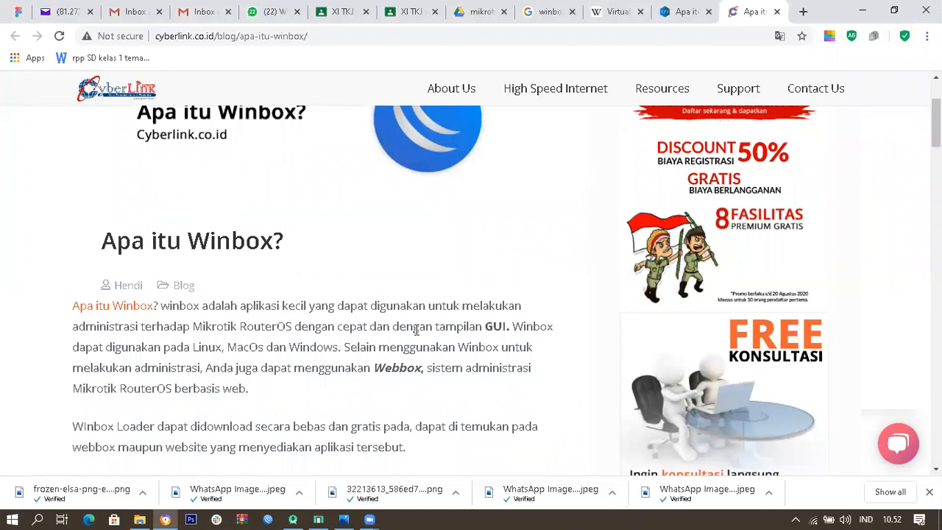
{"action": "scroll", "coordinate": [419, 332], "scroll_direction": "up", "scroll_amount": 2}
{"action": "scroll", "coordinate": [426, 335], "scroll_direction": "down", "scroll_amount": 3}
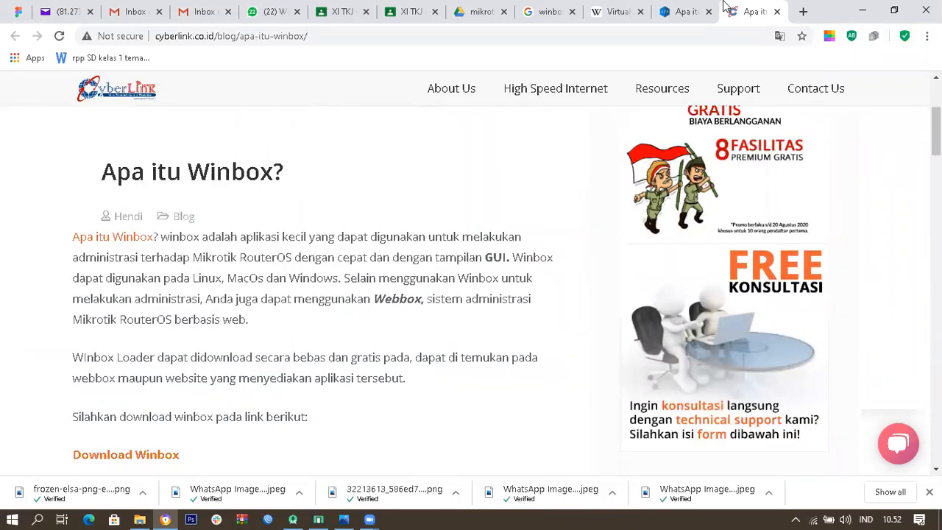
Review the uploads of the MikroTik ISO, VirtualBox installer and winbox64.exe in the Drive mikrotik folder
{"action": "left_click", "coordinate": [479, 12]}
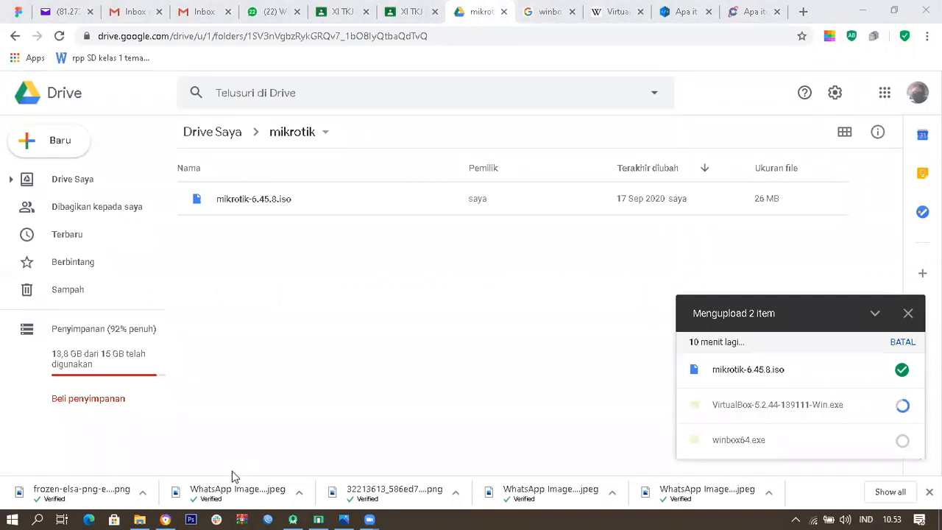
{"action": "left_click", "coordinate": [678, 251]}
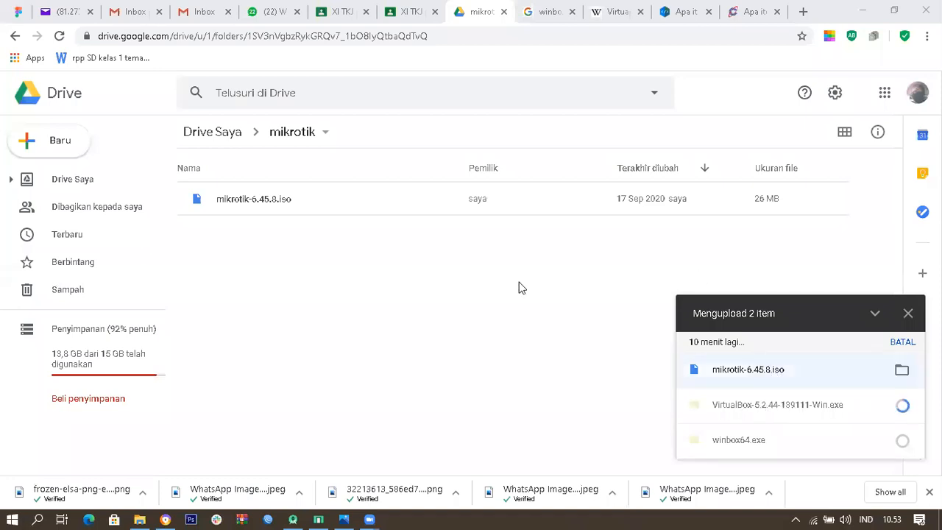
Search Google for "virtualbox" in place of the Winbox query and browse the results
{"action": "left_click", "coordinate": [548, 14]}
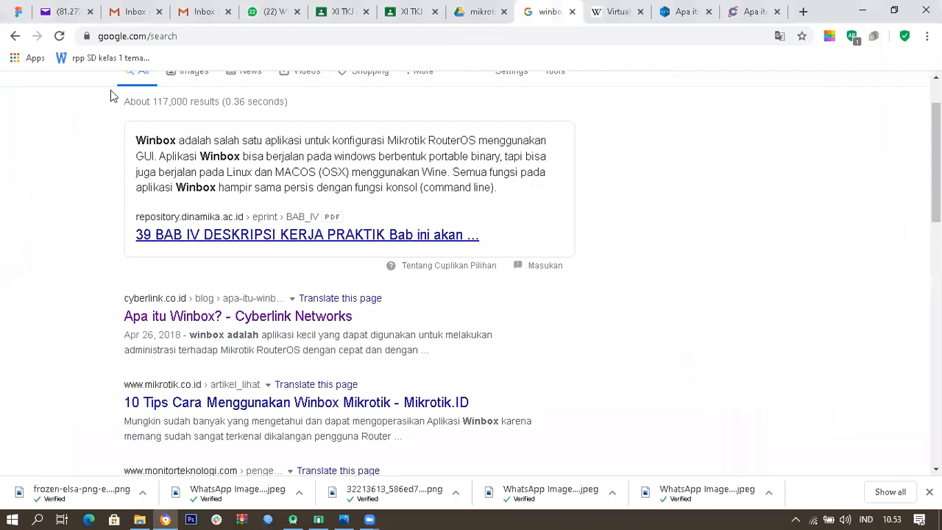
{"action": "scroll", "coordinate": [111, 96], "scroll_direction": "up", "scroll_amount": 1}
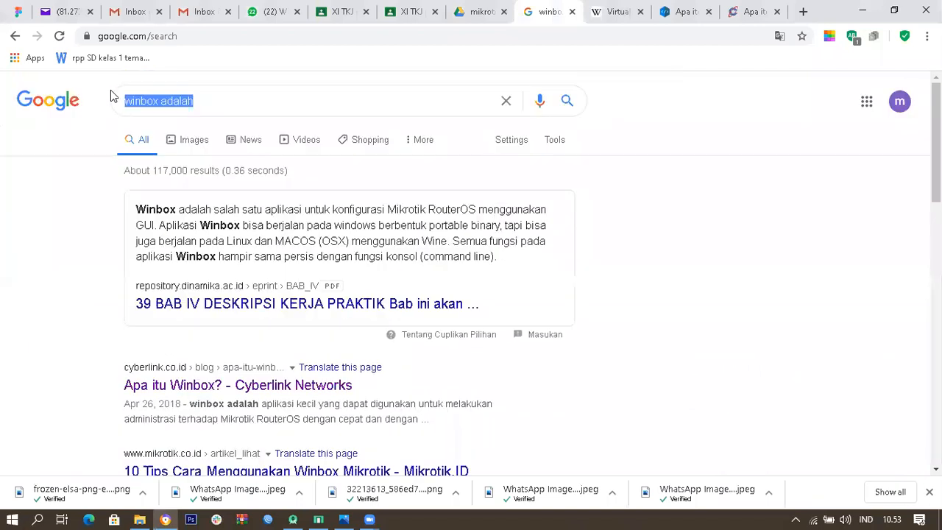
{"action": "type", "text": "virtualbox"}
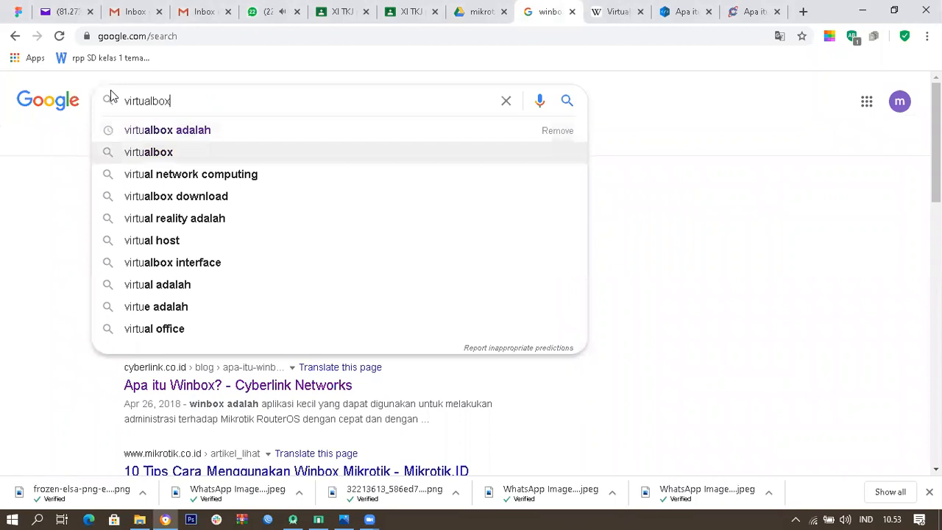
{"action": "key", "text": "Return"}
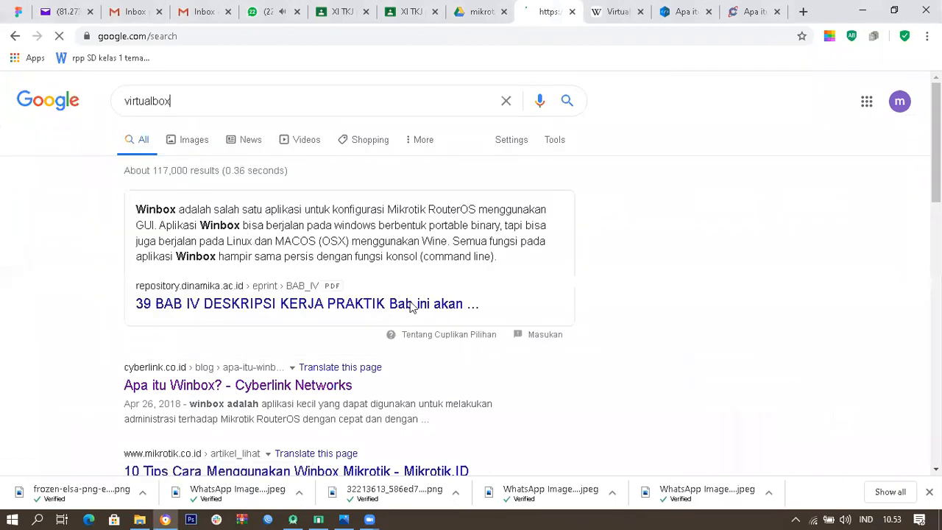
{"action": "scroll", "coordinate": [479, 268], "scroll_direction": "down", "scroll_amount": 1}
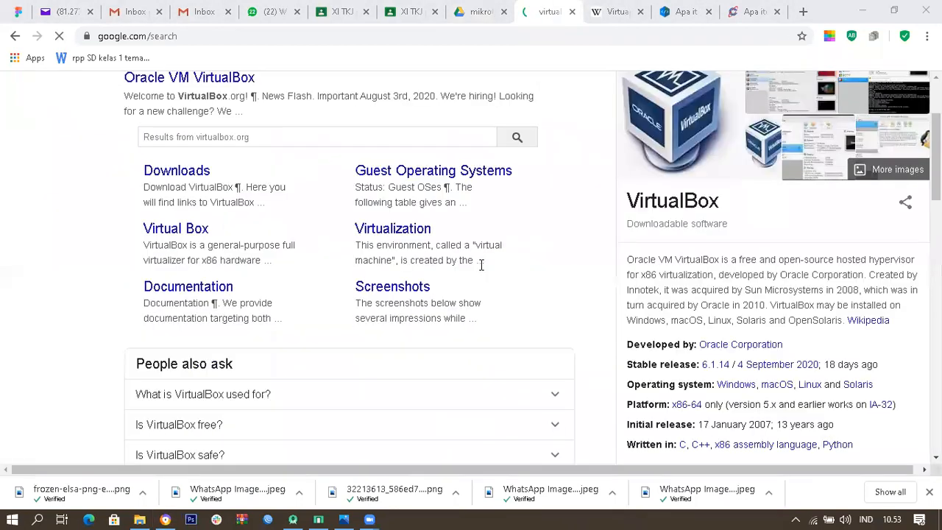
{"action": "scroll", "coordinate": [481, 265], "scroll_direction": "down", "scroll_amount": 5}
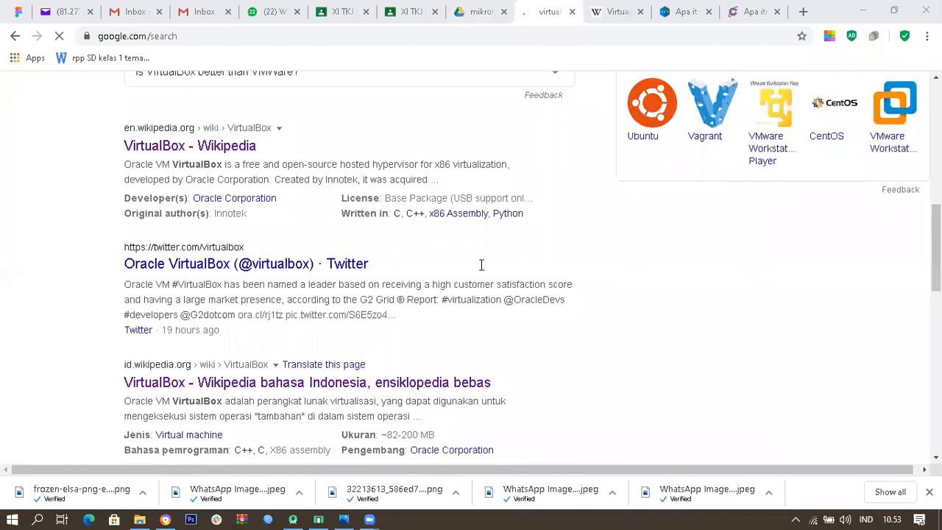
{"action": "left_click", "coordinate": [332, 37]}
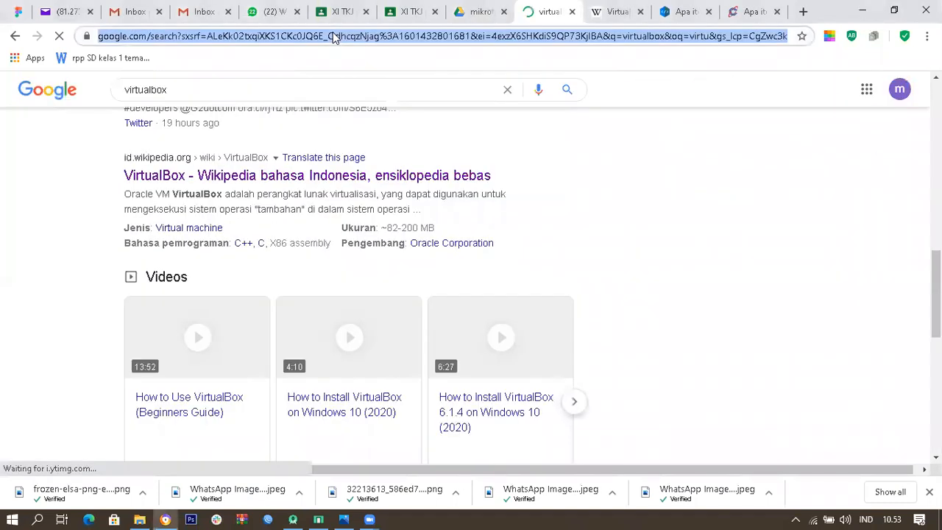
{"action": "type", "text": "vi"}
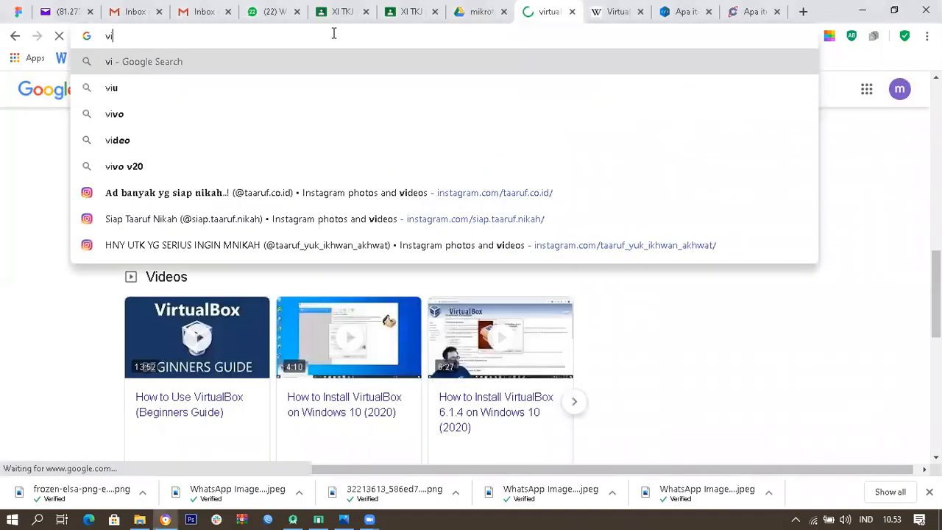
{"action": "type", "text": "y"}
{"action": "key", "text": "BackSpace"}
{"action": "type", "text": "r"}
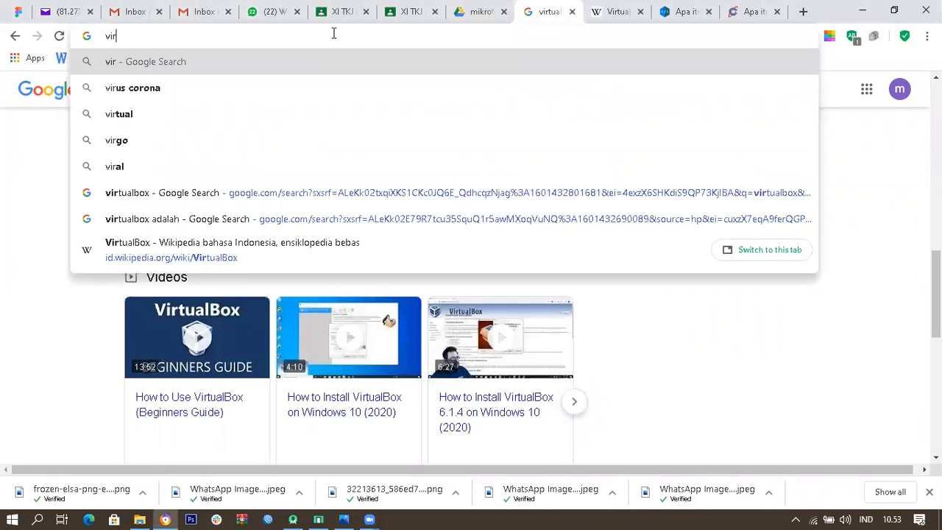
{"action": "type", "text": "t"}
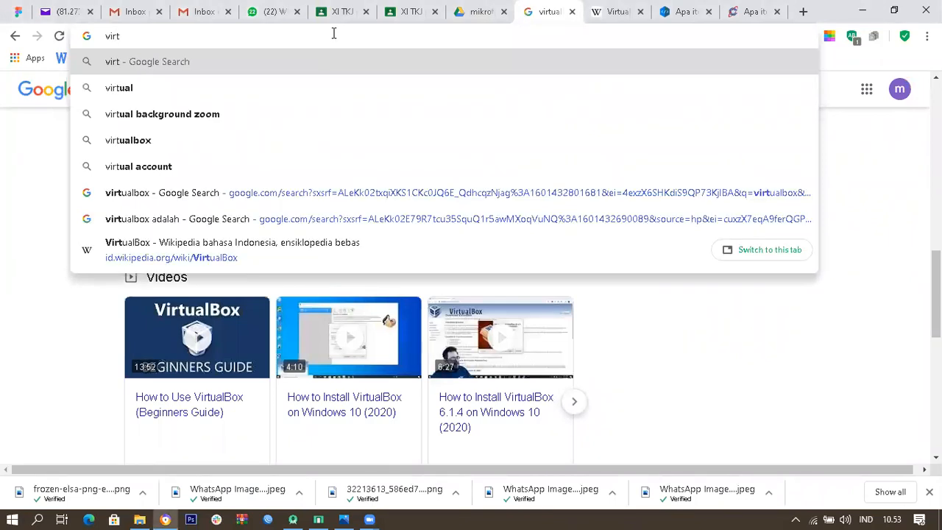
{"action": "key", "text": "Escape"}
Open the oracle.com "Oracle VM VirtualBox - Downloads" search result in a new tab and bring that page up
{"action": "scroll", "coordinate": [254, 238], "scroll_direction": "down", "scroll_amount": 2}
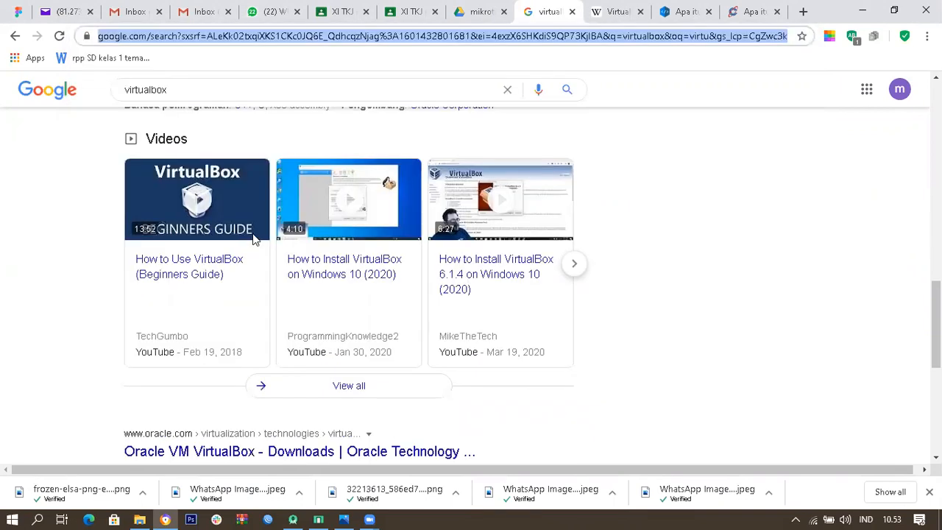
{"action": "scroll", "coordinate": [306, 193], "scroll_direction": "down", "scroll_amount": 4}
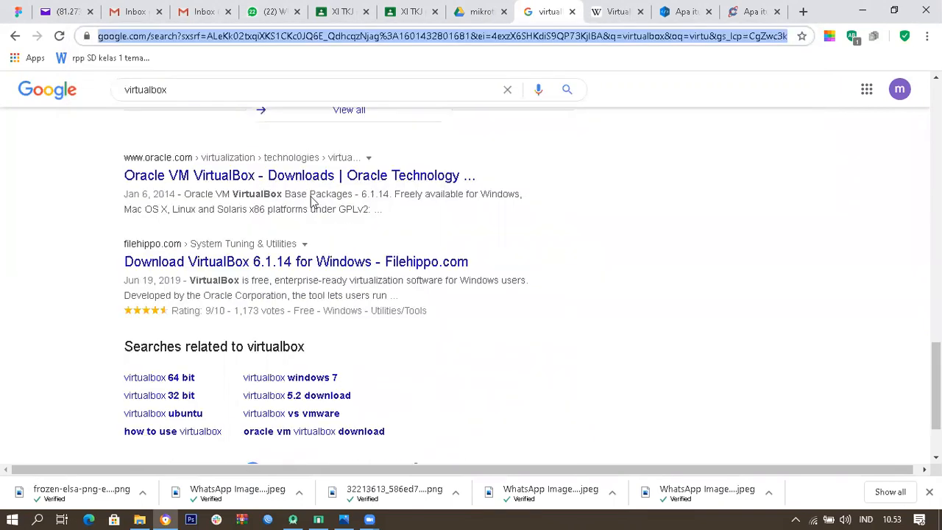
{"action": "right_click", "coordinate": [269, 180]}
{"action": "left_click", "coordinate": [296, 189]}
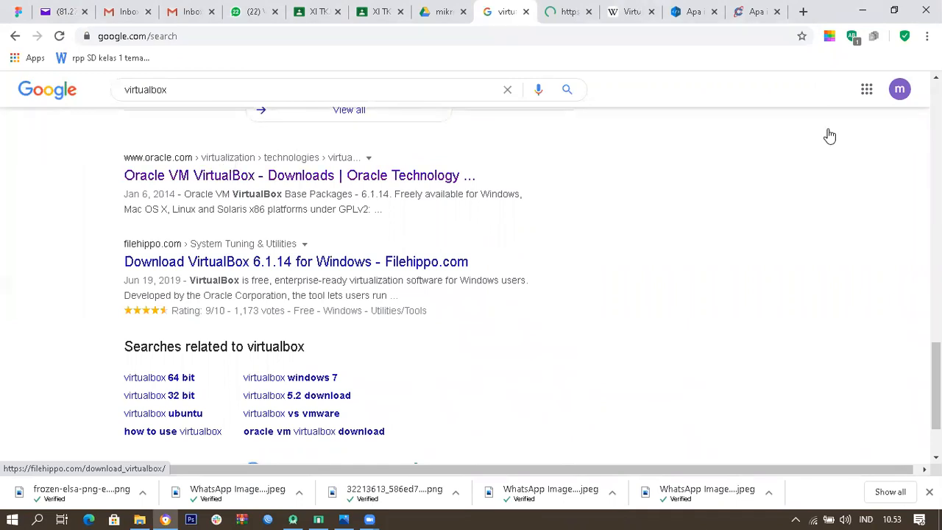
{"action": "left_click", "coordinate": [569, 16]}
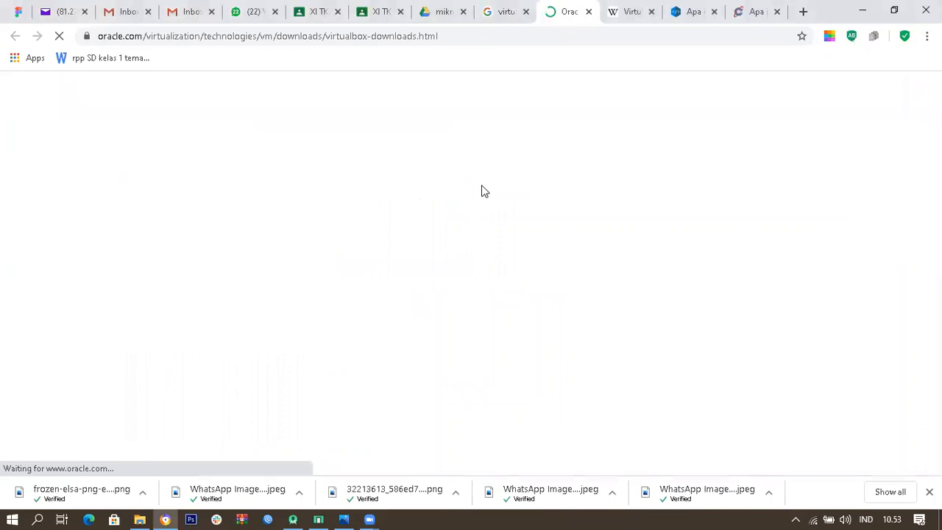
Look through the Oracle VM VirtualBox downloads page, from the base packages per platform to the extension pack and source code
{"action": "scroll", "coordinate": [408, 239], "scroll_direction": "down", "scroll_amount": 4}
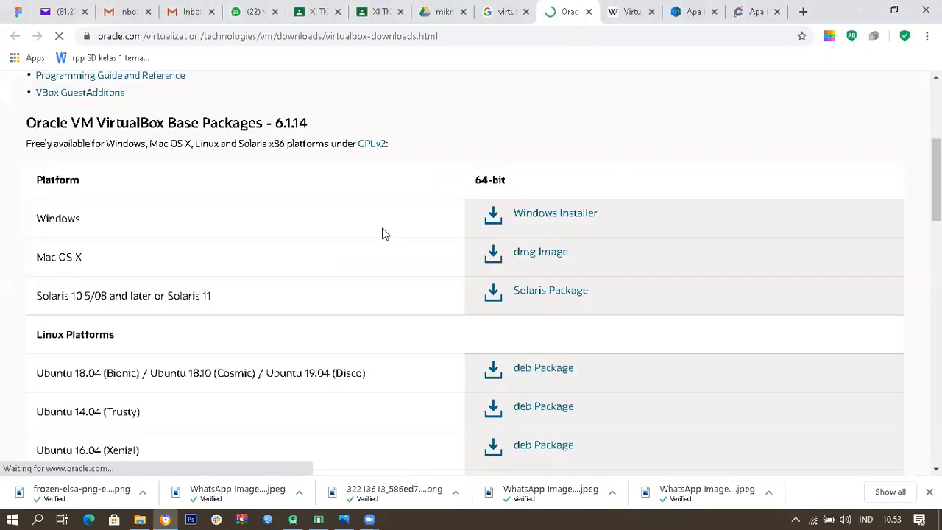
{"action": "scroll", "coordinate": [383, 234], "scroll_direction": "down", "scroll_amount": 2}
{"action": "scroll", "coordinate": [383, 234], "scroll_direction": "down", "scroll_amount": 9}
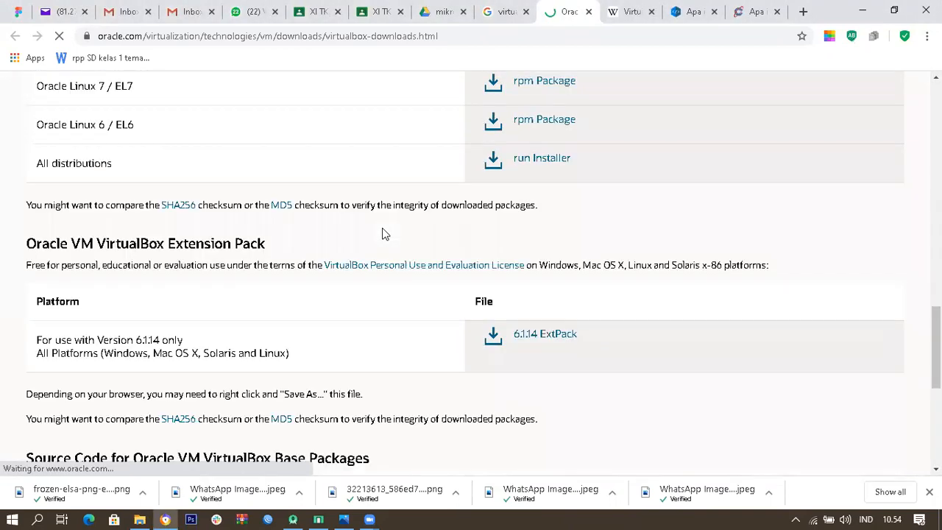
{"action": "scroll", "coordinate": [449, 313], "scroll_direction": "down", "scroll_amount": 2}
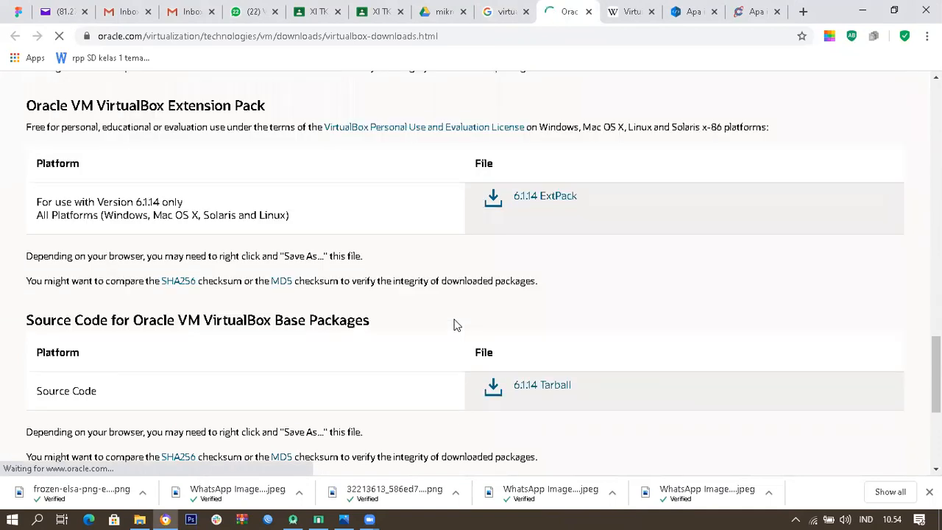
{"action": "scroll", "coordinate": [455, 324], "scroll_direction": "down", "scroll_amount": 2}
{"action": "scroll", "coordinate": [520, 213], "scroll_direction": "up", "scroll_amount": 3}
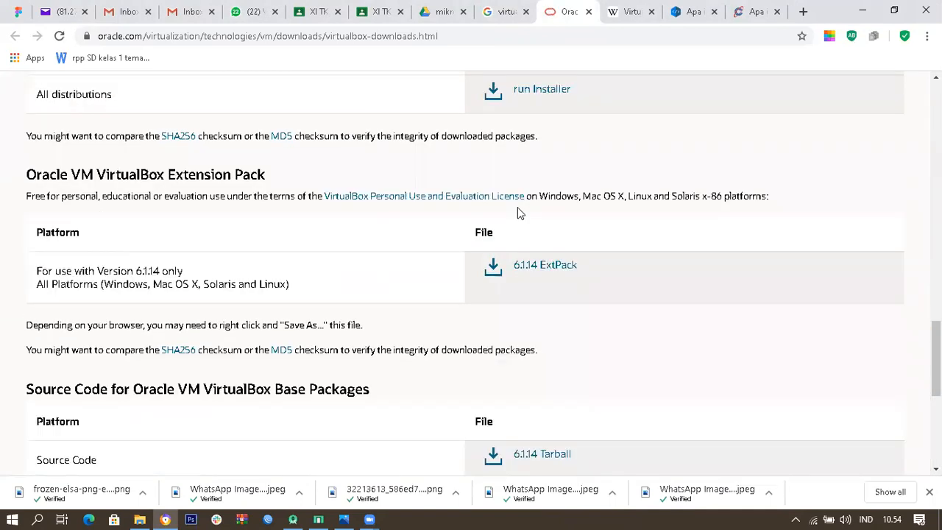
{"action": "scroll", "coordinate": [519, 213], "scroll_direction": "up", "scroll_amount": 10}
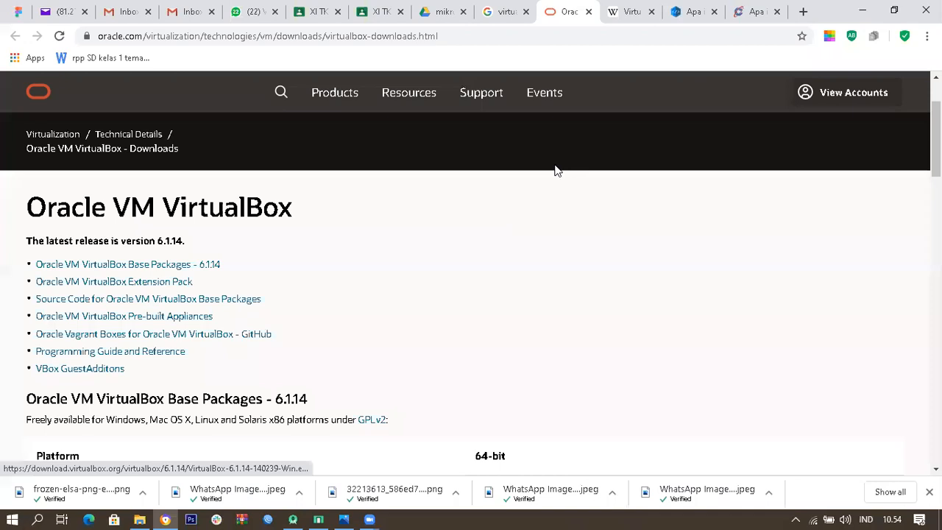
{"action": "scroll", "coordinate": [505, 269], "scroll_direction": "up", "scroll_amount": 2}
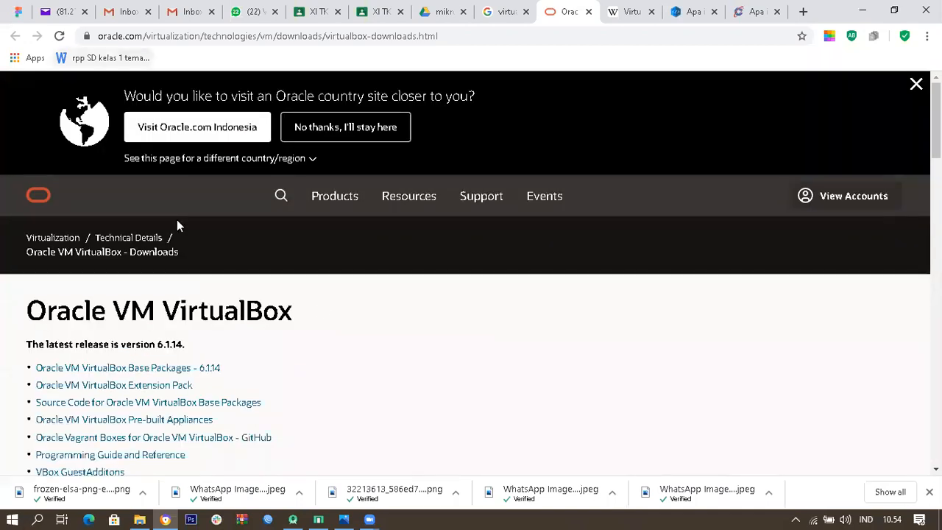
{"action": "scroll", "coordinate": [176, 219], "scroll_direction": "down", "scroll_amount": 2}
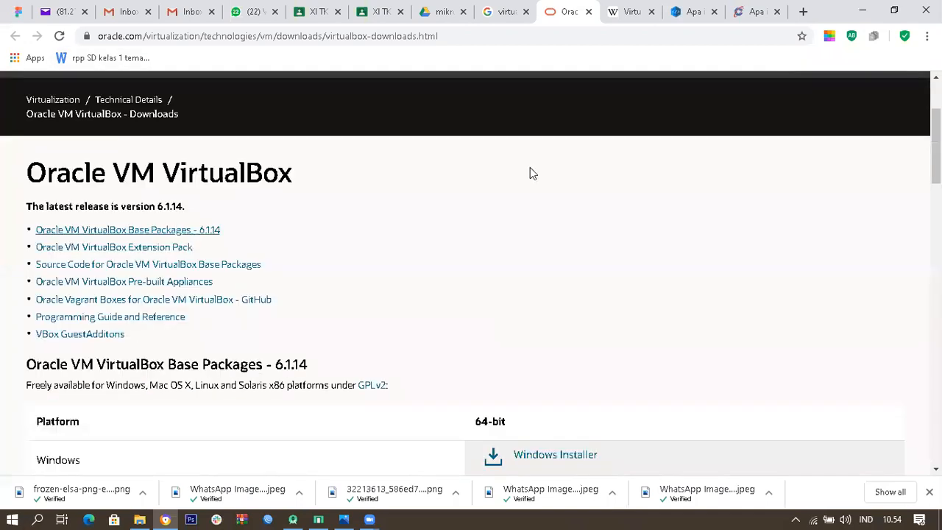
Revisit the mikrotik Drive folder, then the ISO file article and the Winbox article
{"action": "left_click", "coordinate": [435, 6]}
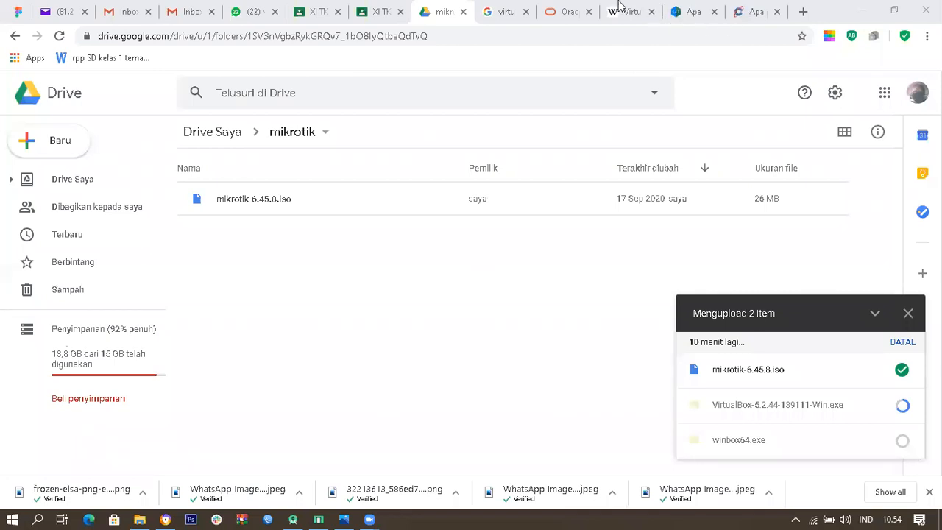
{"action": "left_click", "coordinate": [699, 10]}
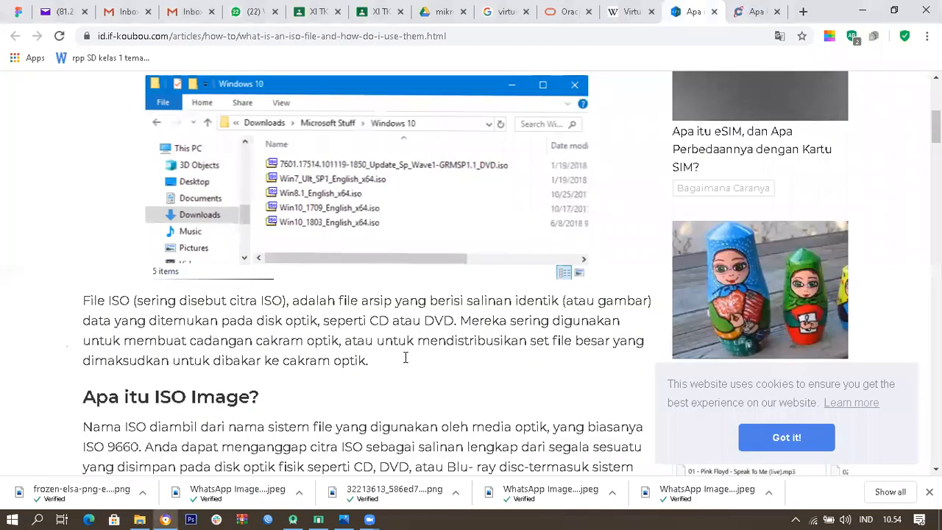
{"action": "key", "text": "ctrl+Tab"}
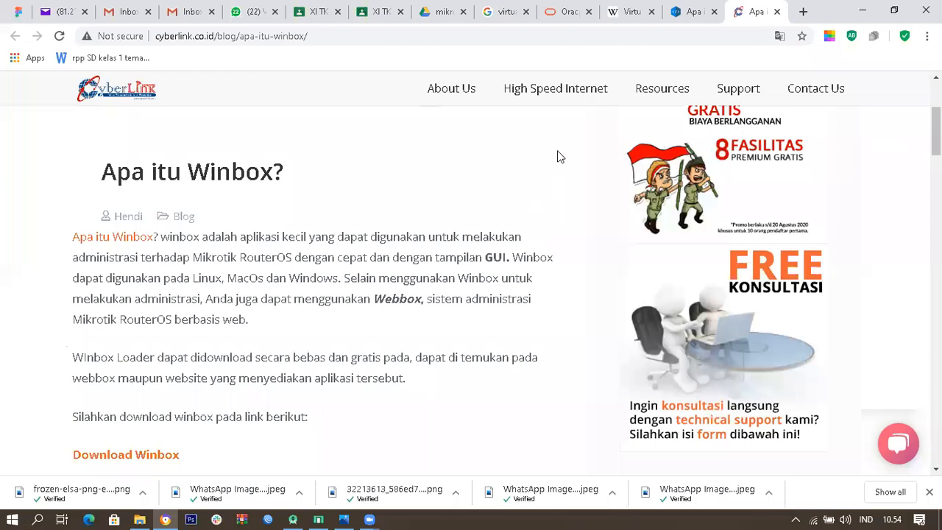
Check the upload progress in the mikrotik Drive folder and view the local source files in D:\cilsy
{"action": "left_click", "coordinate": [444, 10]}
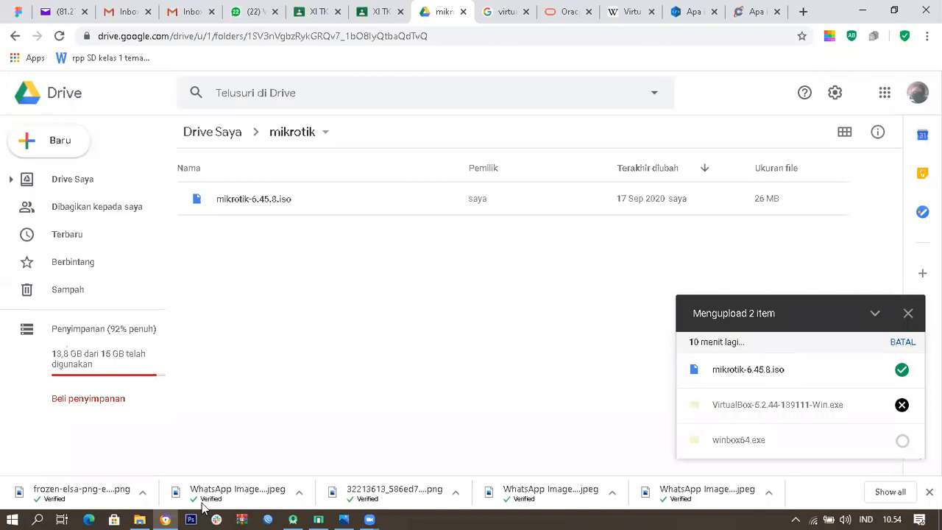
{"action": "key", "text": "alt+Tab"}
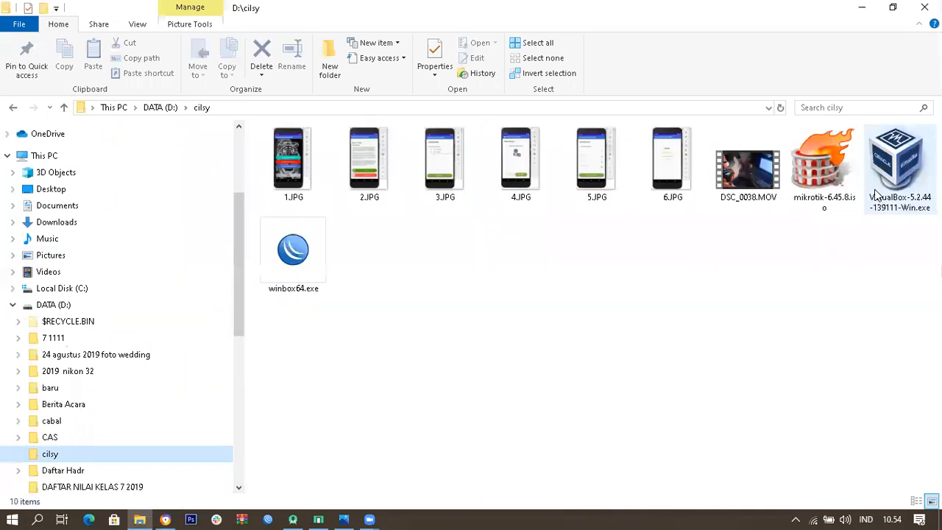
{"action": "mouse_move", "coordinate": [875, 194]}
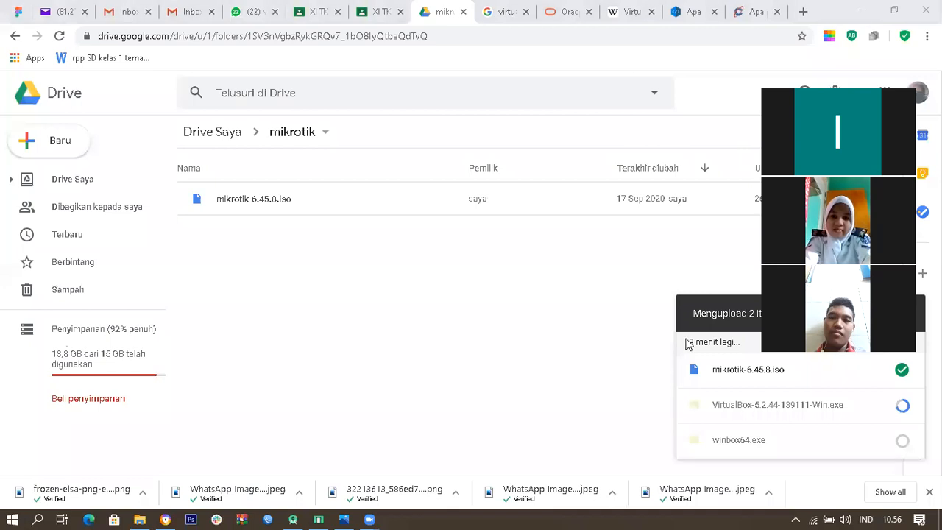
Switch to Oracle VM VirtualBox Manager and point out the existing Mikrotik_1 and Mikrotik_2 machines
{"action": "left_click", "coordinate": [861, 12]}
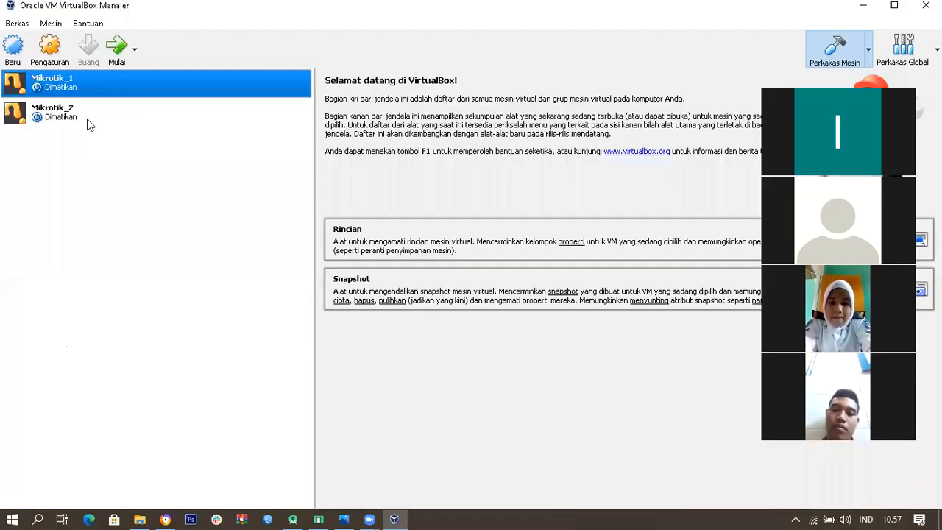
{"action": "left_click", "coordinate": [87, 118]}
{"action": "left_click", "coordinate": [104, 91]}
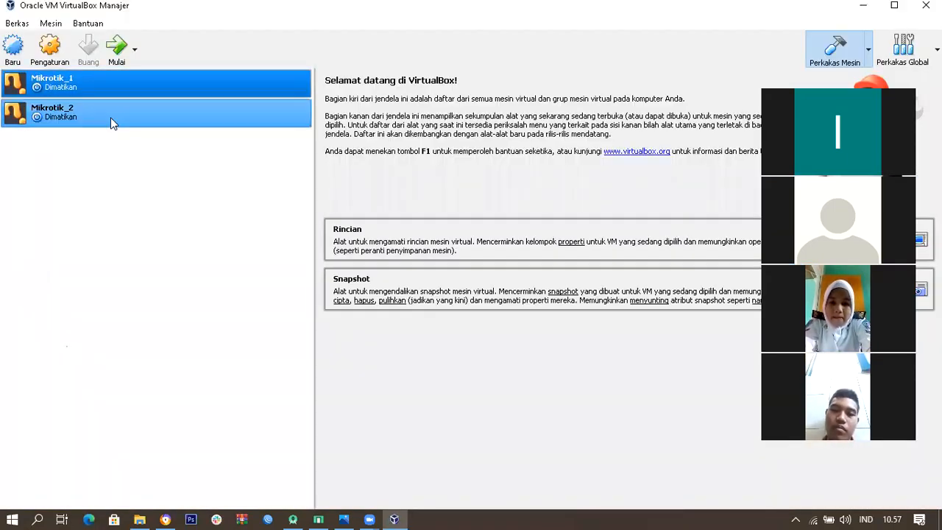
{"action": "left_click", "coordinate": [111, 120]}
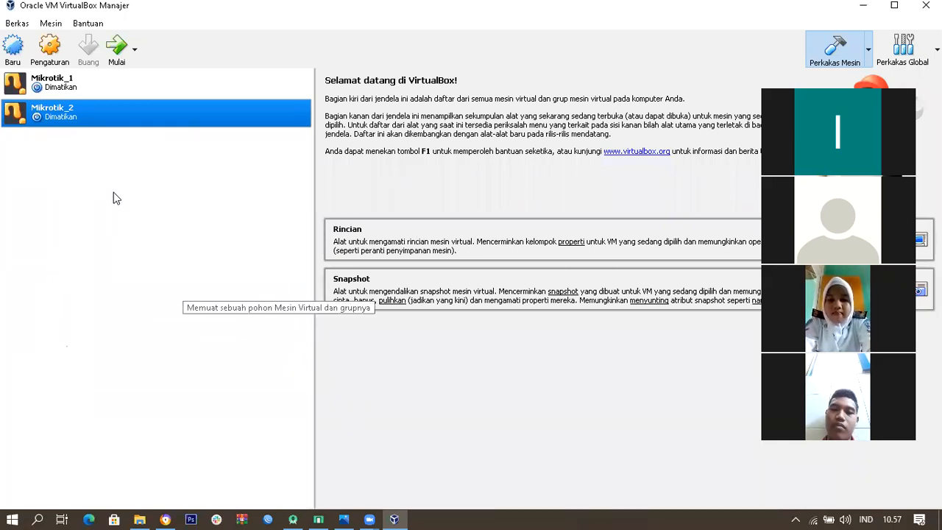
Start a new virtual machine named Mikrotik_3 with type Other, version Other/Unknown and 64 MB of memory
{"action": "left_click", "coordinate": [11, 48]}
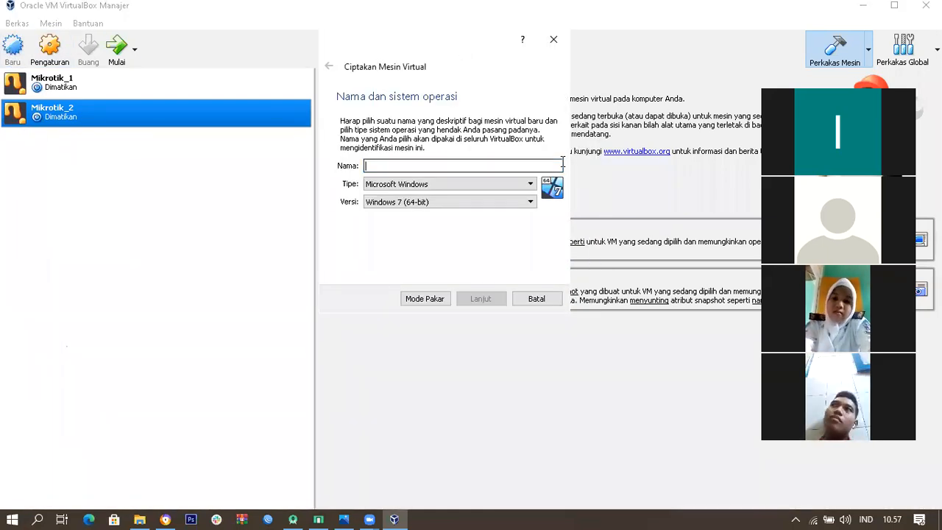
{"action": "type", "text": "Mikr"}
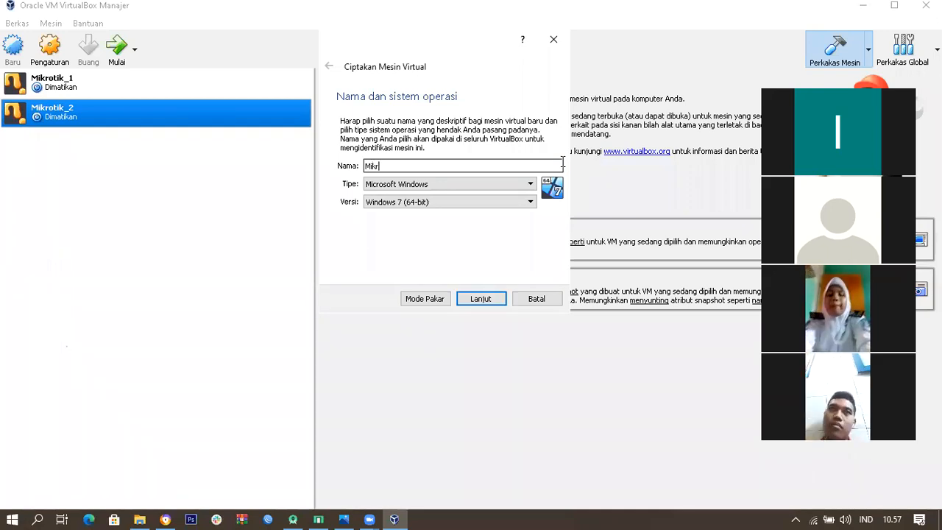
{"action": "type", "text": "otik"}
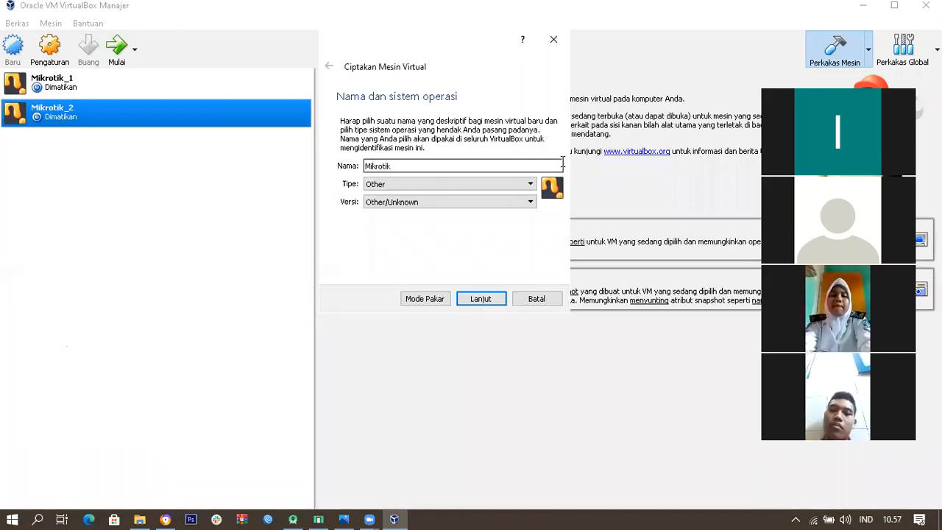
{"action": "type", "text": "_3"}
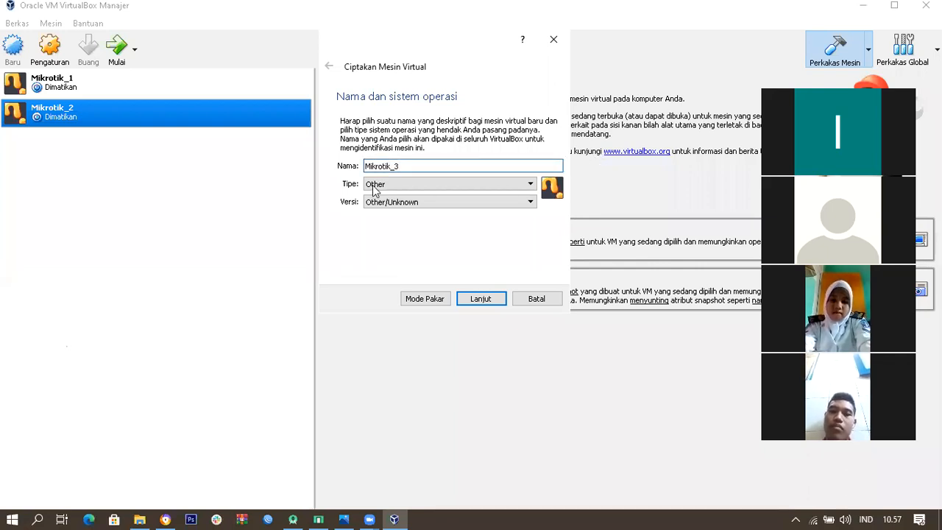
{"action": "left_click", "coordinate": [485, 305]}
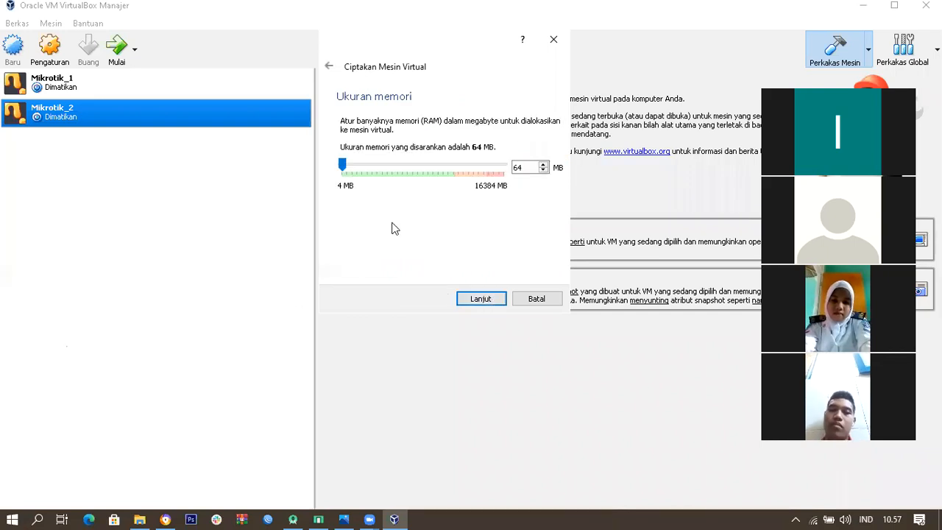
{"action": "left_click", "coordinate": [494, 298]}
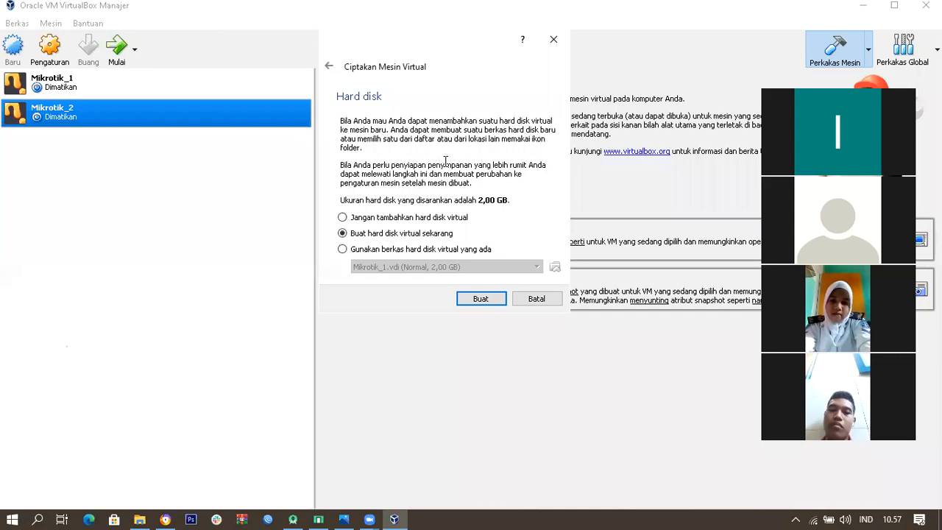
Create a dynamically allocated 2.00 GB VDI hard disk named Mikrotik_3 and finish creating the machine
{"action": "left_click", "coordinate": [482, 299]}
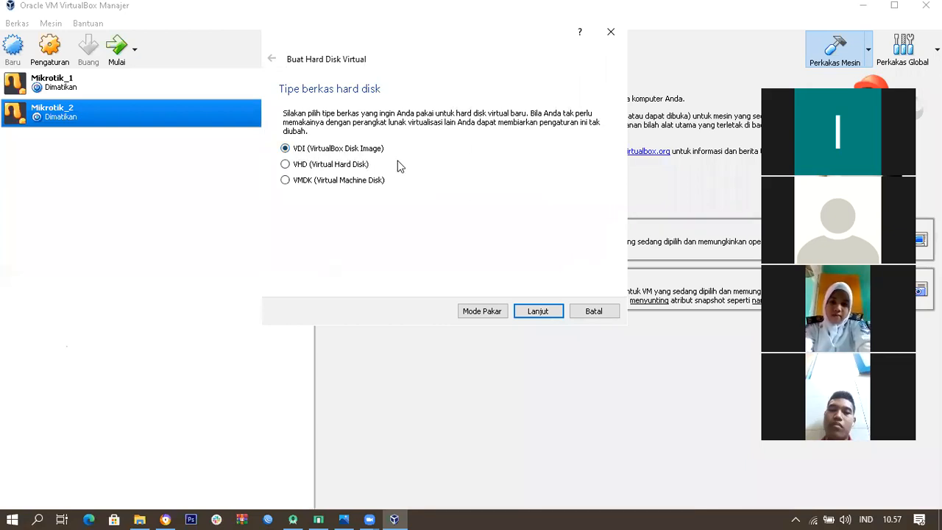
{"action": "left_click", "coordinate": [538, 310]}
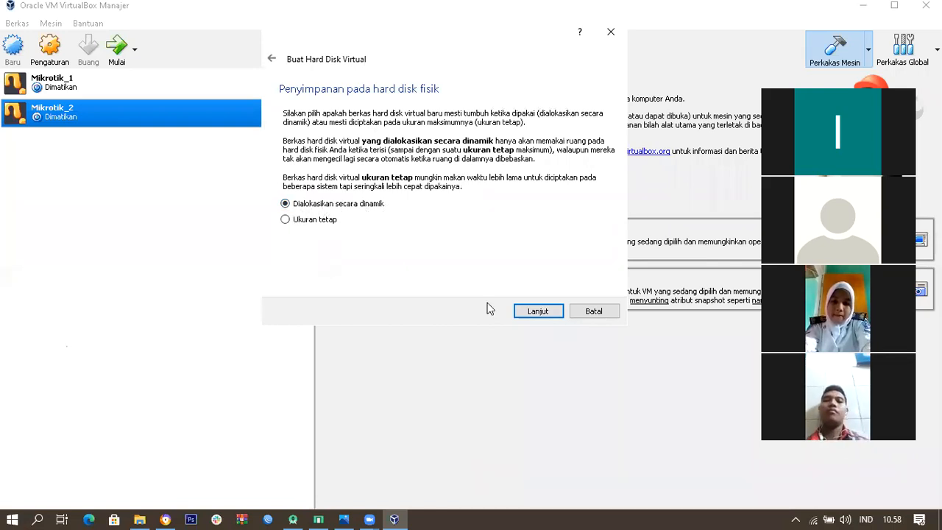
{"action": "left_click", "coordinate": [538, 312]}
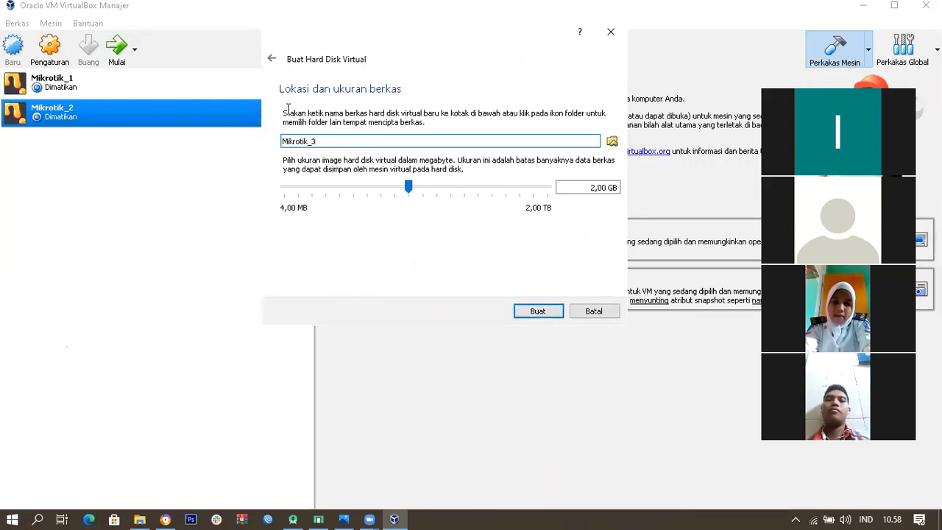
{"action": "left_click", "coordinate": [537, 314]}
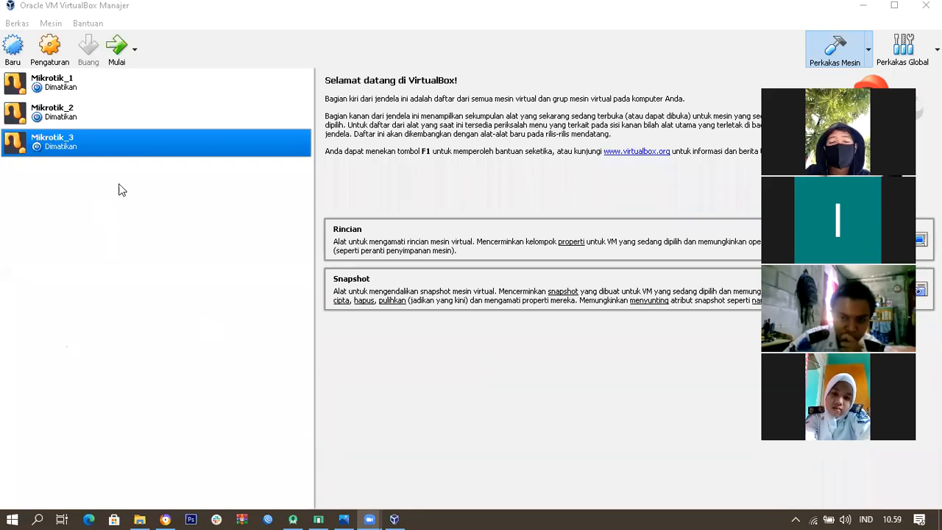
Remove the Mikrotik_3 virtual machine and delete all of its files from the disk
{"action": "right_click", "coordinate": [101, 150]}
{"action": "left_click", "coordinate": [167, 192]}
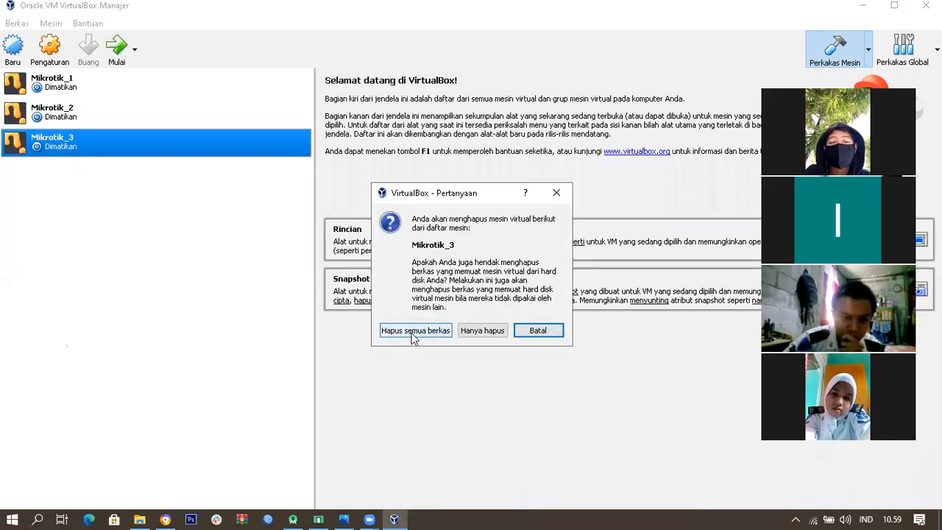
{"action": "left_click", "coordinate": [415, 332]}
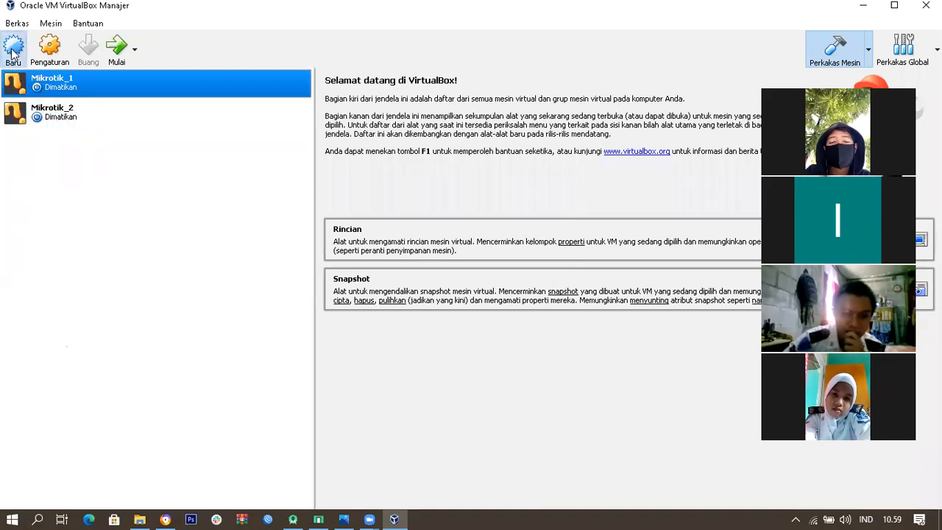
Start a new virtual machine named Mikrotik_3 with type Other, version Other/Unknown and 64 MB of memory
{"action": "left_click", "coordinate": [13, 52]}
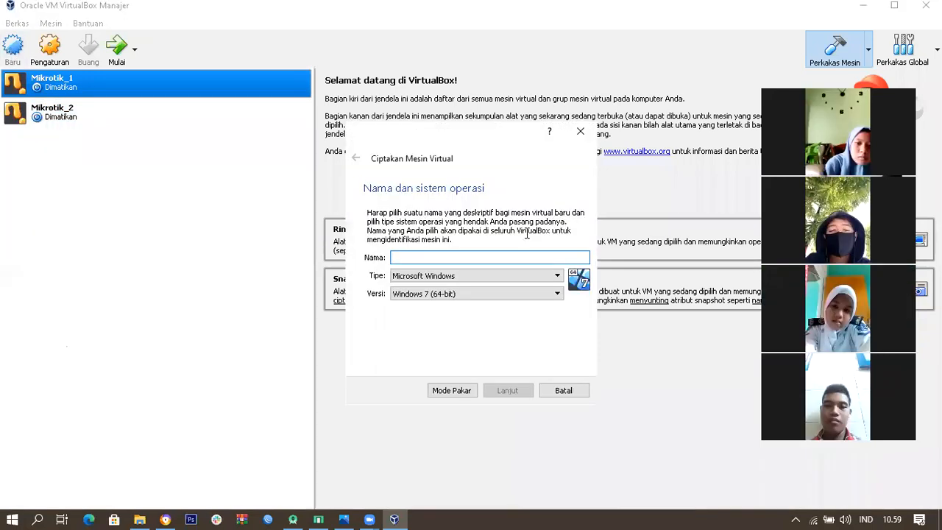
{"action": "type", "text": "Mikrotik_3"}
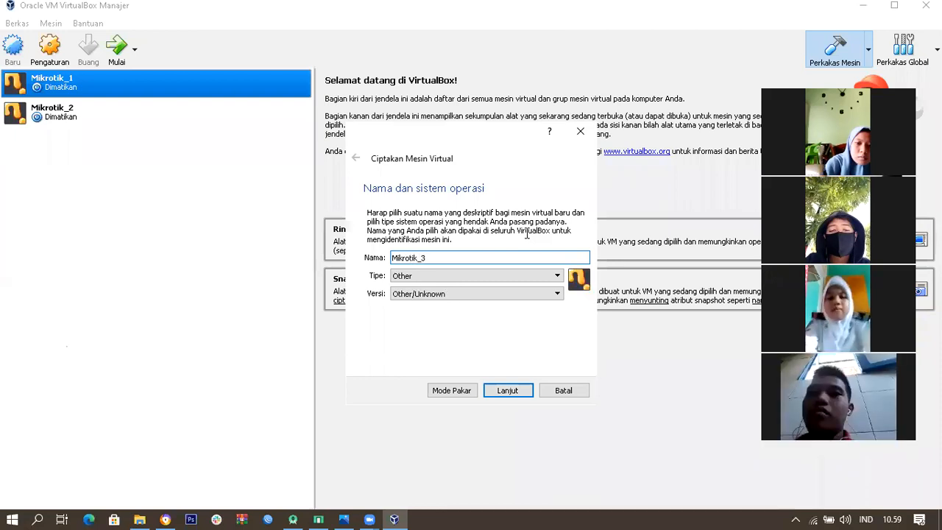
{"action": "left_click", "coordinate": [511, 391]}
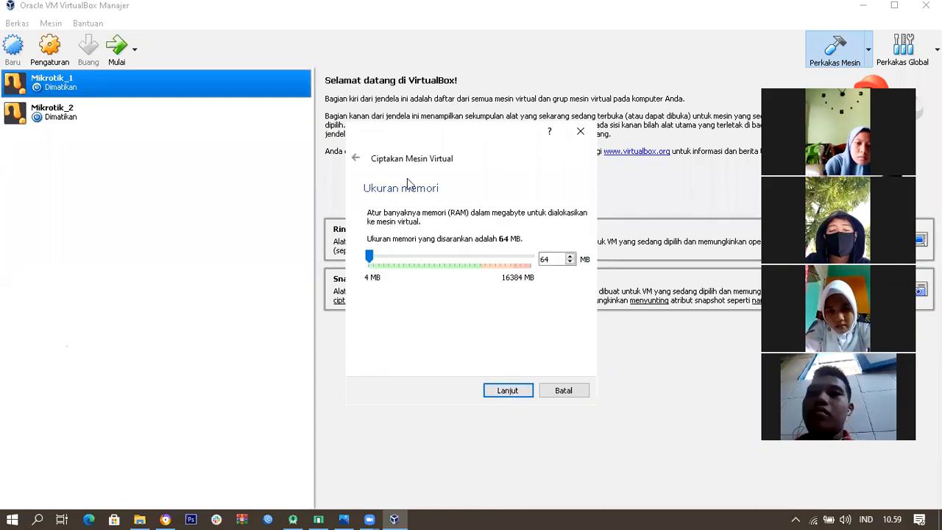
{"action": "left_click", "coordinate": [511, 392]}
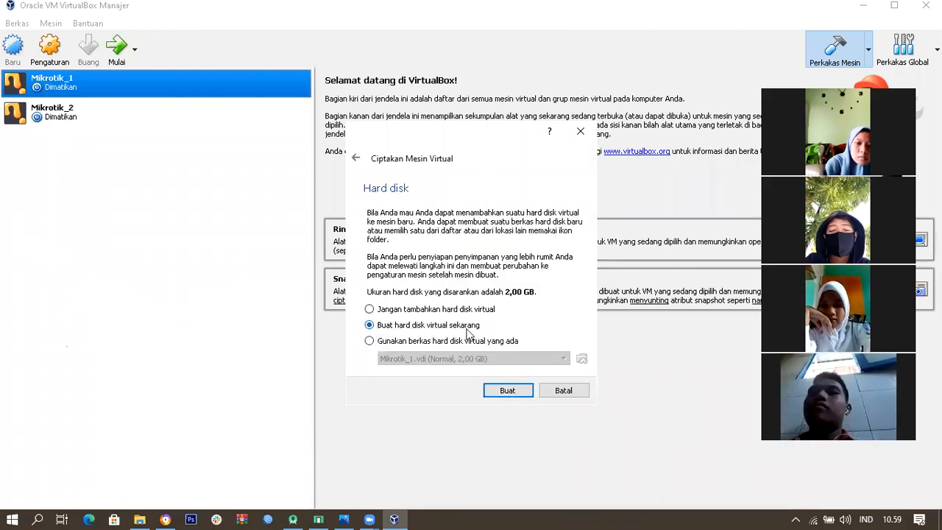
Create a dynamically allocated 2,00 GB VDI hard disk named Mikrotik_3 for the new machine
{"action": "left_click", "coordinate": [508, 391]}
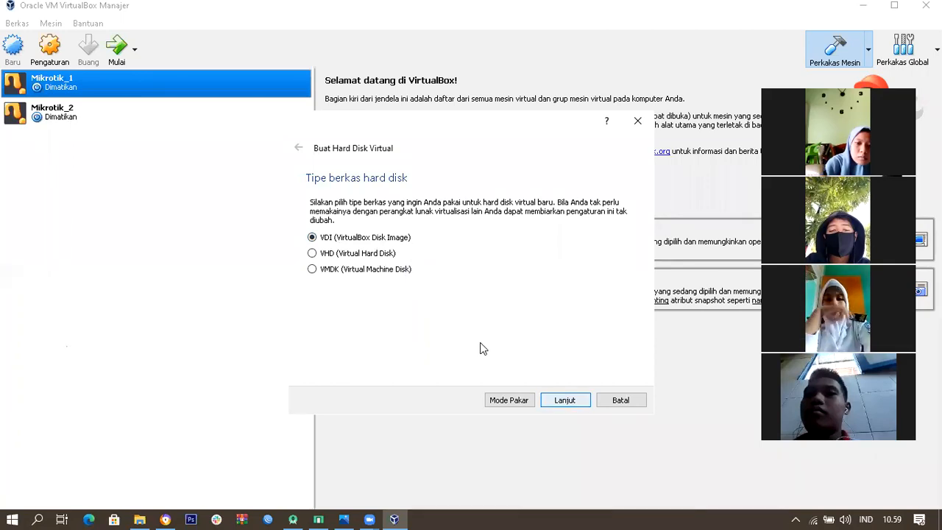
{"action": "key", "text": "Return"}
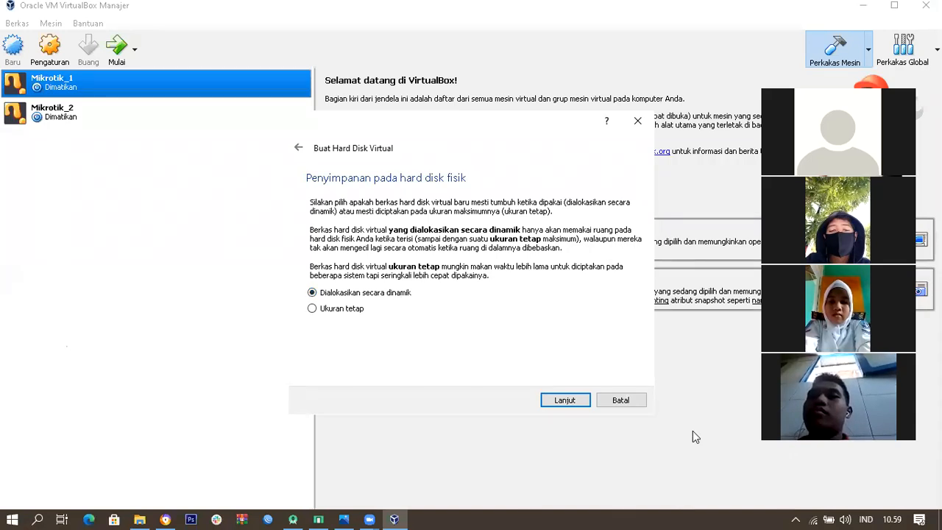
{"action": "left_click", "coordinate": [592, 368]}
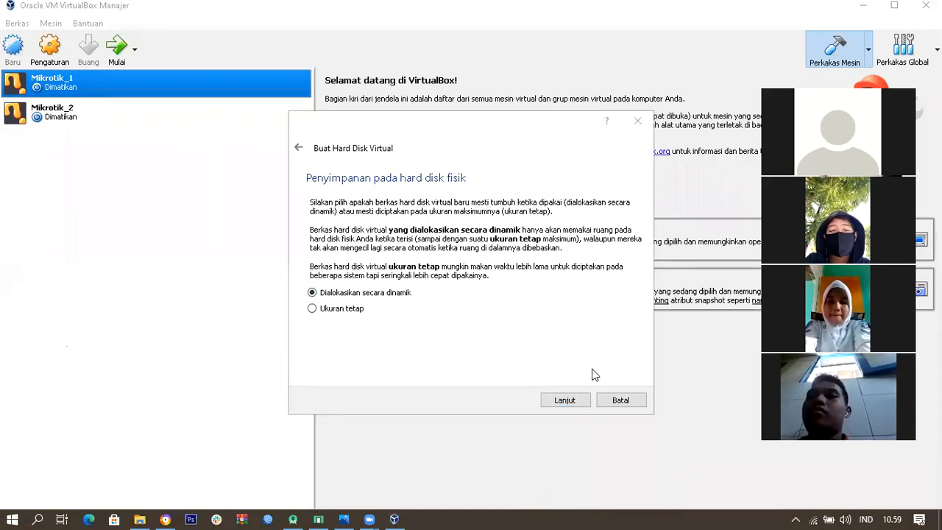
{"action": "left_click", "coordinate": [564, 400]}
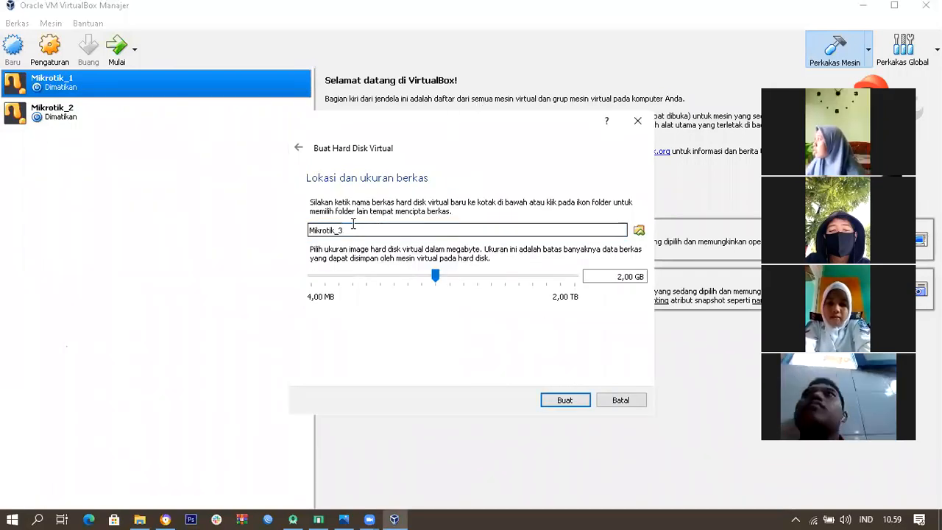
{"action": "key", "text": "Return"}
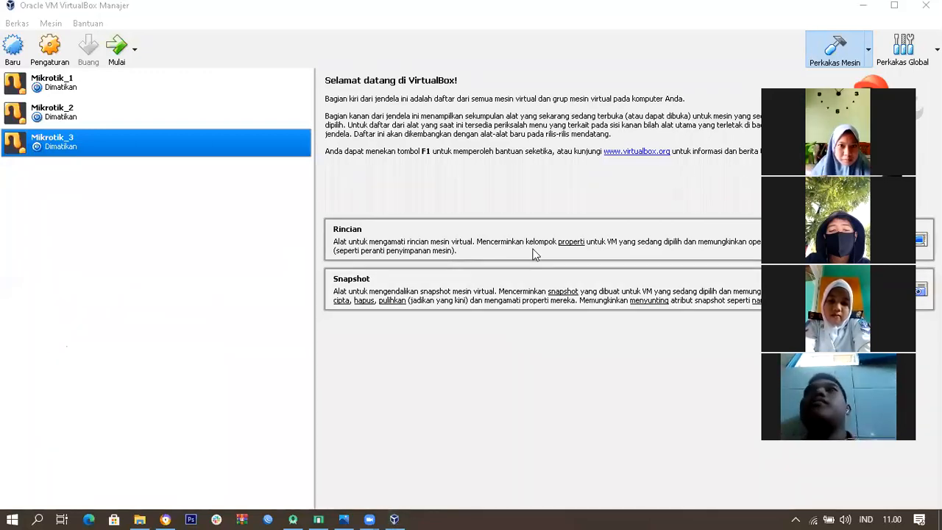
In Mikrotik_3's network settings, attach Adaptor 1 to Adaptor Ter-bridge with the Qualcomm Atheros AR9002WB-1NG Wireless Network Adapter
{"action": "left_click", "coordinate": [196, 251]}
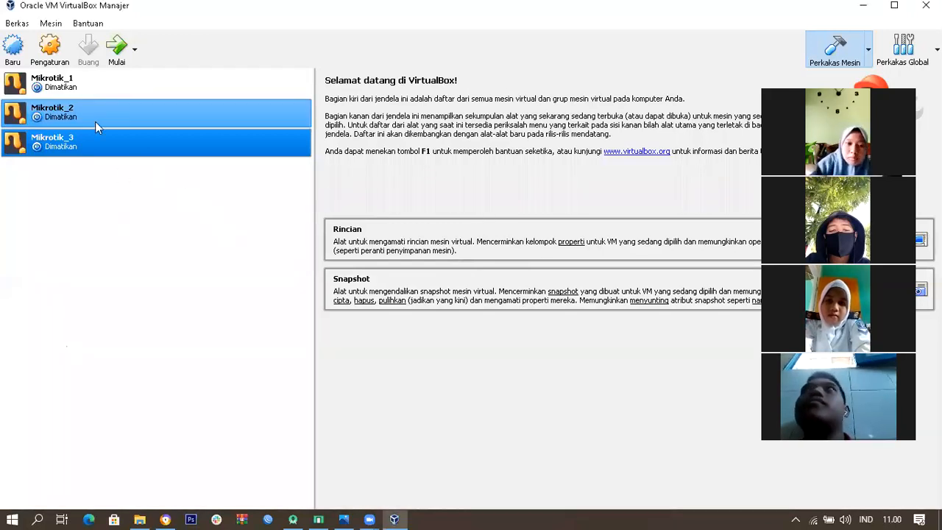
{"action": "left_click", "coordinate": [62, 55]}
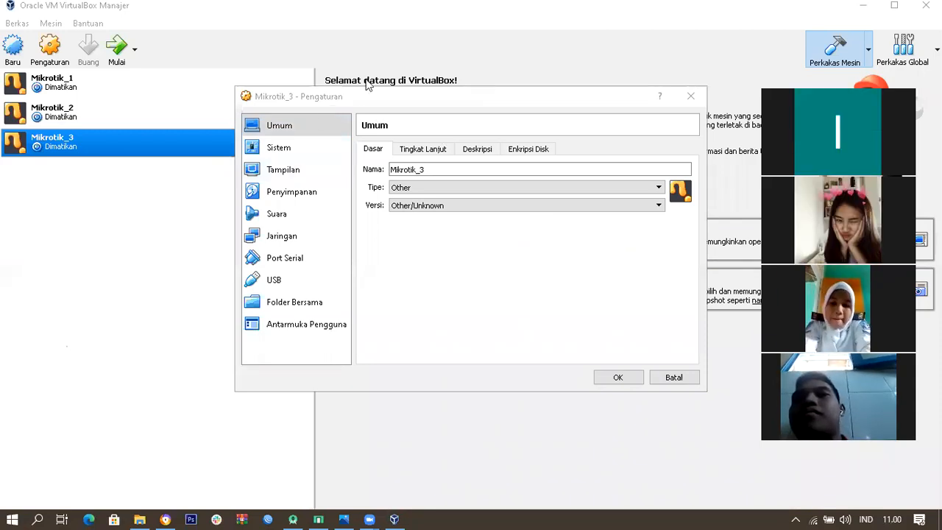
{"action": "left_click", "coordinate": [280, 237]}
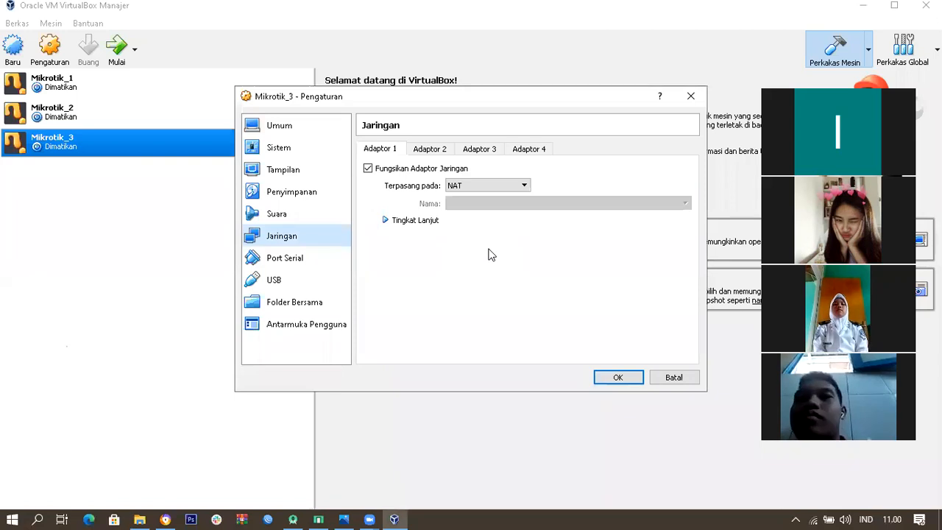
{"action": "left_click", "coordinate": [525, 185]}
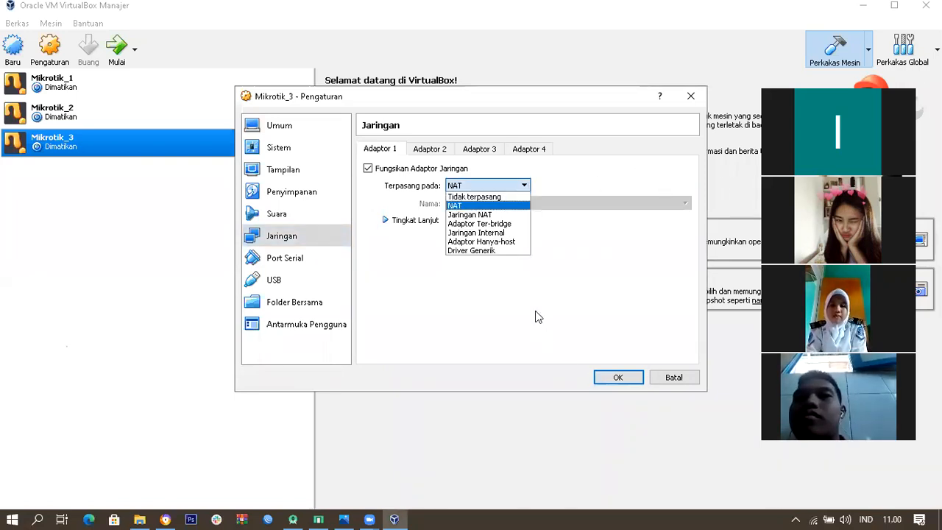
{"action": "left_click", "coordinate": [514, 225]}
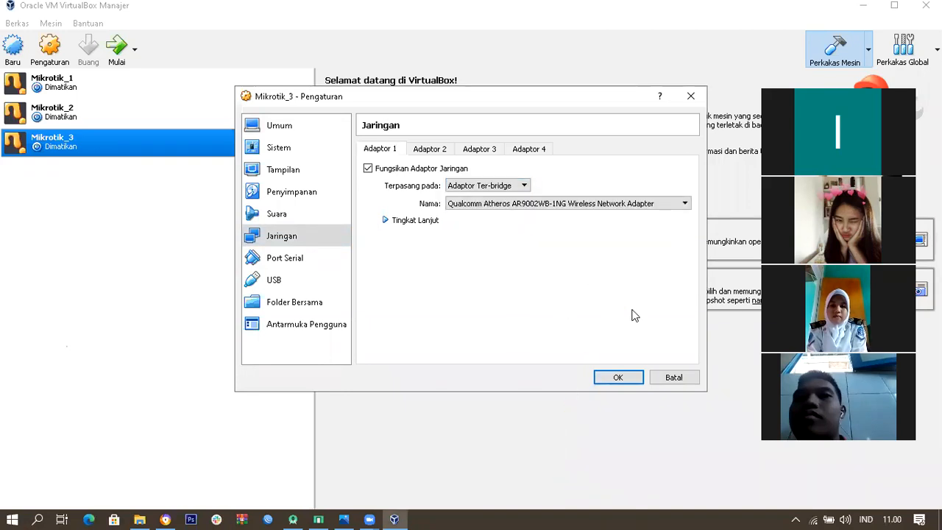
{"action": "left_click", "coordinate": [479, 250]}
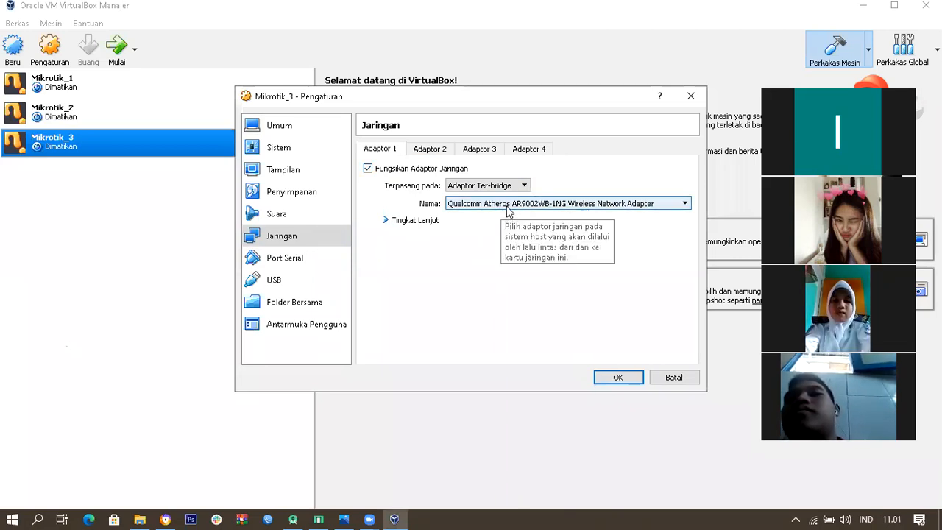
{"action": "left_click", "coordinate": [663, 373]}
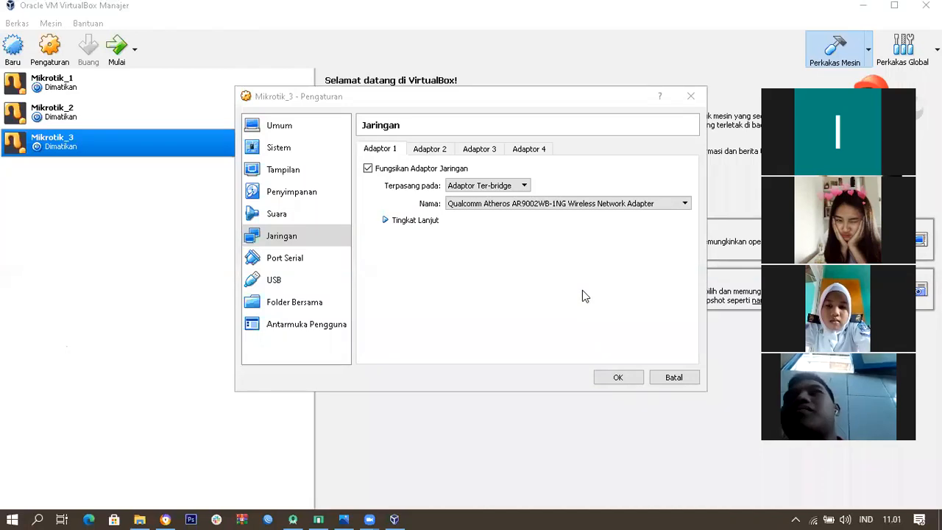
Check the wireless adapter's description in the Windows Wi-Fi connection properties, and return to the Mikrotik_3 settings in VirtualBox
{"action": "left_click", "coordinate": [816, 513]}
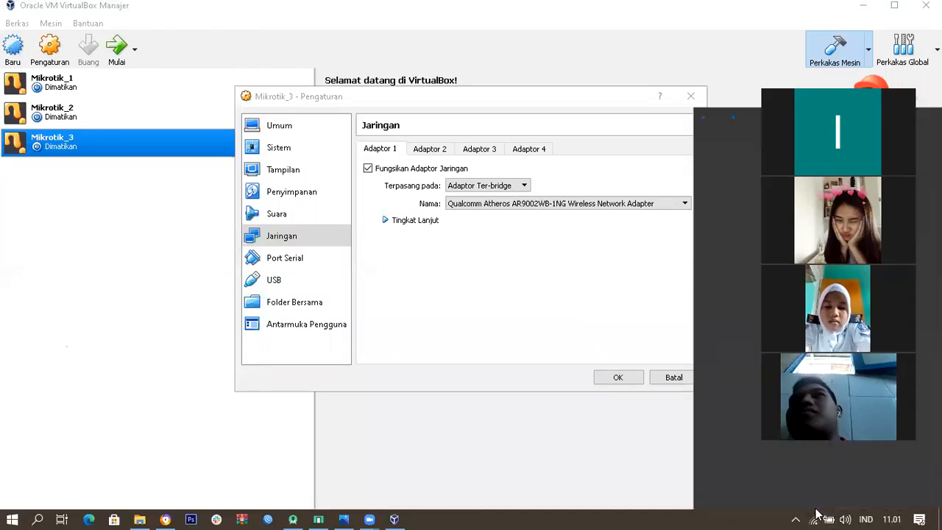
{"action": "left_click", "coordinate": [744, 168]}
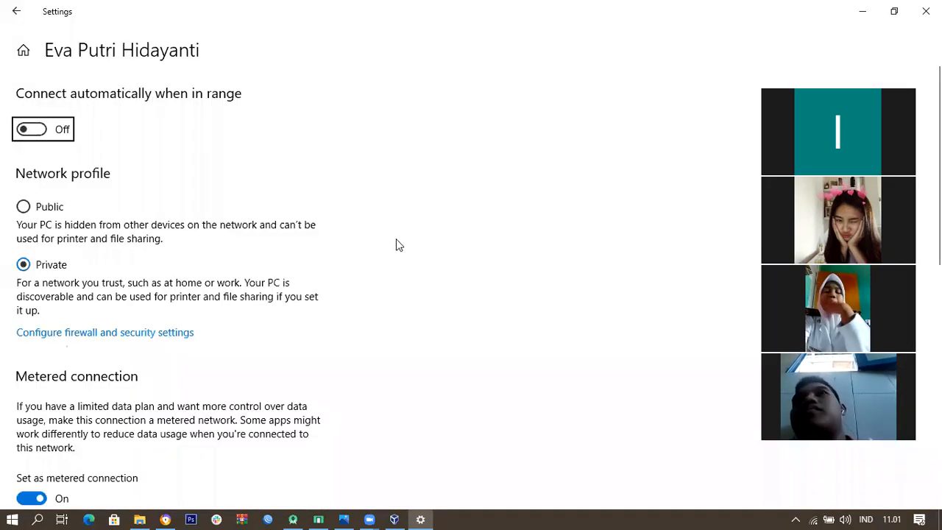
{"action": "scroll", "coordinate": [396, 245], "scroll_direction": "down", "scroll_amount": 7}
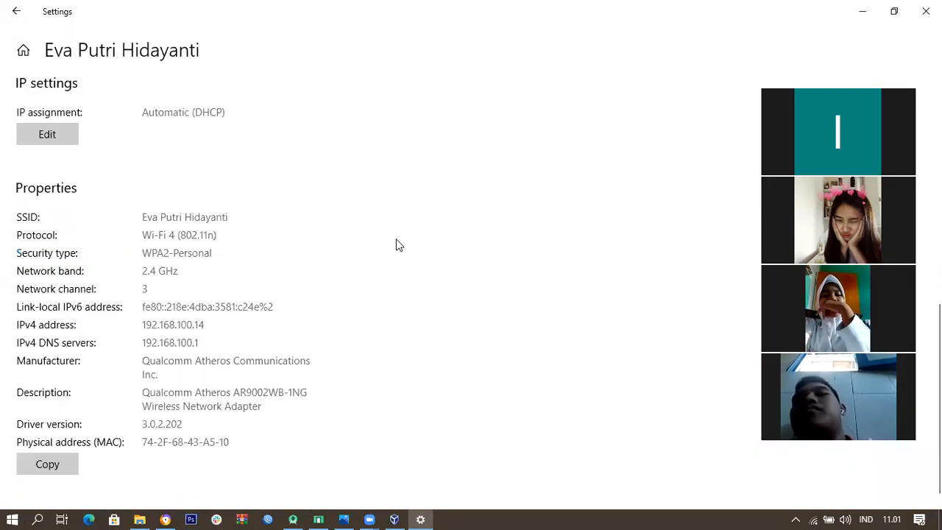
{"action": "scroll", "coordinate": [398, 243], "scroll_direction": "down", "scroll_amount": 1}
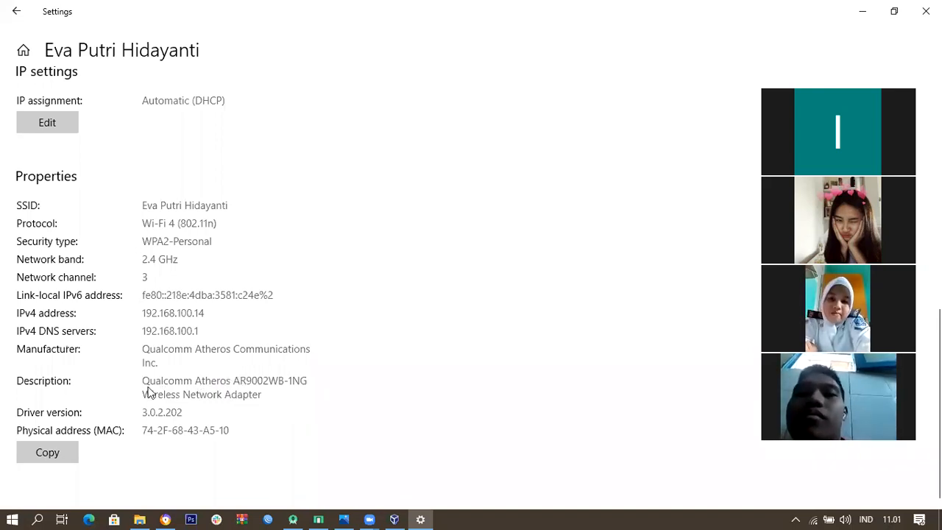
{"action": "left_click", "coordinate": [380, 515]}
{"action": "left_click", "coordinate": [395, 519]}
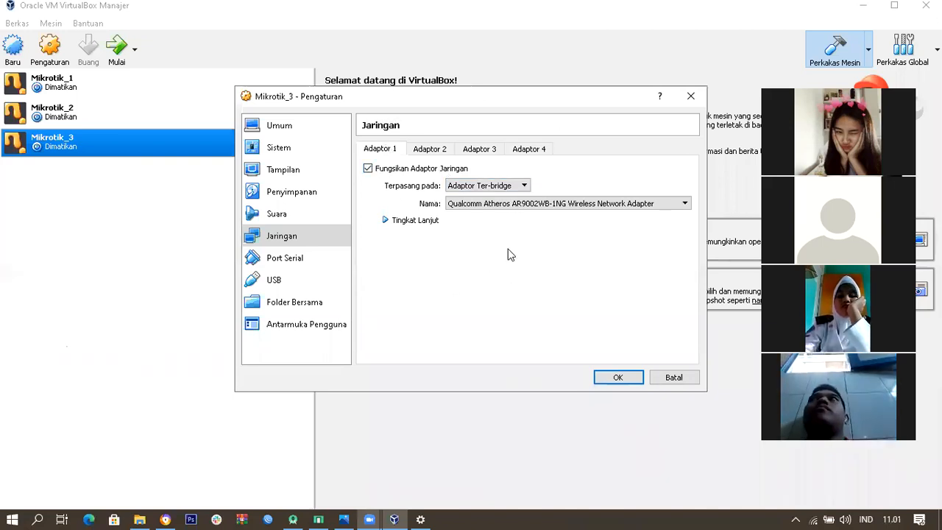
Enable Adaptor 2 and attach it to Jaringan Internal with the network name intnet
{"action": "left_click", "coordinate": [430, 149]}
{"action": "left_click", "coordinate": [406, 171]}
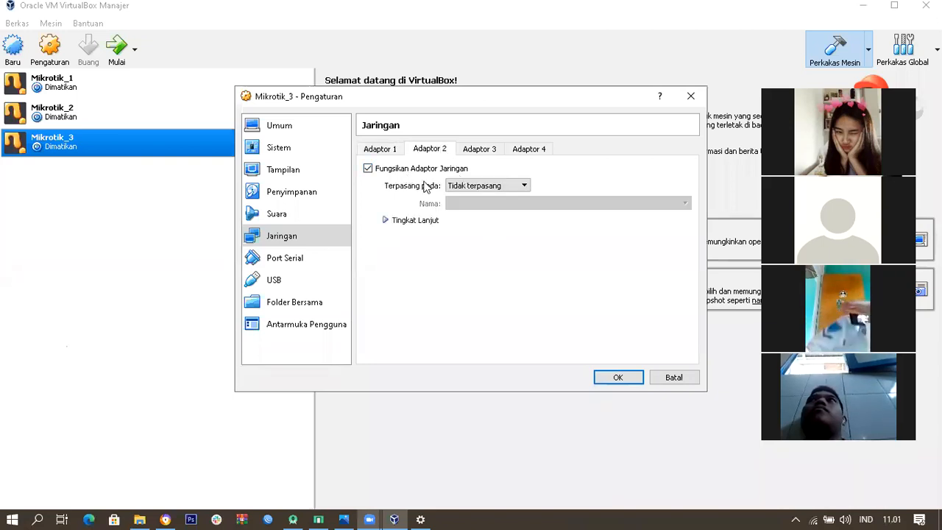
{"action": "left_click", "coordinate": [515, 186]}
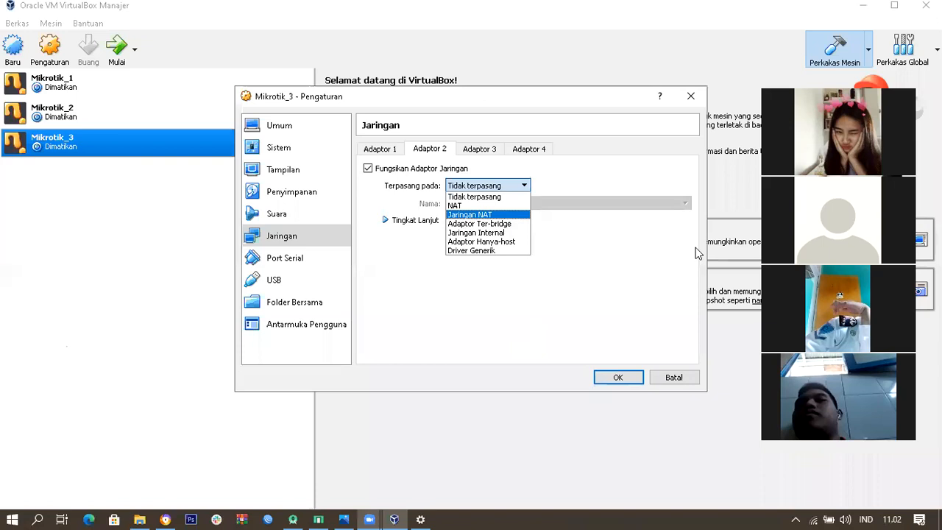
{"action": "left_click", "coordinate": [504, 216]}
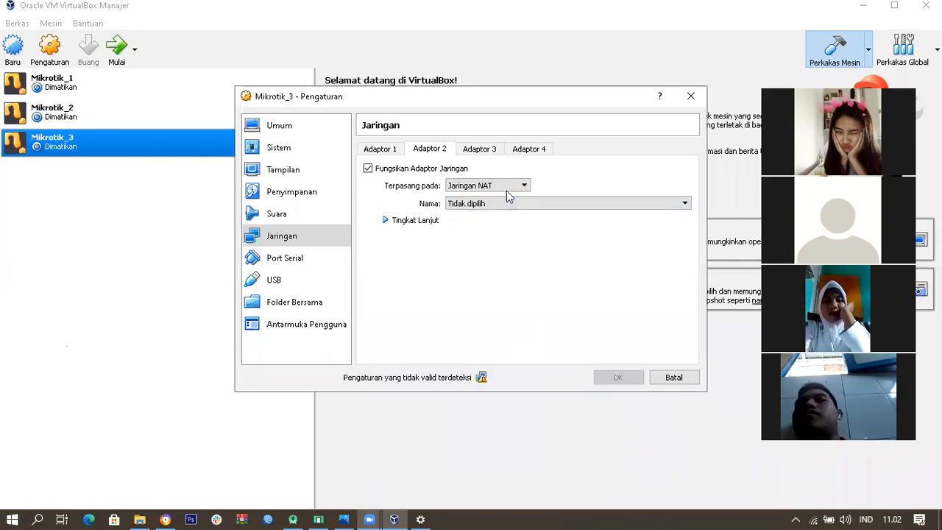
{"action": "left_click", "coordinate": [493, 188]}
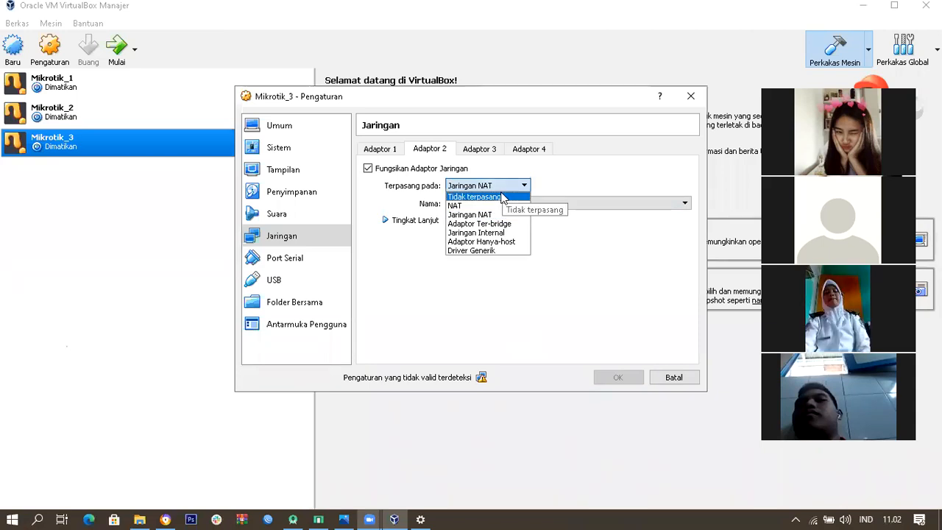
{"action": "left_click", "coordinate": [504, 232]}
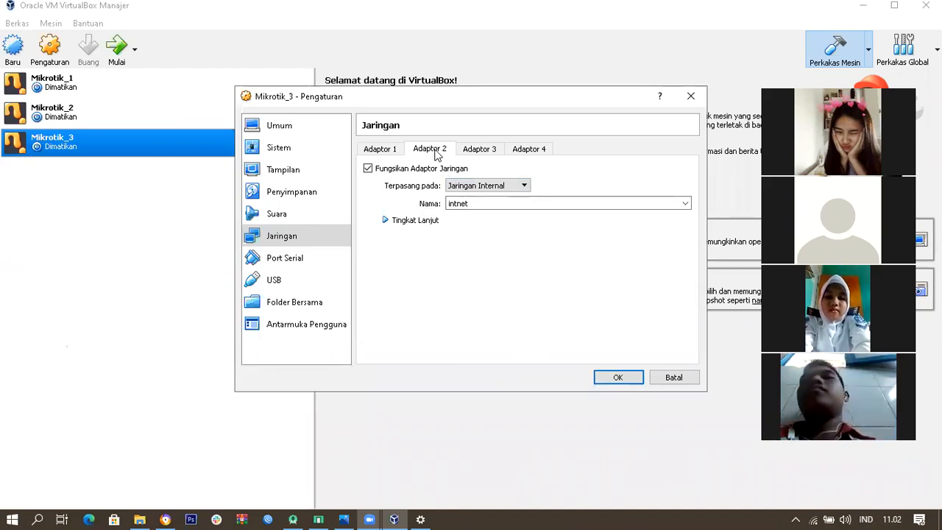
Enable Adaptor 3 and attach it to Jaringan Internal with the network name intnet
{"action": "left_click", "coordinate": [479, 150]}
{"action": "left_click", "coordinate": [395, 169]}
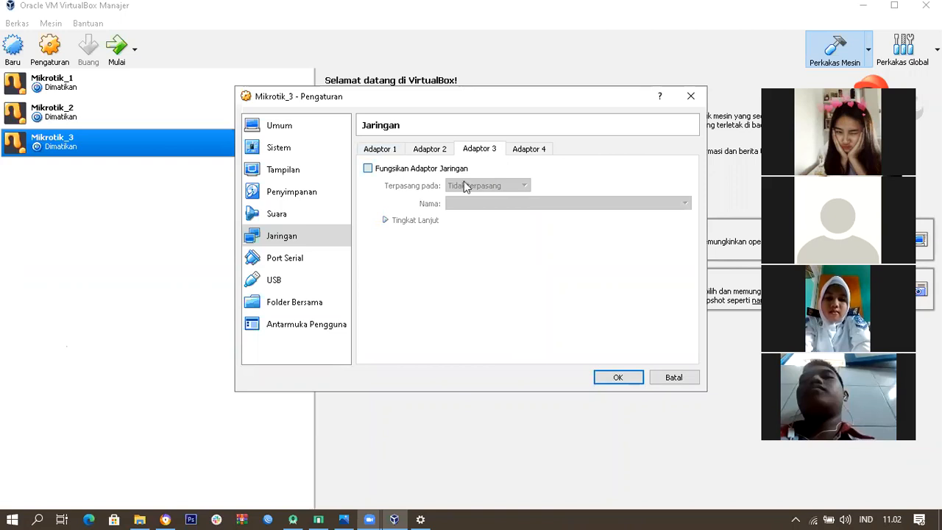
{"action": "left_click", "coordinate": [486, 185]}
{"action": "left_click", "coordinate": [506, 234]}
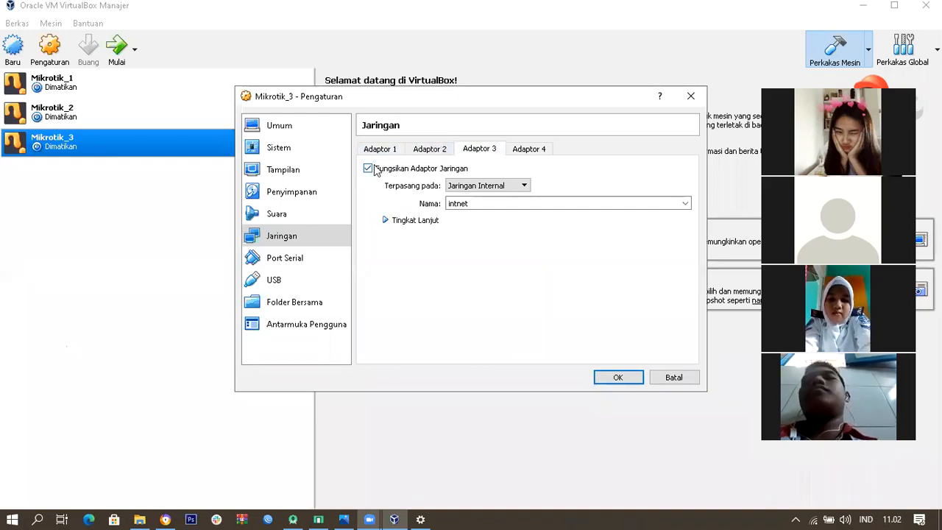
Enable Adaptor 4 and attach it to Adaptor Hanya-host using the VirtualBox Host-Only Ethernet Adapter
{"action": "left_click", "coordinate": [535, 151]}
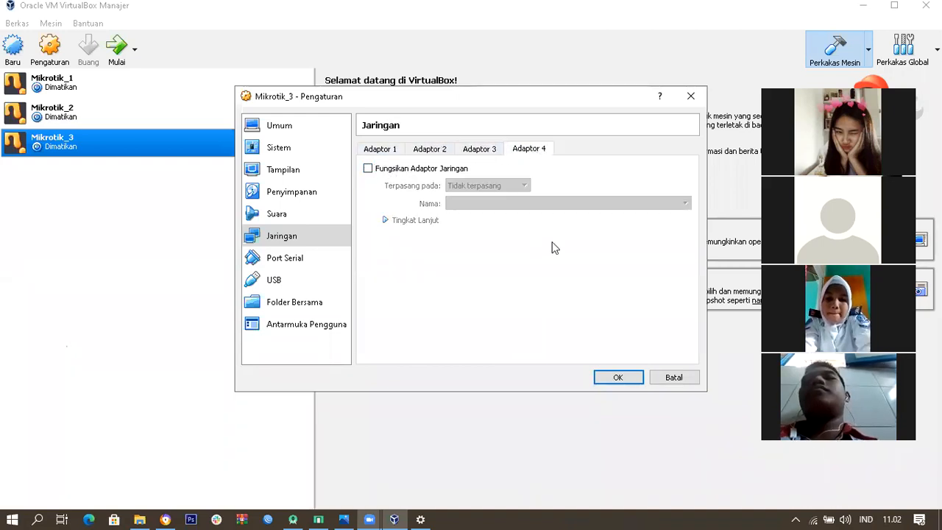
{"action": "left_click", "coordinate": [461, 168]}
{"action": "left_click", "coordinate": [521, 185]}
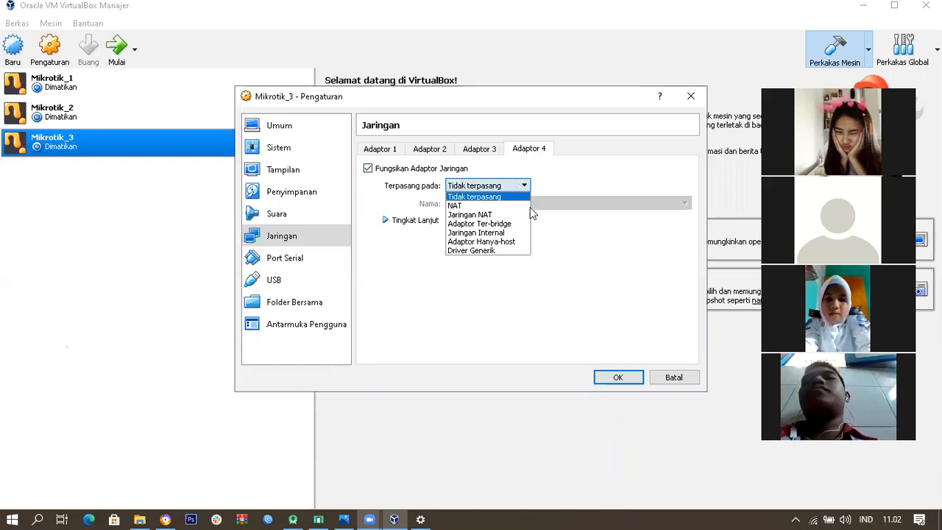
{"action": "left_click", "coordinate": [504, 244]}
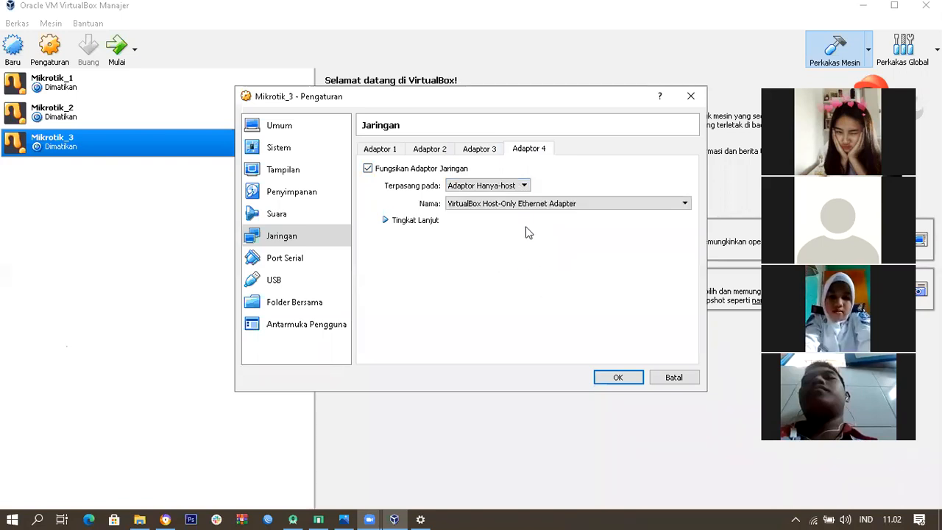
Review the attachment type and network name of each of Mikrotik_3's four network adapters
{"action": "left_click", "coordinate": [387, 149]}
{"action": "left_click", "coordinate": [424, 150]}
{"action": "left_click", "coordinate": [489, 150]}
{"action": "left_click", "coordinate": [524, 150]}
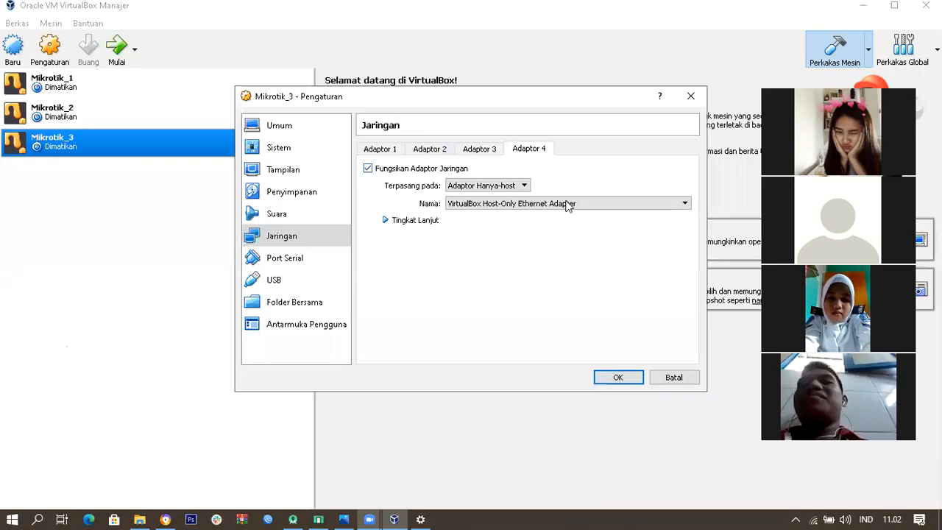
{"action": "left_click", "coordinate": [388, 150]}
{"action": "left_click", "coordinate": [431, 150]}
{"action": "left_click", "coordinate": [541, 151]}
{"action": "left_click", "coordinate": [388, 150]}
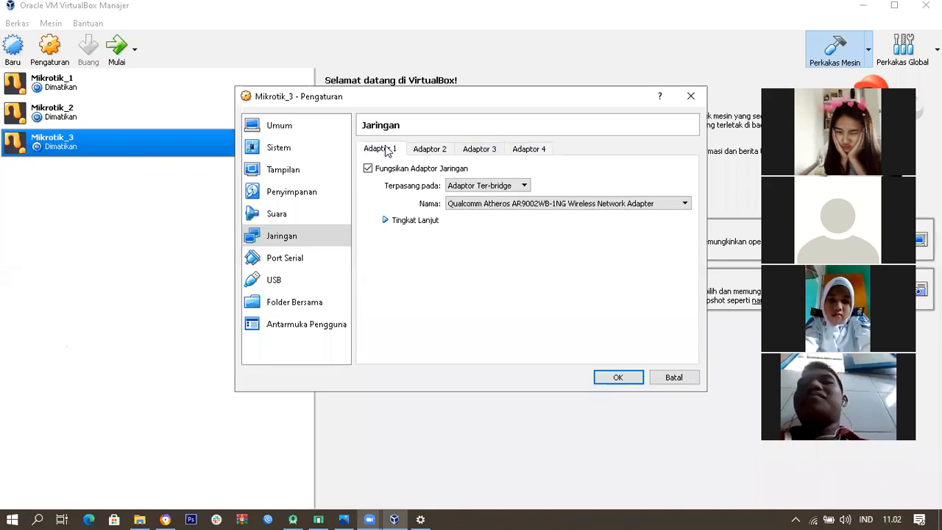
Recheck the attachments of Adaptor 2, Adaptor 3 and Adaptor 4, and save Mikrotik_3's settings
{"action": "left_click", "coordinate": [445, 153]}
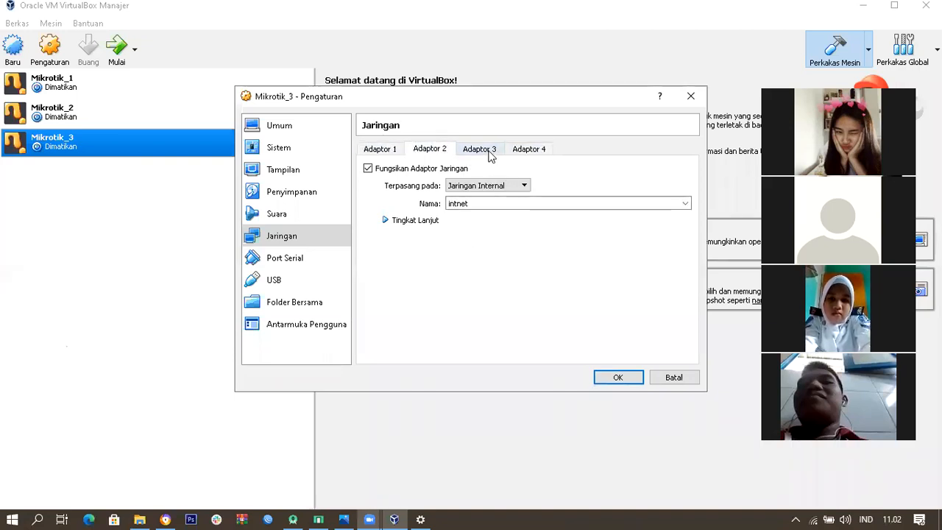
{"action": "left_click", "coordinate": [489, 153]}
{"action": "left_click", "coordinate": [521, 152]}
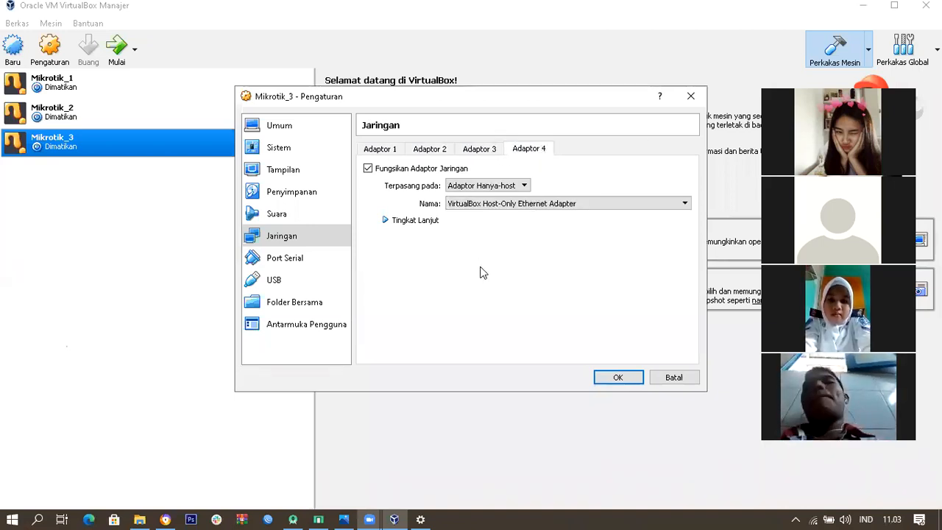
{"action": "left_click", "coordinate": [625, 379]}
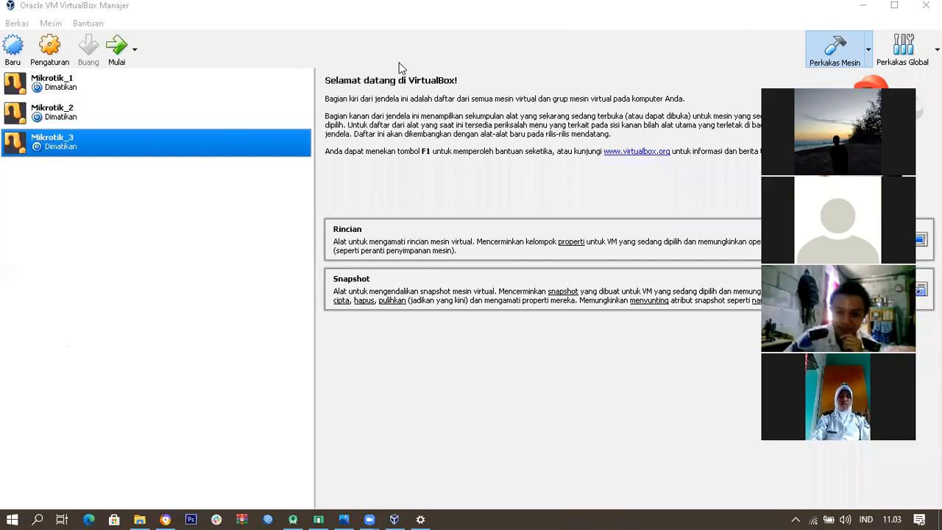
Load mikrotik-6.45.8.iso from the cilsy folder into Mikrotik_3's empty optical drive and save the storage settings
{"action": "left_click", "coordinate": [52, 50]}
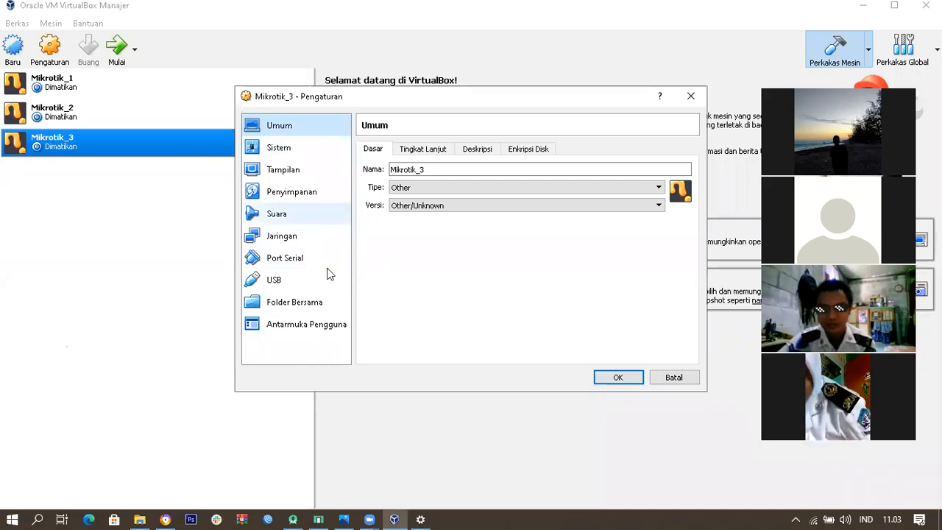
{"action": "left_click", "coordinate": [303, 197]}
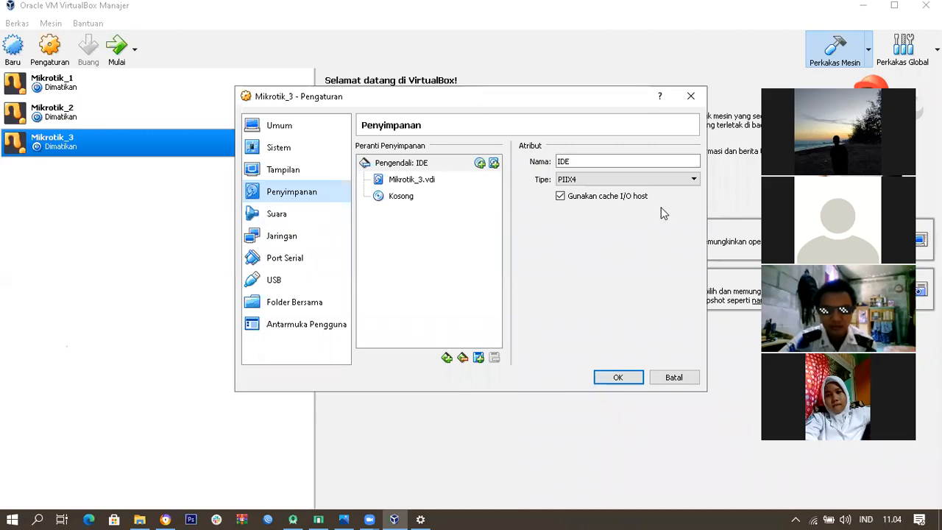
{"action": "left_click", "coordinate": [403, 199]}
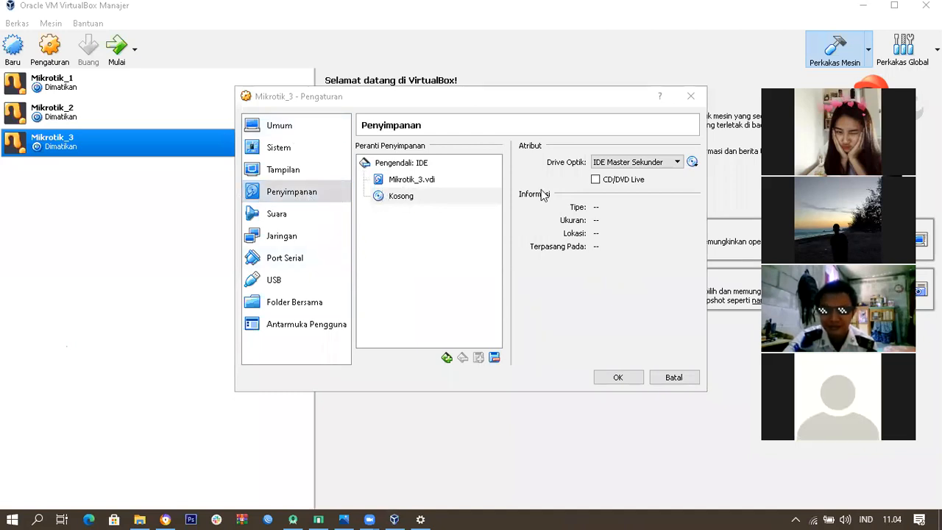
{"action": "left_click", "coordinate": [692, 163]}
{"action": "left_click", "coordinate": [693, 162]}
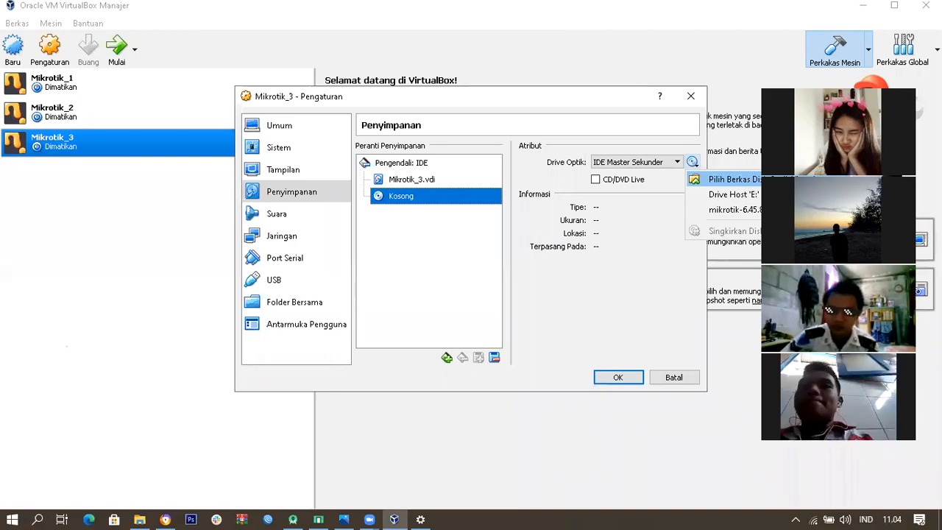
{"action": "left_click", "coordinate": [729, 178]}
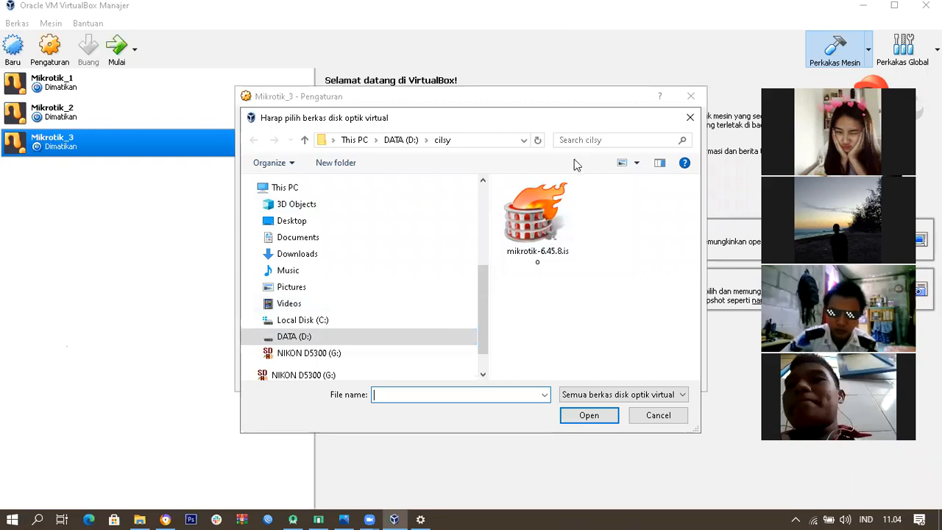
{"action": "left_click", "coordinate": [567, 259]}
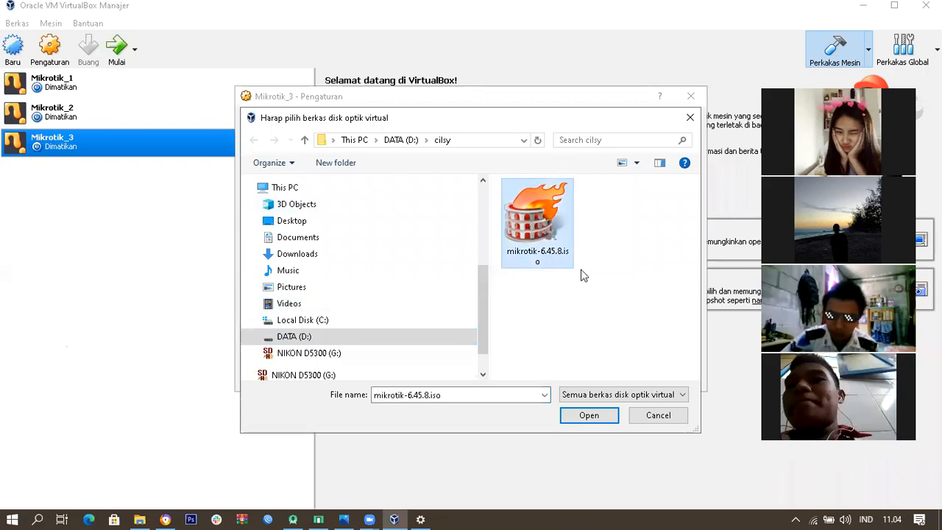
{"action": "left_click", "coordinate": [597, 418]}
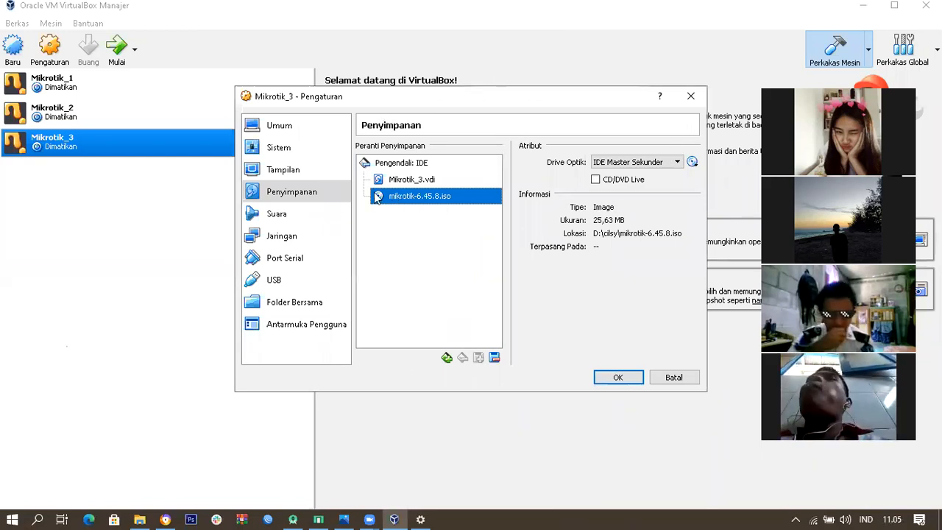
{"action": "left_click", "coordinate": [617, 379]}
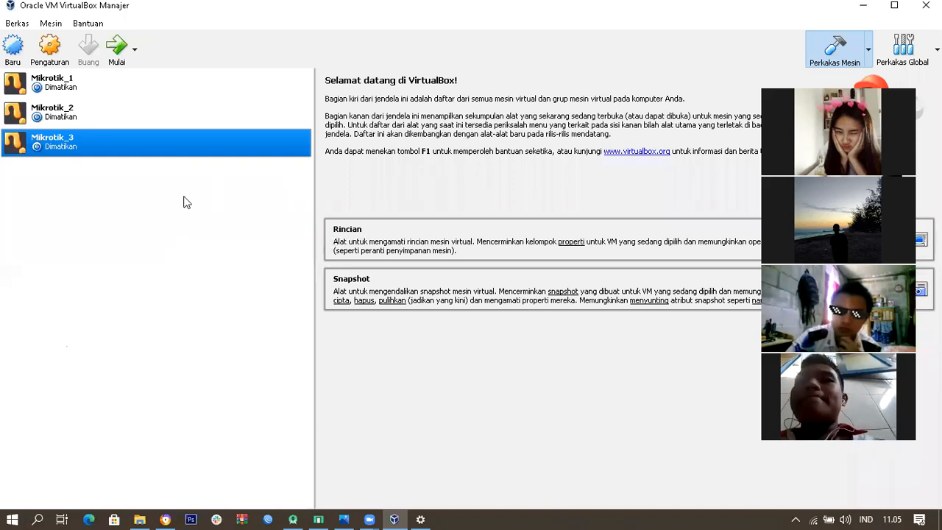
Start the Mikrotik_3 virtual machine and bring its console window to the front
{"action": "left_click", "coordinate": [118, 53]}
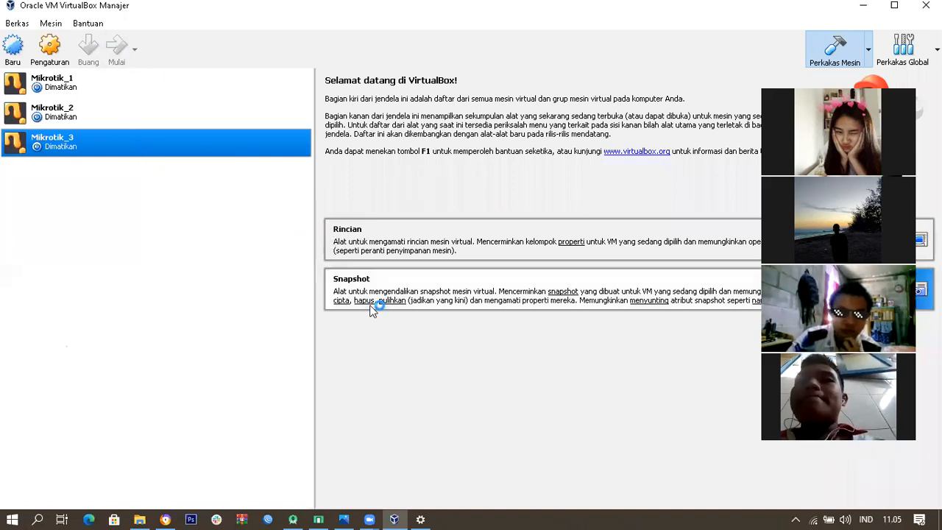
{"action": "left_click", "coordinate": [896, 8]}
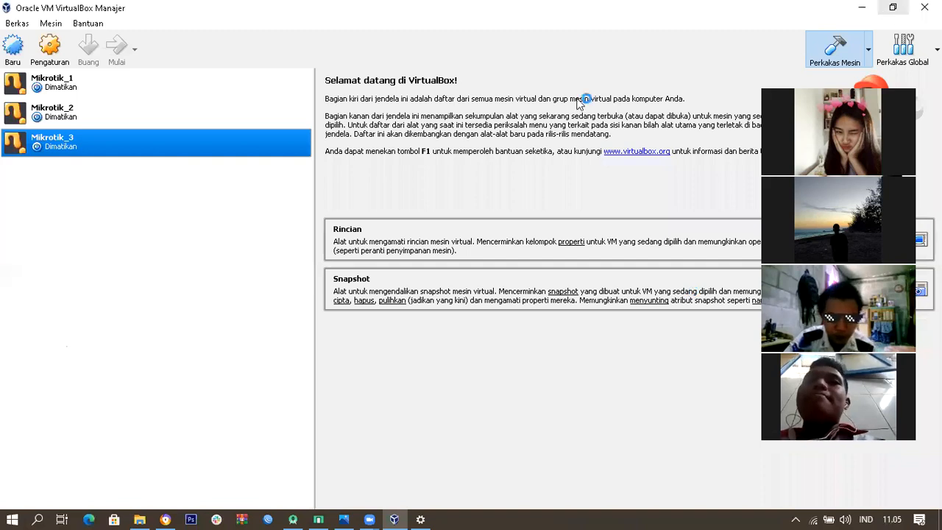
{"action": "left_click", "coordinate": [858, 11]}
{"action": "left_click", "coordinate": [917, 9]}
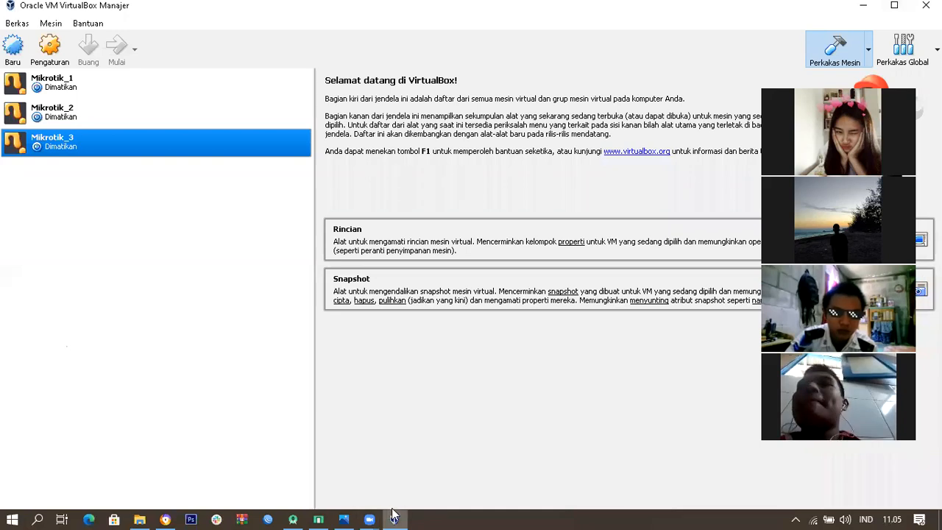
{"action": "left_click", "coordinate": [445, 475]}
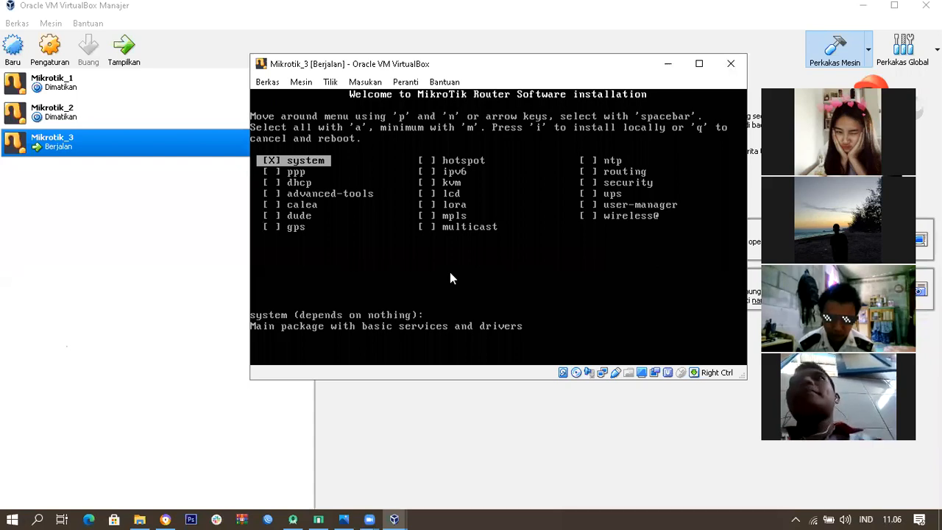
Install RouterOS locally with all packages selected, discarding the old configuration and agreeing to erase the disk
{"action": "key", "text": "a"}
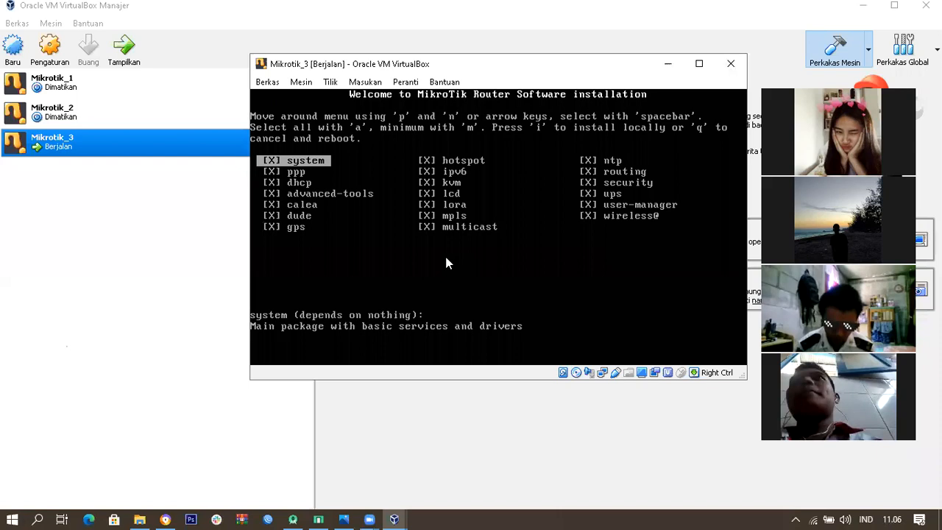
{"action": "key", "text": "i"}
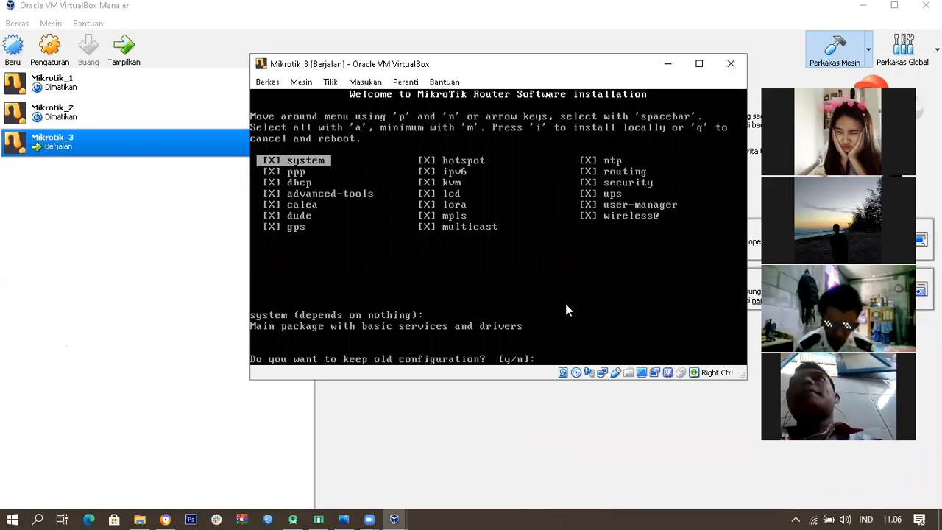
{"action": "type", "text": "n]:"}
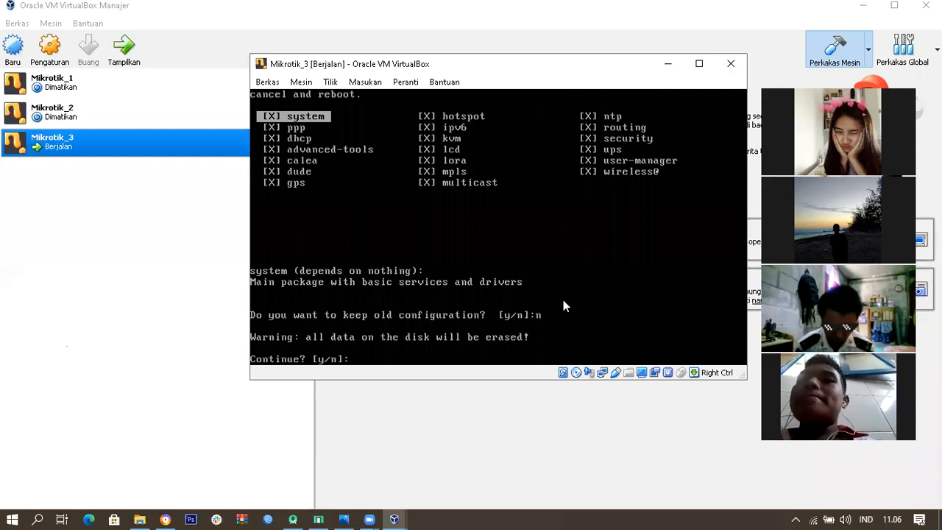
{"action": "type", "text": "y"}
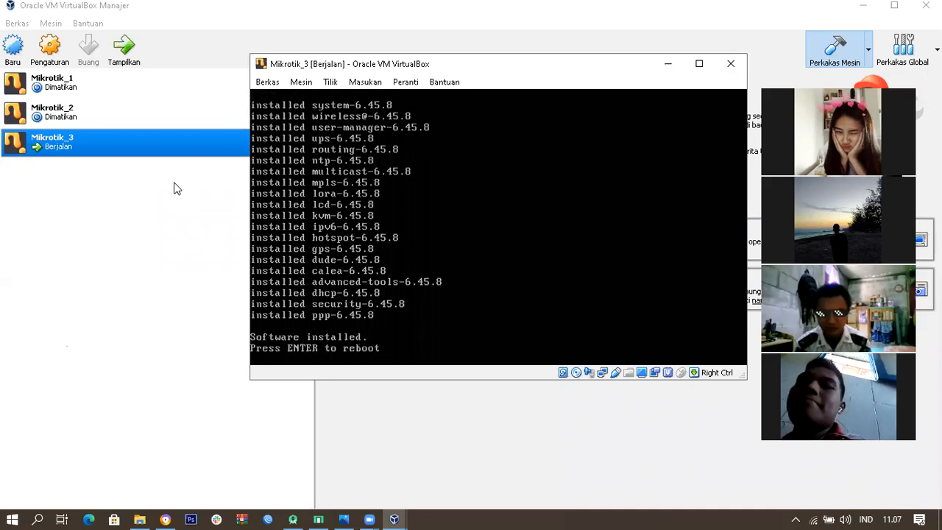
Reboot out of the finished RouterOS installation and power off Mikrotik_3
{"action": "key", "text": "Return"}
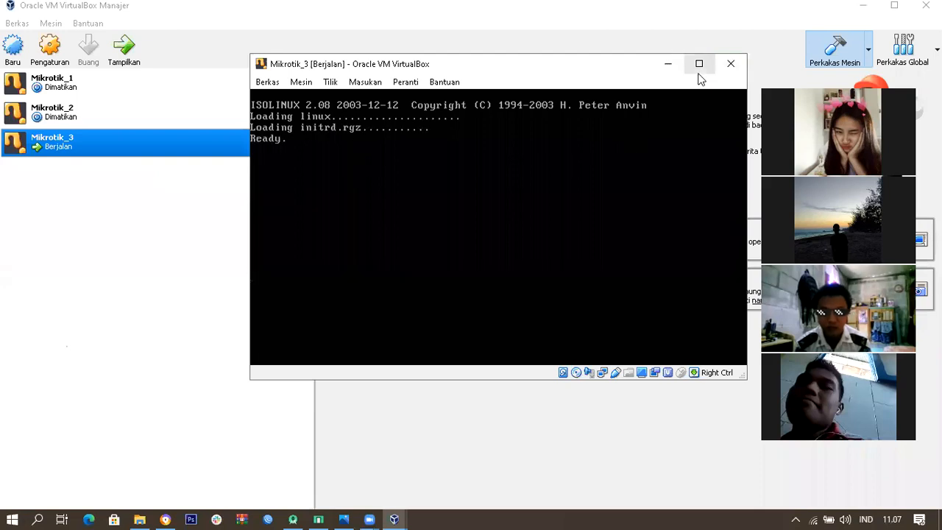
{"action": "left_click", "coordinate": [467, 237]}
{"action": "left_click", "coordinate": [437, 261]}
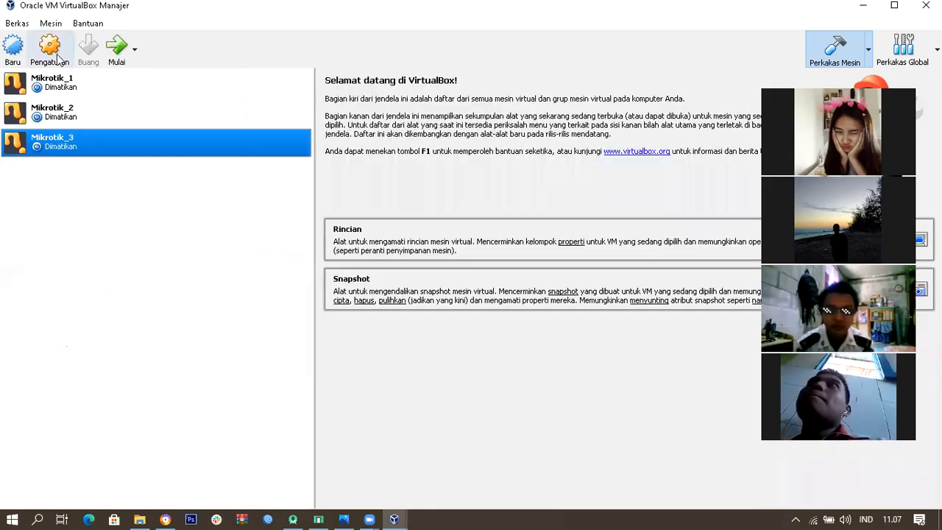
Open Mikrotik_3's storage settings and select the optical drive holding mikrotik-6.45.8.iso
{"action": "left_click", "coordinate": [52, 52]}
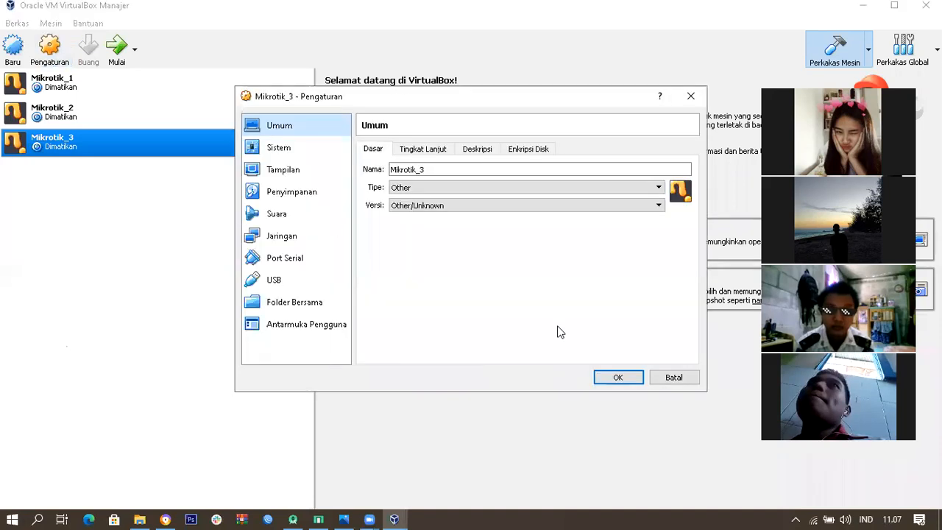
{"action": "left_click", "coordinate": [307, 195]}
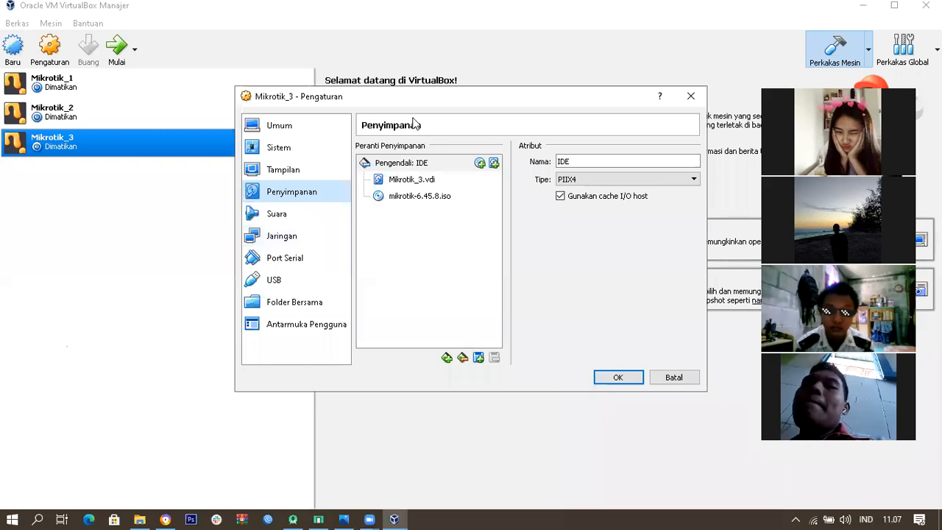
{"action": "left_click", "coordinate": [407, 200]}
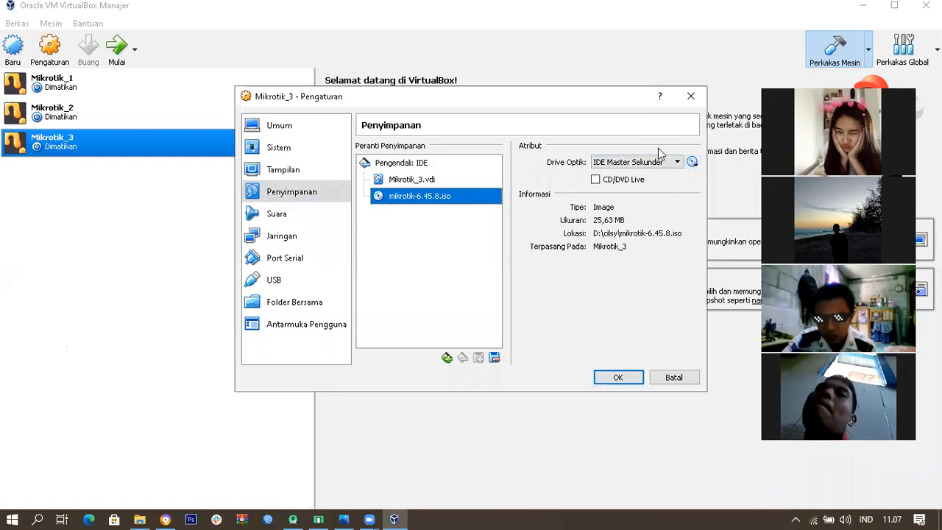
{"action": "left_click", "coordinate": [692, 162]}
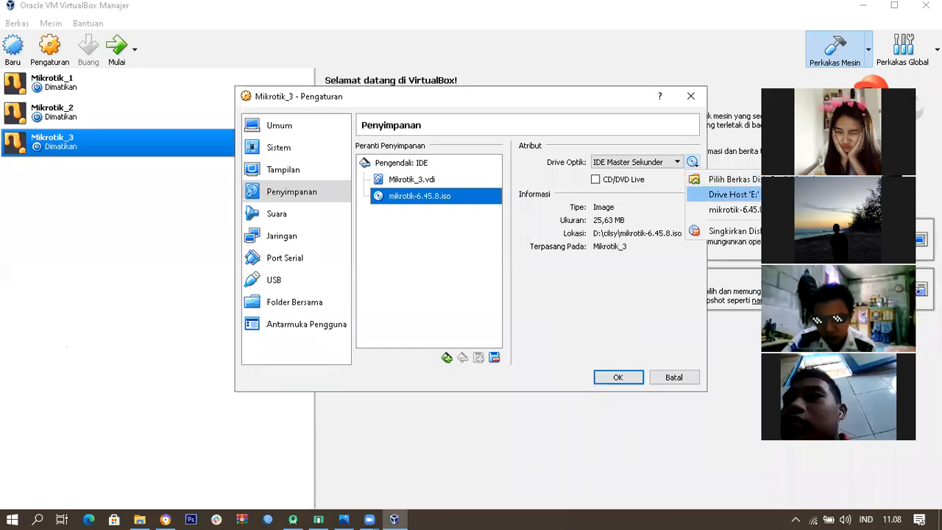
{"action": "left_click", "coordinate": [732, 183]}
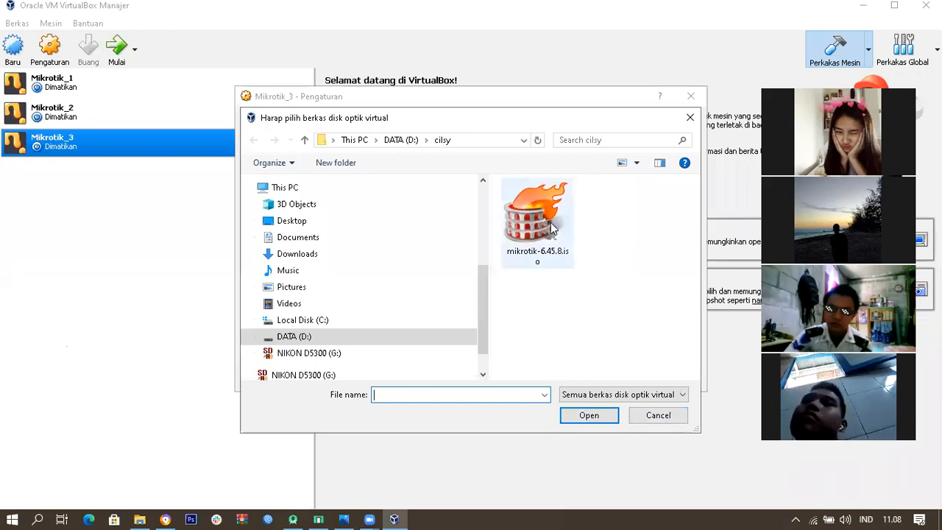
{"action": "left_click", "coordinate": [659, 414]}
Remove the optical drive holding mikrotik-6.45.8.iso from the IDE controller and save the settings
{"action": "left_click", "coordinate": [423, 197]}
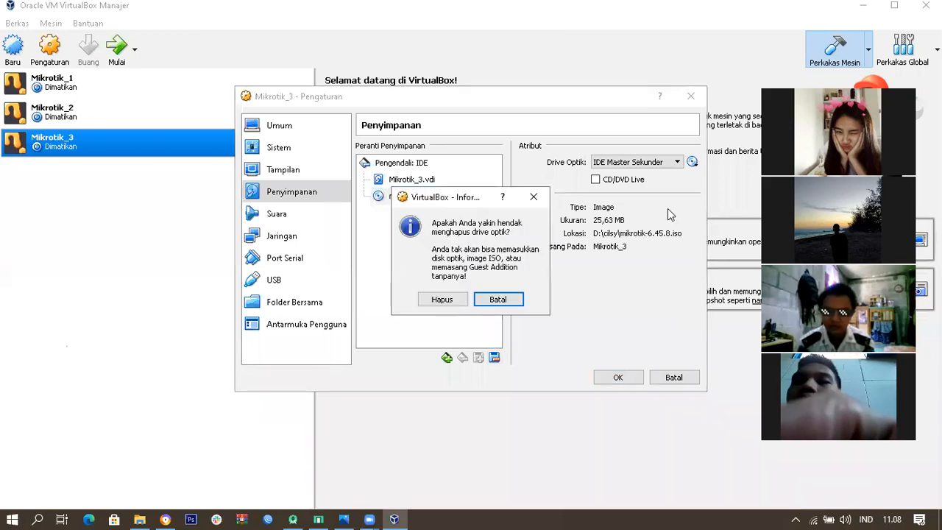
{"action": "left_click", "coordinate": [442, 300]}
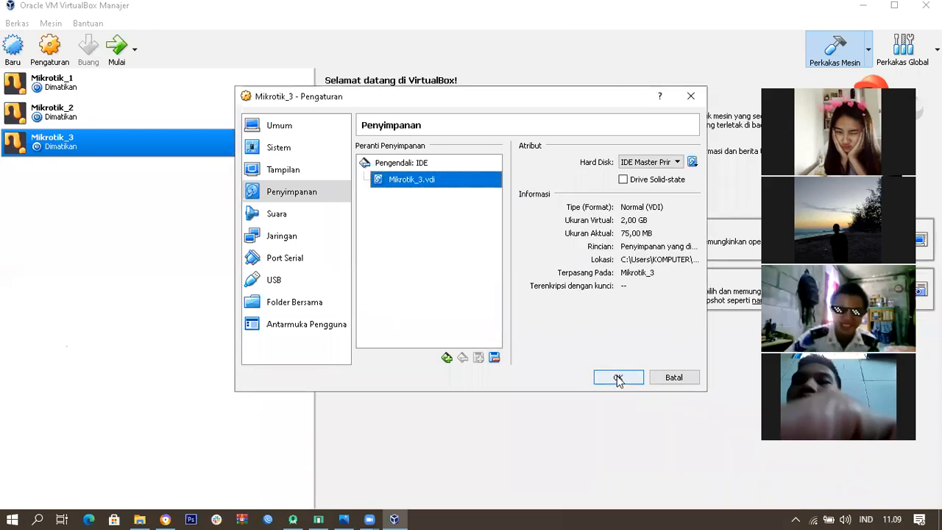
{"action": "key", "text": "Return"}
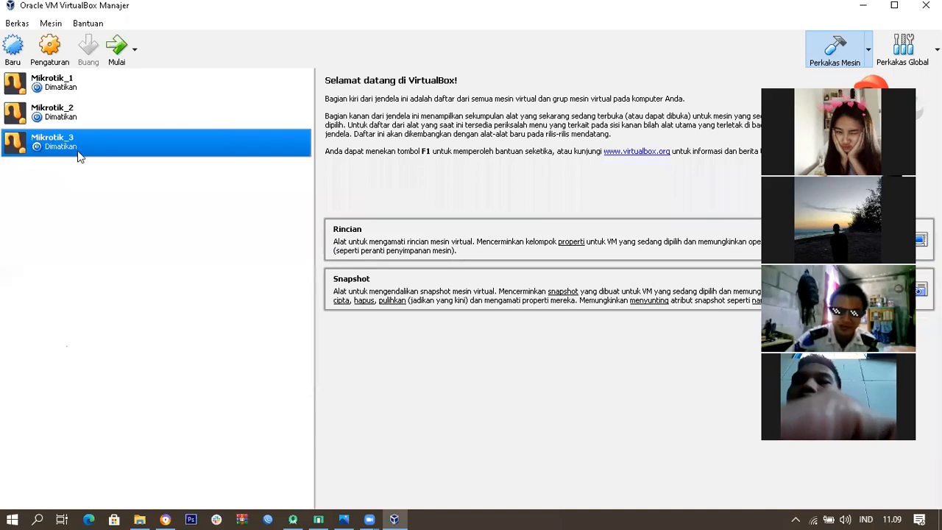
Start Mikrotik_3 again, show its console window and dismiss the keyboard capture notice
{"action": "left_click", "coordinate": [113, 77], "text": "ctrl"}
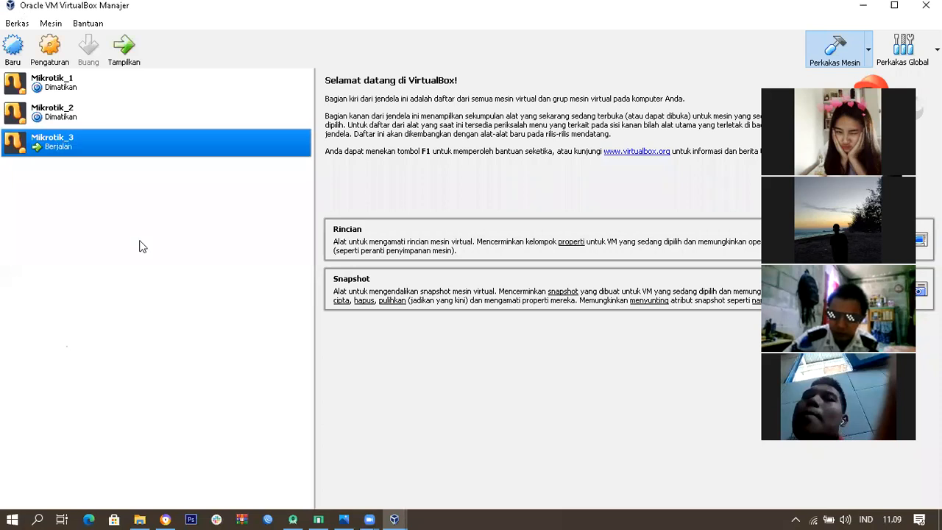
{"action": "left_click", "coordinate": [396, 513]}
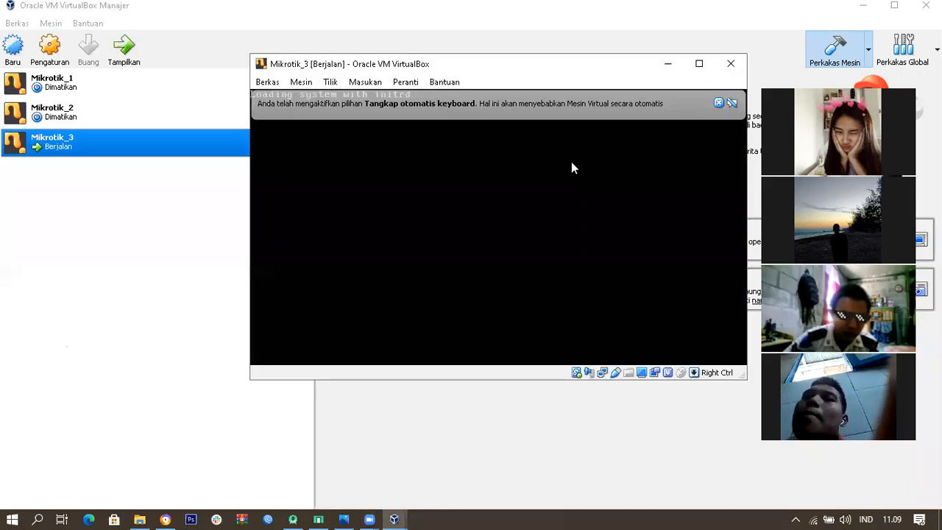
{"action": "left_click", "coordinate": [719, 103]}
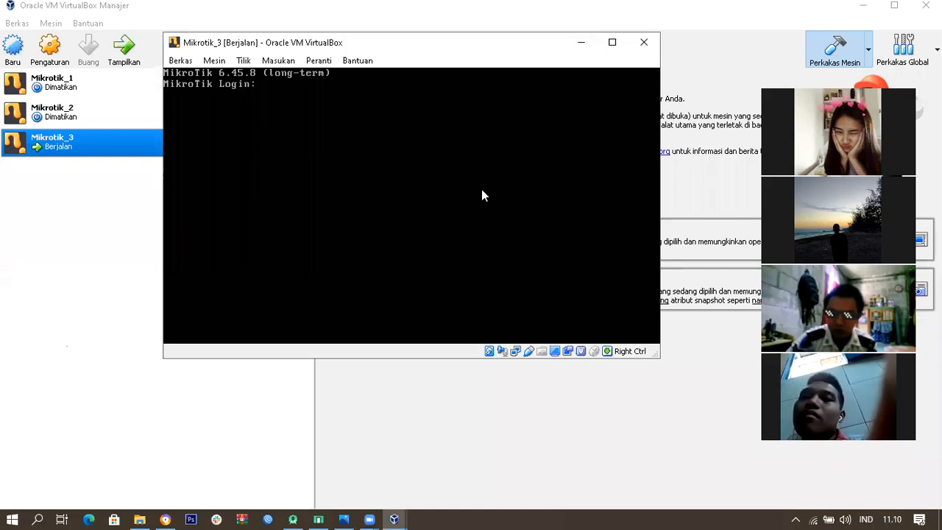
Log in to the MikroTik console as admin, leaving the password field empty
{"action": "type", "text": "admin"}
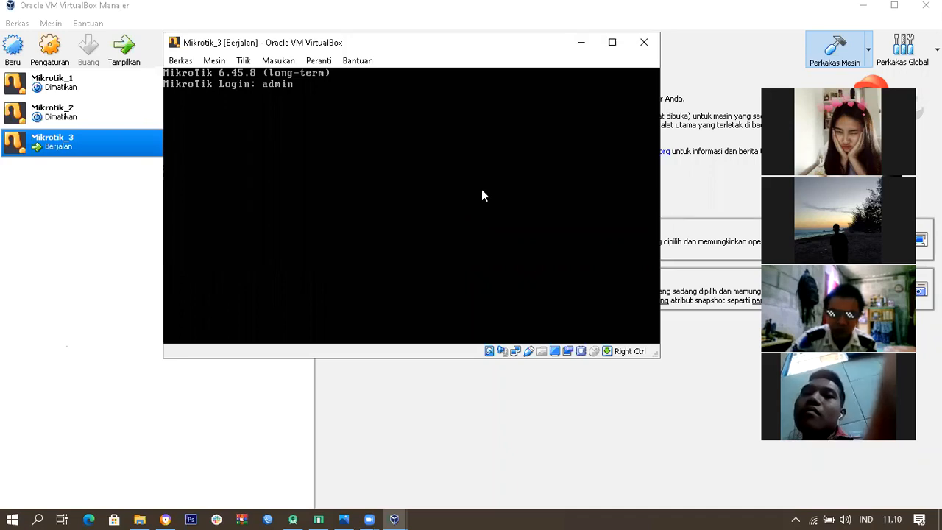
{"action": "key", "text": "Return"}
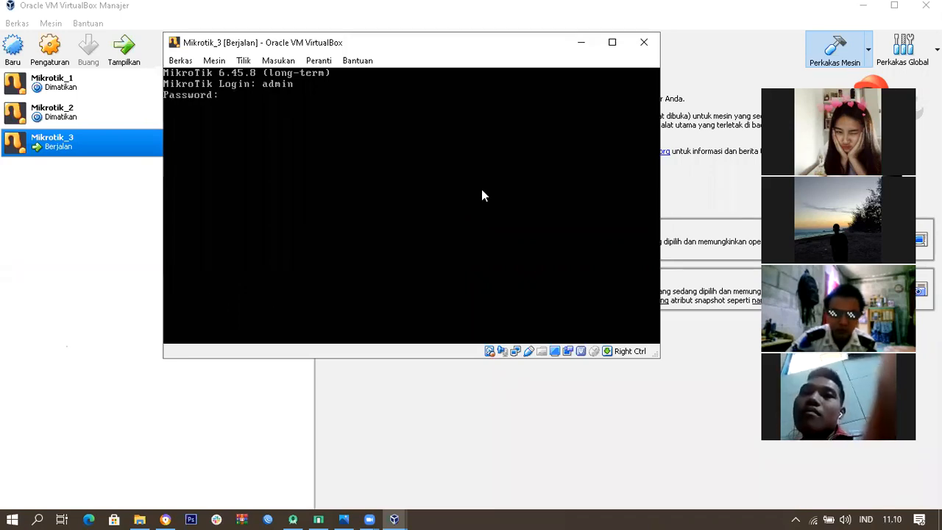
{"action": "key", "text": "Return"}
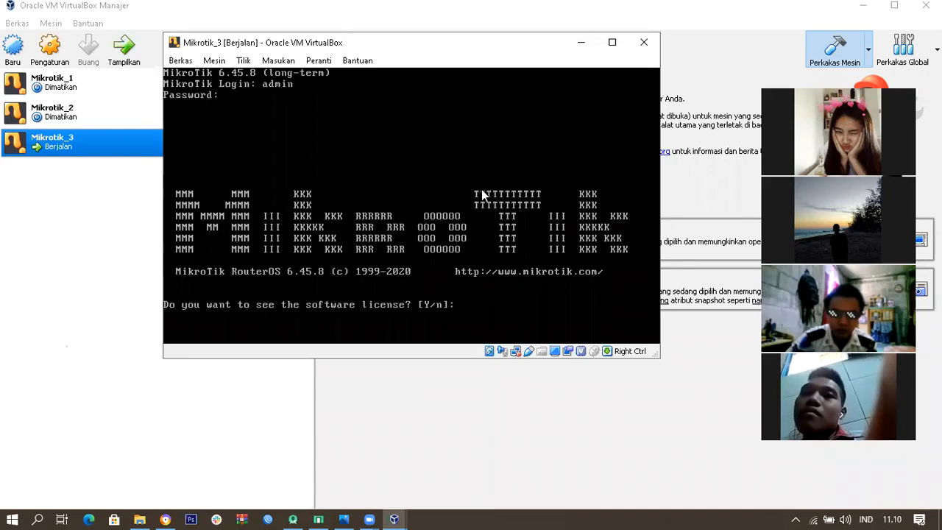
Decline viewing the software license and continue to the RouterOS command prompt in the Mikrotik_3 console
{"action": "type", "text": "n"}
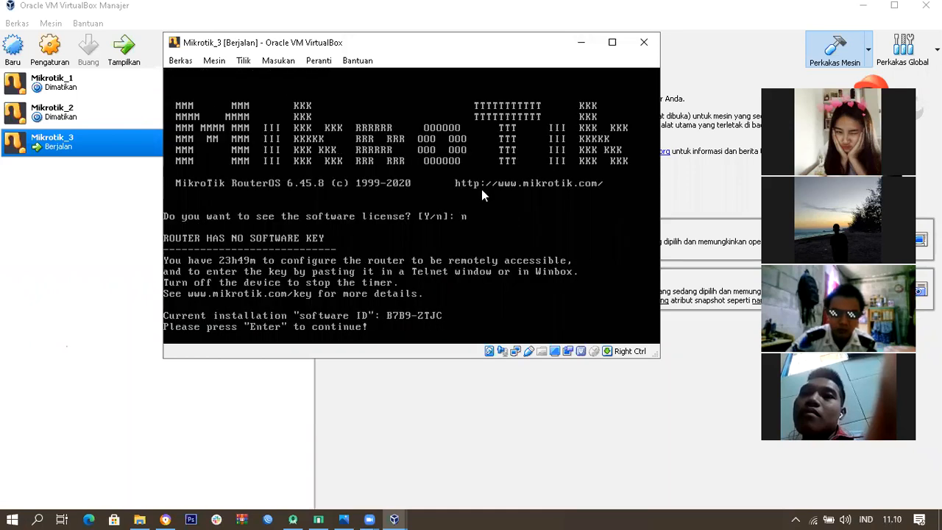
{"action": "key", "text": "Return"}
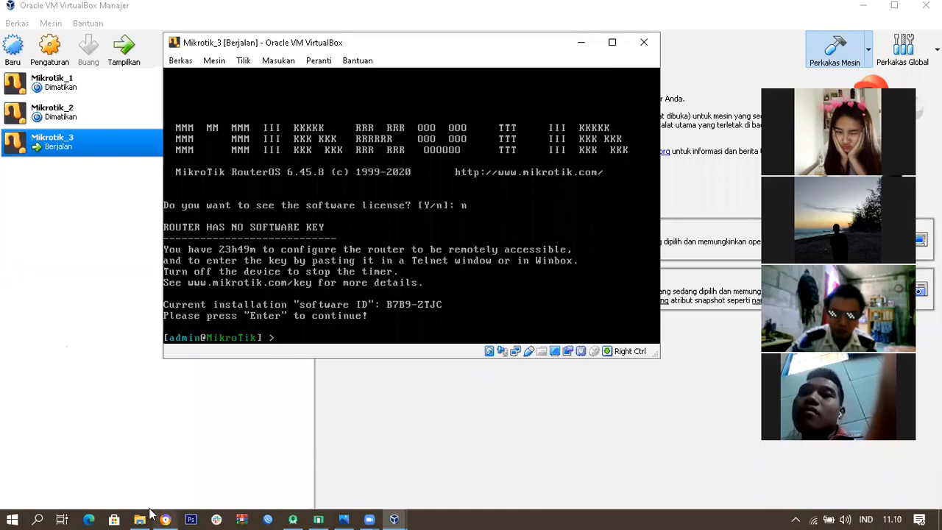
Switch to the cilsy folder on drive D in File Explorer and launch winbox64.exe
{"action": "mouse_move", "coordinate": [145, 514]}
{"action": "left_click", "coordinate": [144, 462]}
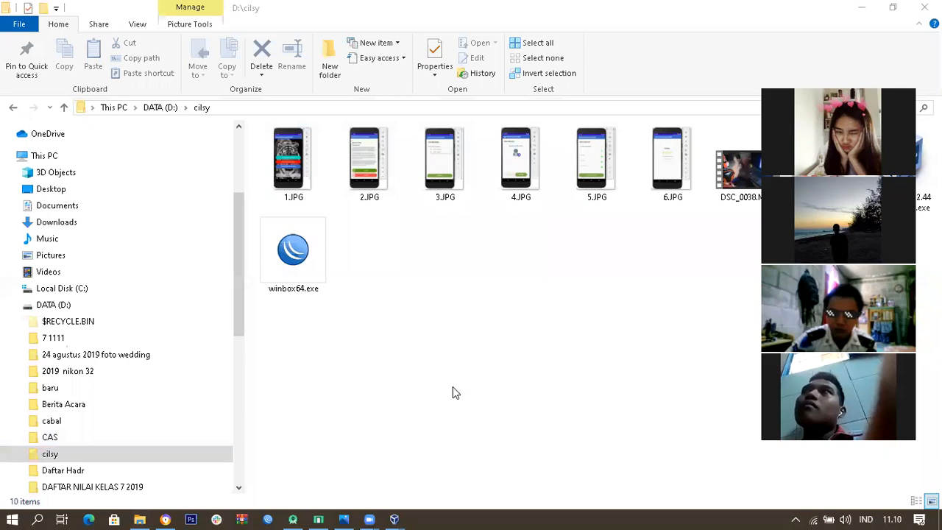
{"action": "left_click", "coordinate": [471, 285]}
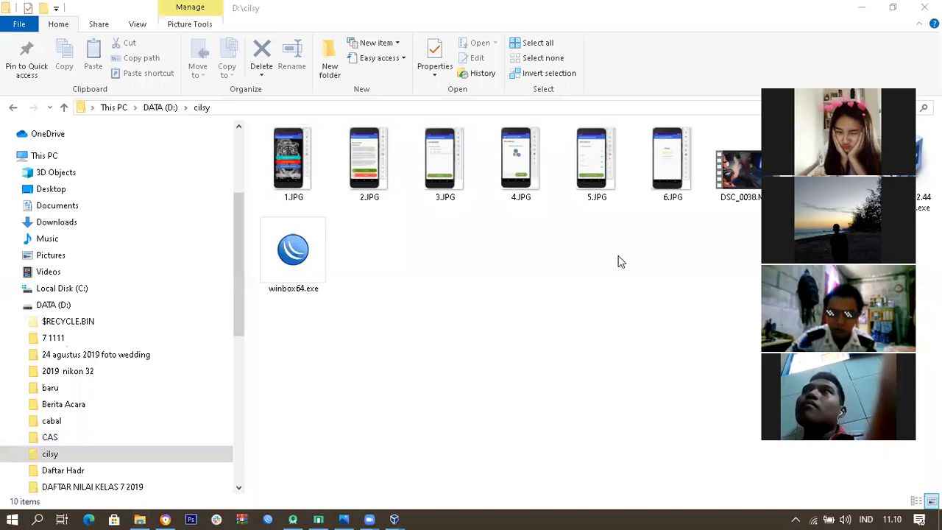
{"action": "left_click", "coordinate": [293, 254]}
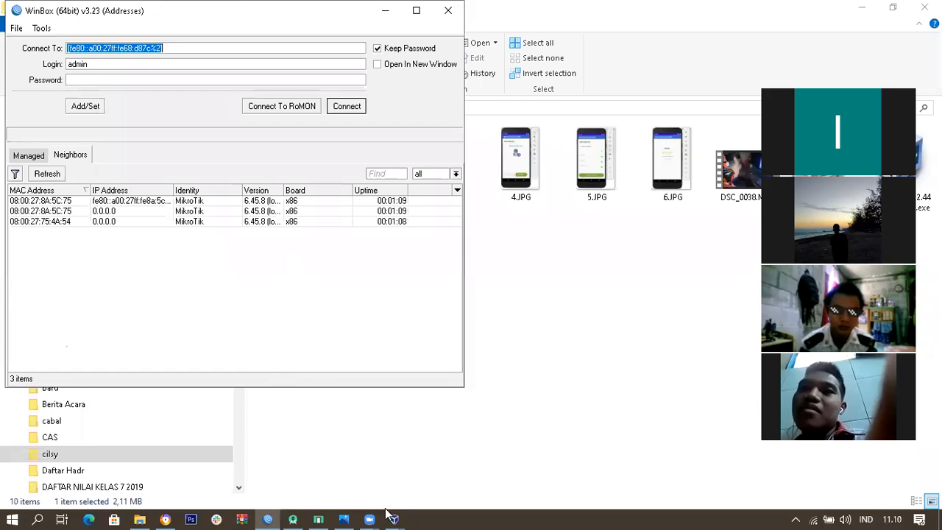
Connect as admin to the neighbor listed with an fe80 IPv6 address, dismiss the RouterOS welcome notice and maximize the session window
{"action": "left_click", "coordinate": [199, 266]}
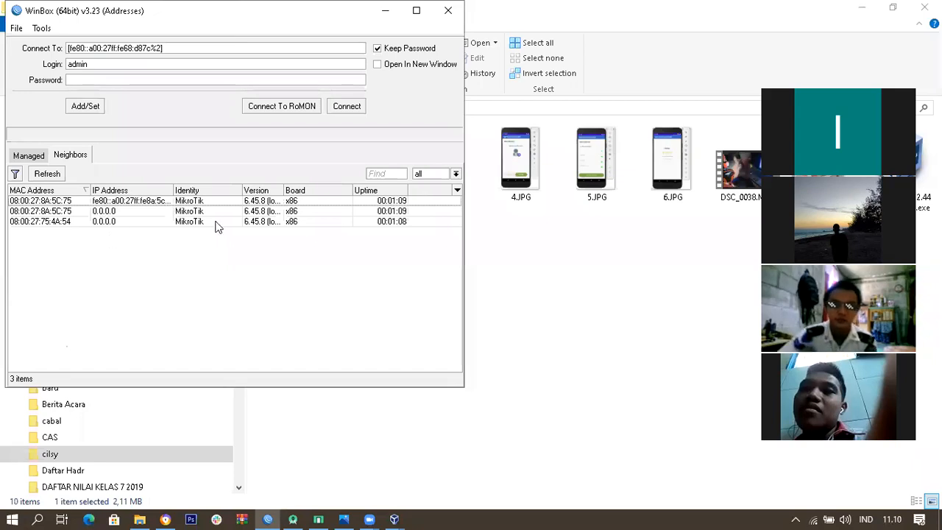
{"action": "left_click", "coordinate": [141, 204]}
{"action": "left_click", "coordinate": [346, 106]}
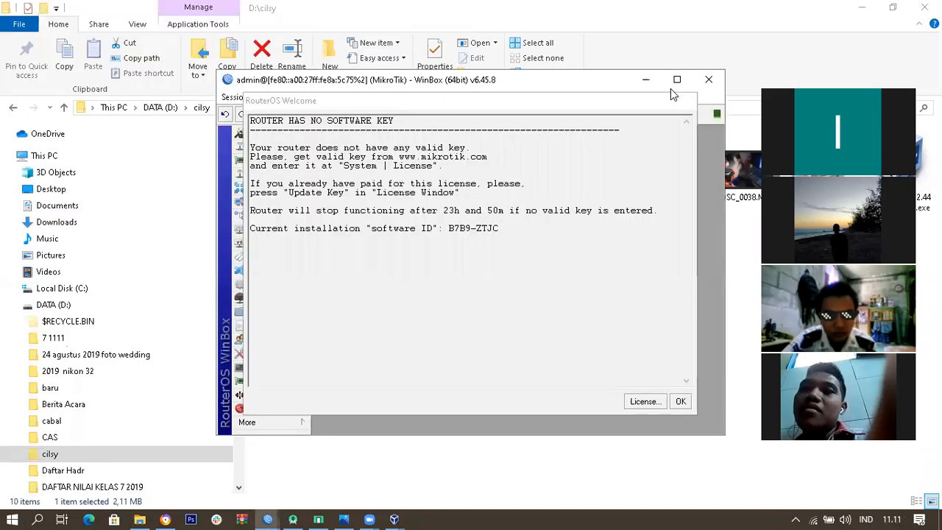
{"action": "left_click", "coordinate": [684, 122]}
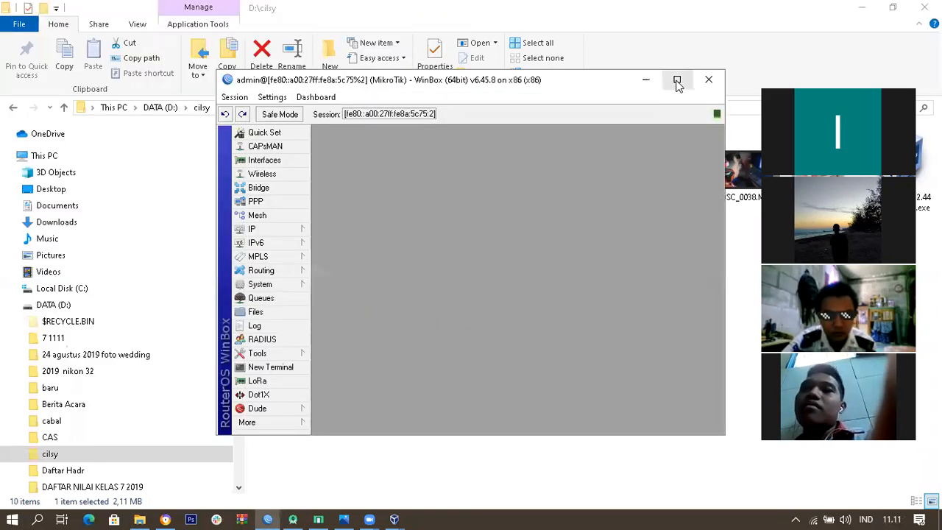
{"action": "left_click", "coordinate": [677, 80]}
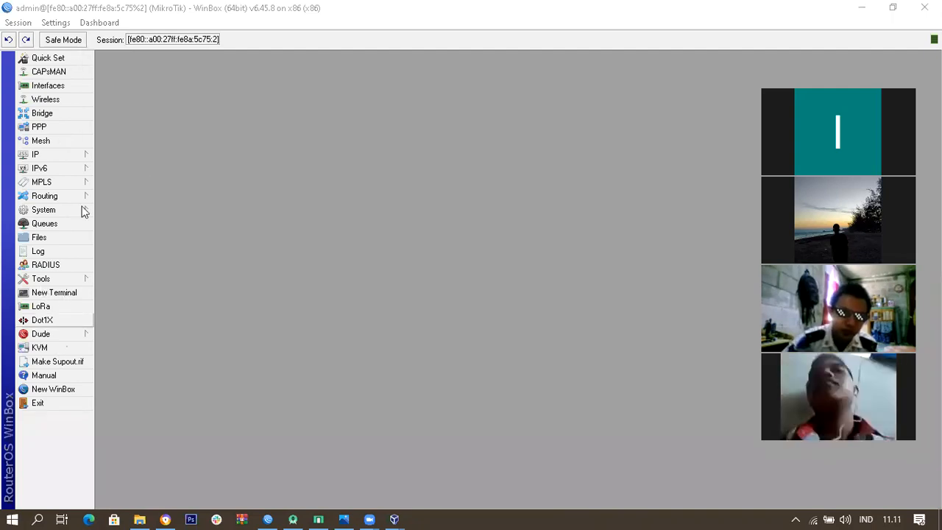
Look through the router's IP configuration options, including Addresses
{"action": "left_click", "coordinate": [78, 156]}
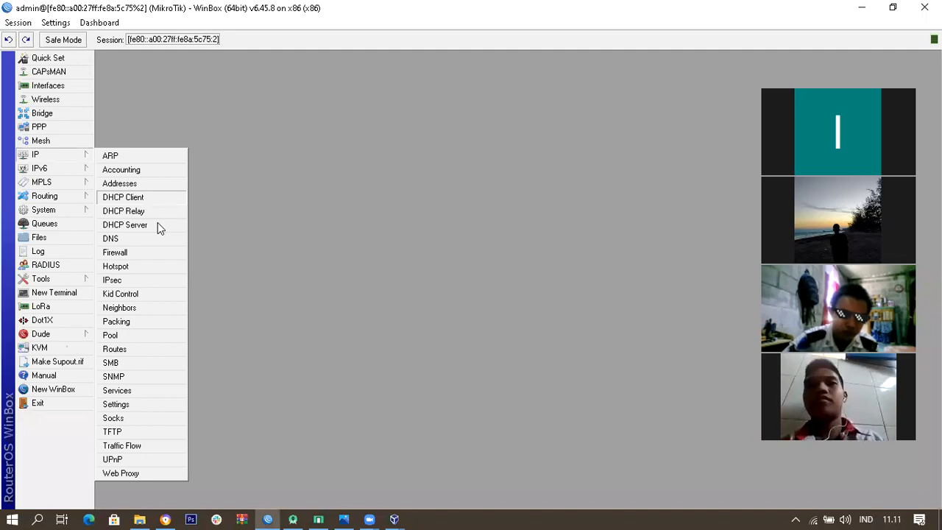
{"action": "left_click", "coordinate": [153, 185]}
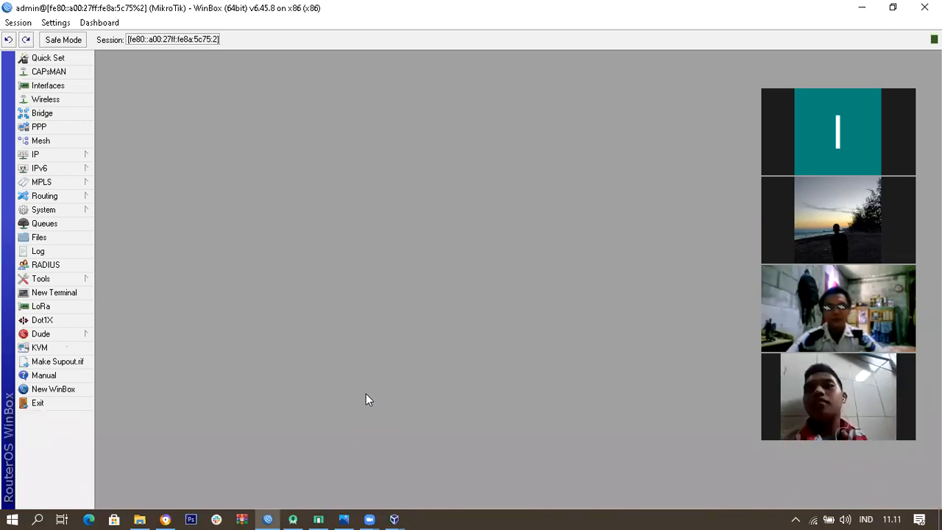
{"action": "key", "text": "alt+Tab"}
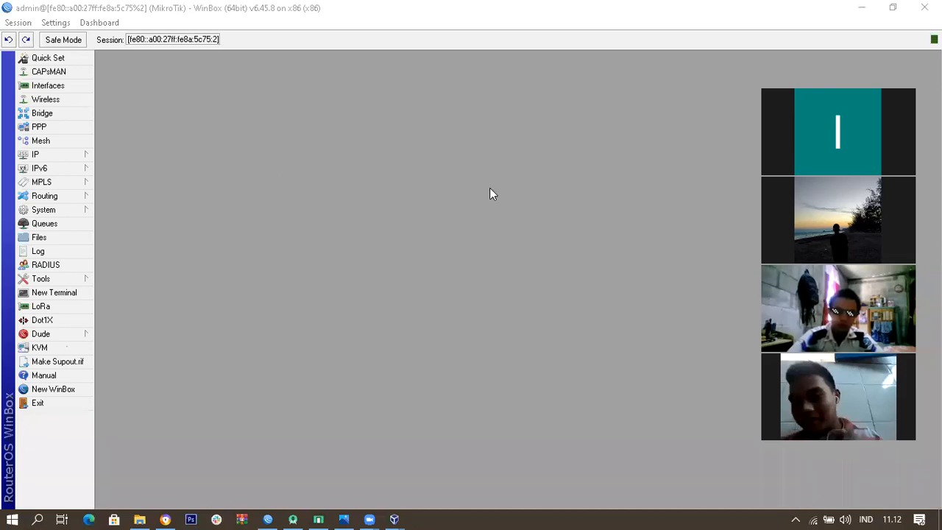
View the router's Wireless Tables window, reposition it and close it
{"action": "left_click", "coordinate": [70, 99]}
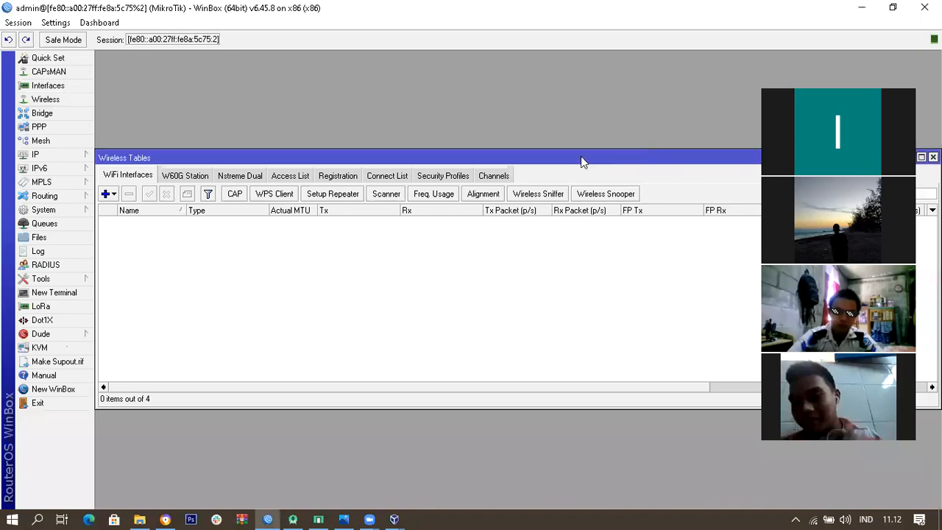
{"action": "left_click_drag", "start_coordinate": [689, 153], "coordinate": [471, 117]}
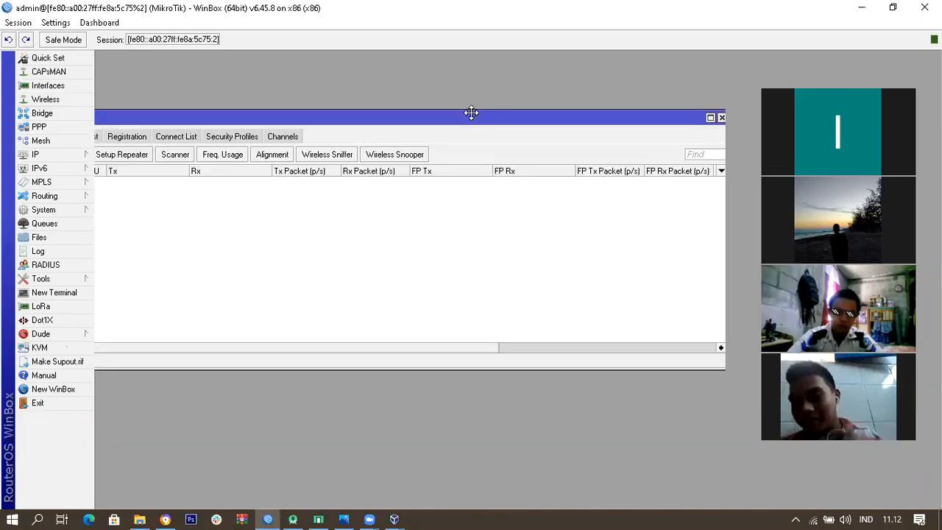
{"action": "left_click", "coordinate": [717, 117]}
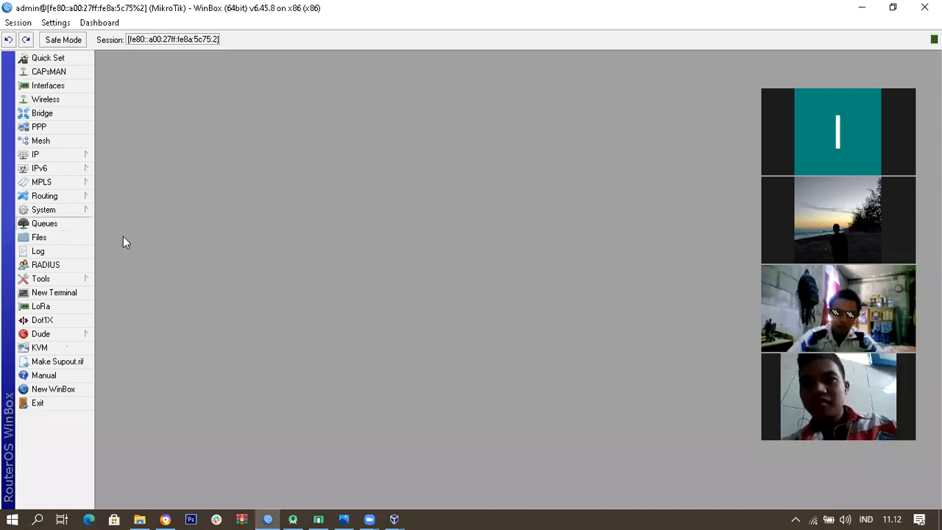
View the IP Firewall window with its filter rules, move it into view and close it
{"action": "left_click", "coordinate": [78, 158]}
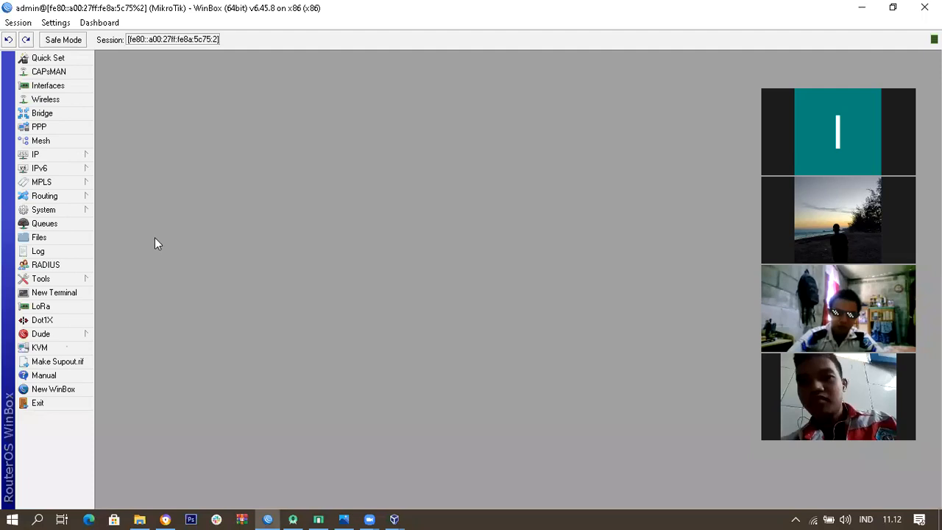
{"action": "left_click", "coordinate": [115, 252]}
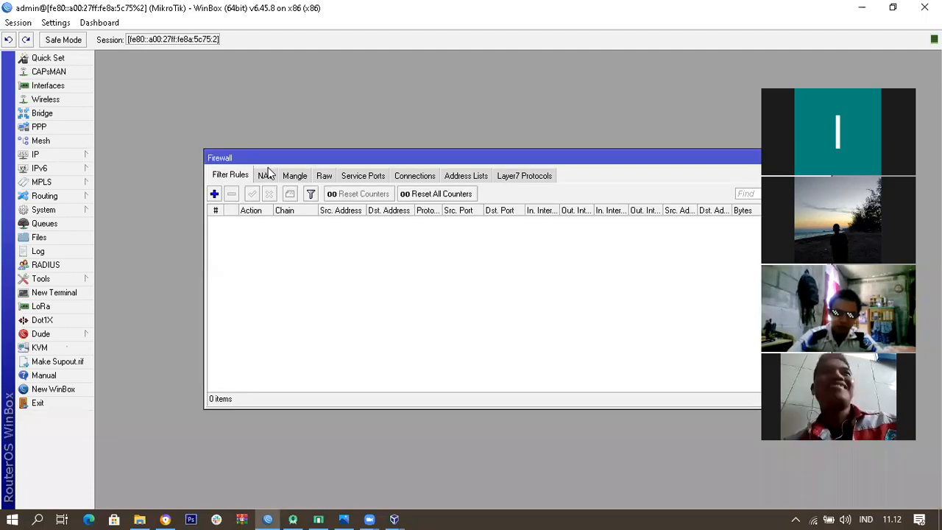
{"action": "left_click_drag", "start_coordinate": [455, 162], "coordinate": [329, 79]}
{"action": "left_click_drag", "start_coordinate": [435, 72], "coordinate": [411, 162]}
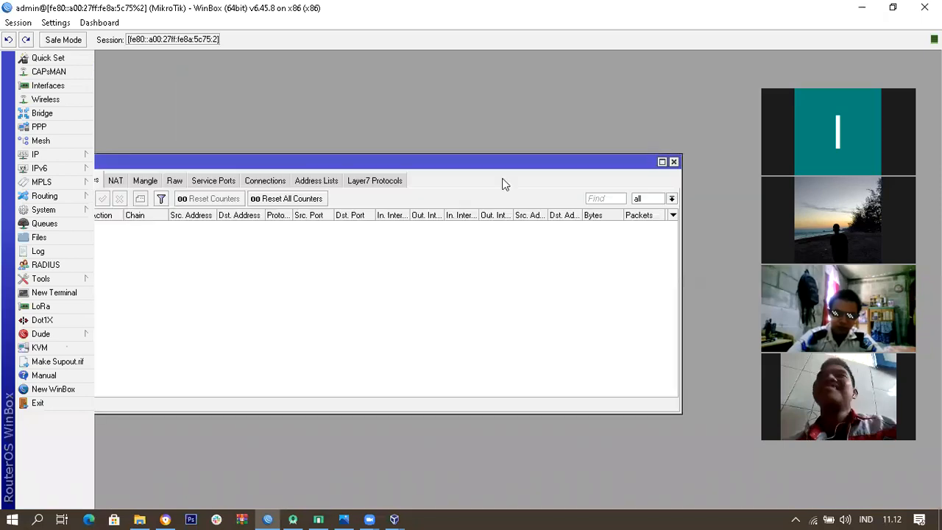
{"action": "left_click", "coordinate": [675, 162]}
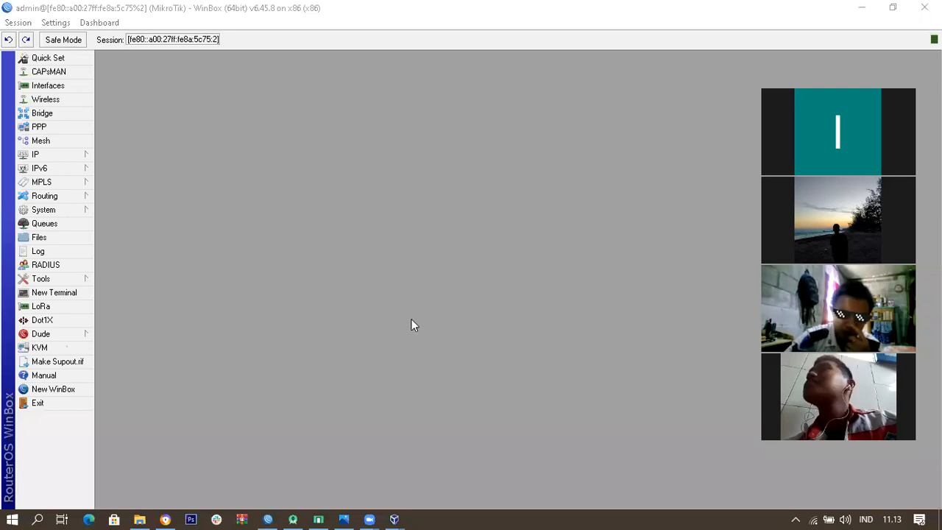
Switch to the mikrotik folder in Google Drive and look at the actions available for mikrotik-6.45.8.iso
{"action": "left_click", "coordinate": [167, 519]}
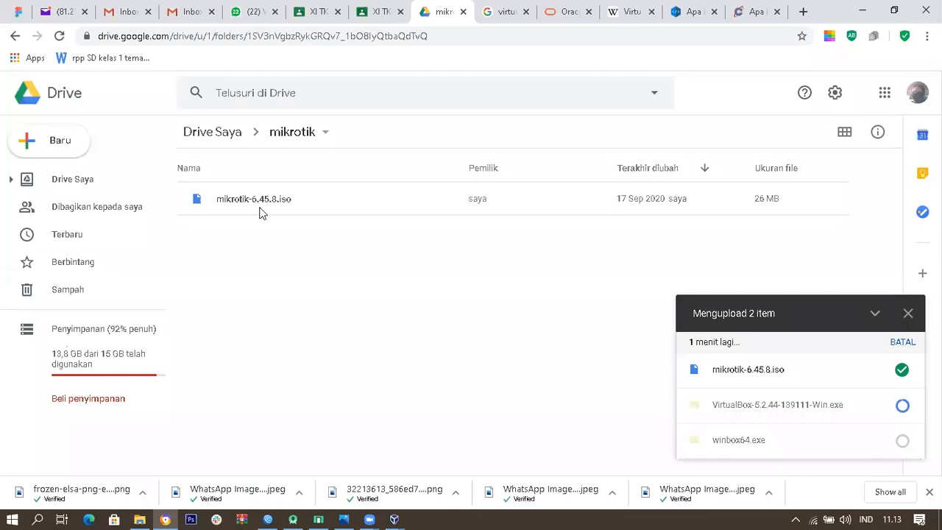
{"action": "right_click", "coordinate": [311, 205]}
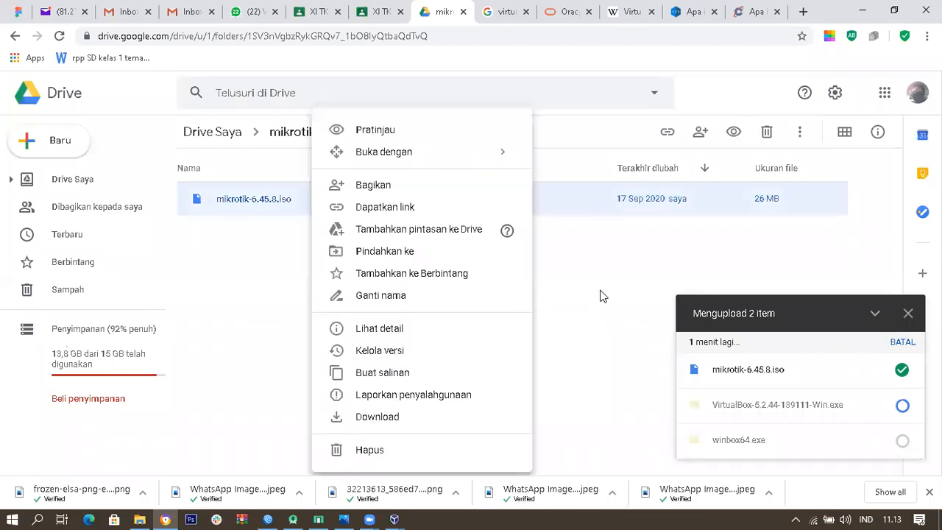
{"action": "left_click", "coordinate": [553, 360]}
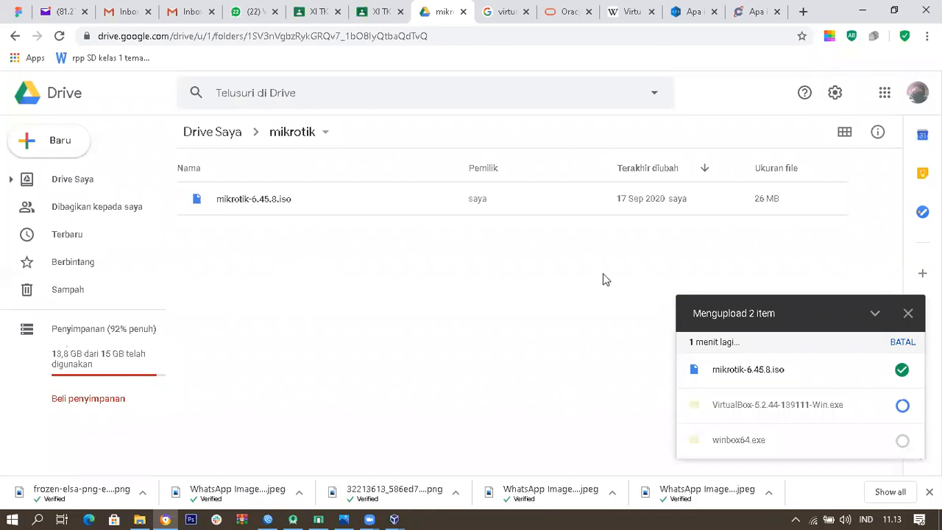
Copy the link of mikrotik-6.45.8.iso from its sharing dialog with access set to restricted (Dibatasi), and close the dialog
{"action": "left_click", "coordinate": [295, 201]}
{"action": "right_click", "coordinate": [320, 186]}
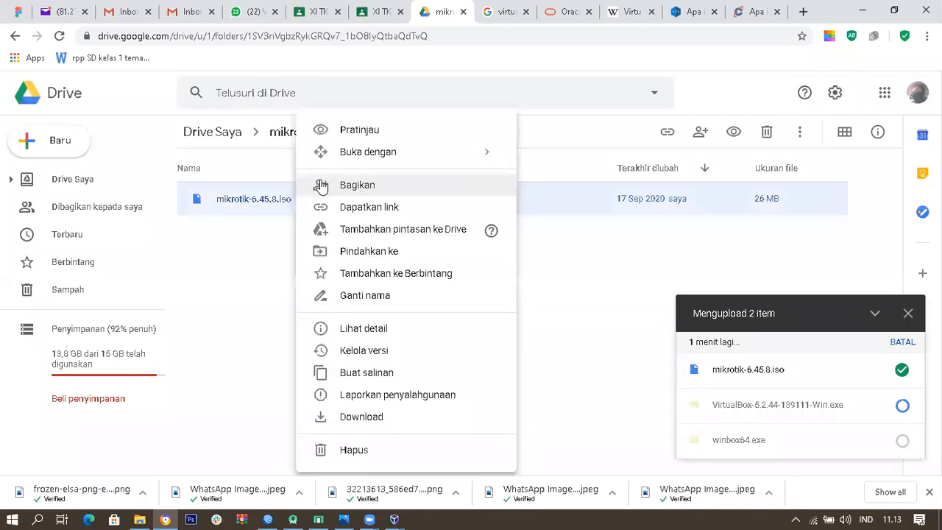
{"action": "left_click", "coordinate": [698, 295]}
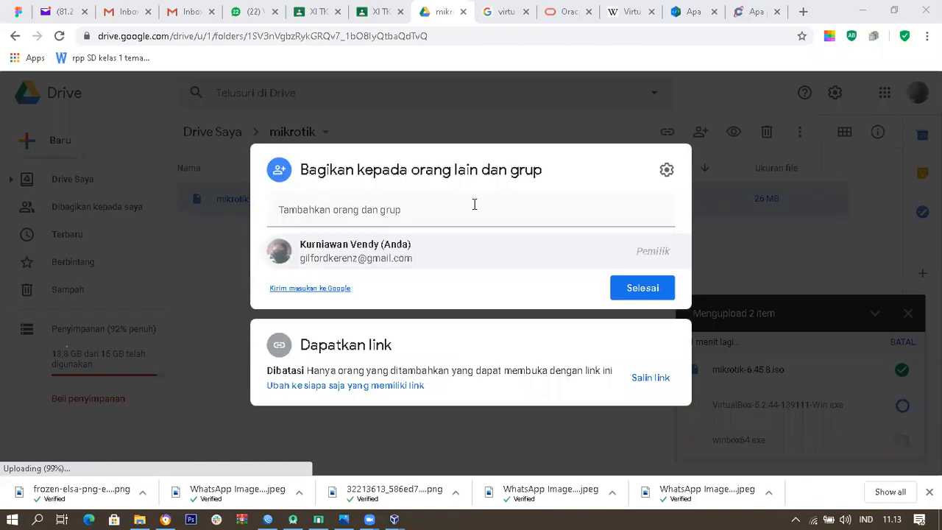
{"action": "left_click", "coordinate": [507, 205]}
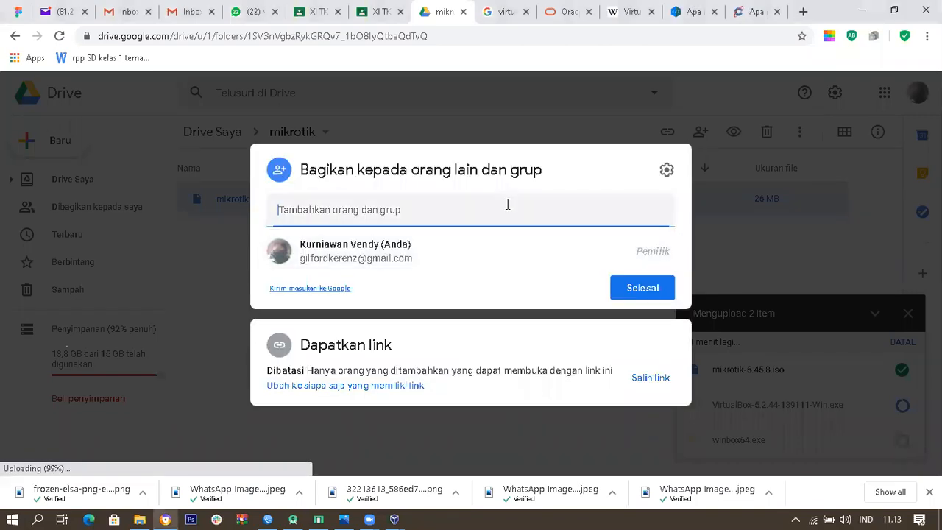
{"action": "left_click", "coordinate": [604, 174]}
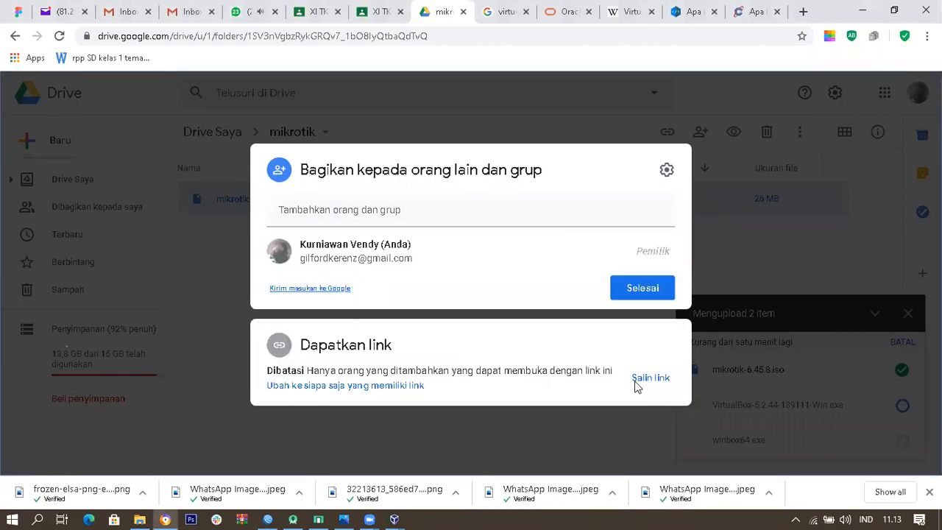
{"action": "left_click", "coordinate": [650, 377]}
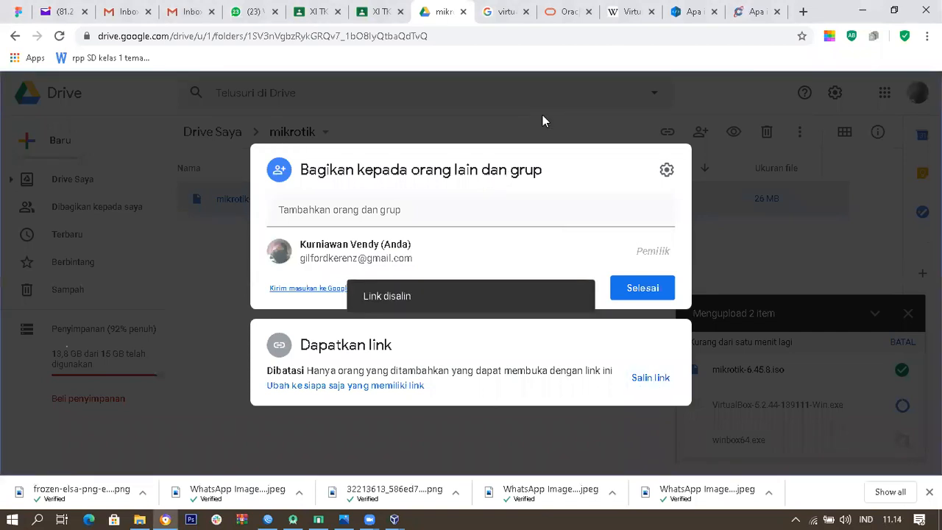
{"action": "key", "text": "Escape"}
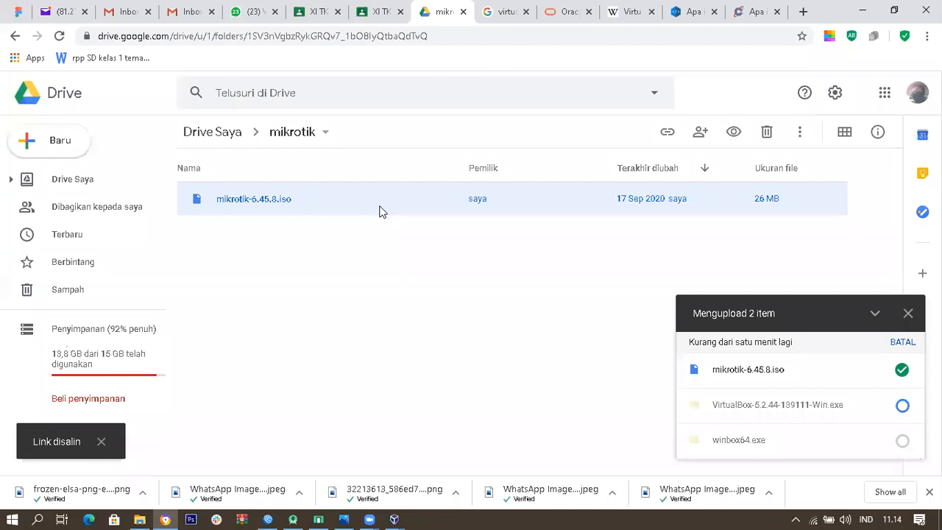
Review the link access options and sharing settings of mikrotik-6.45.8.iso, and close the sharing dialog
{"action": "right_click", "coordinate": [516, 200]}
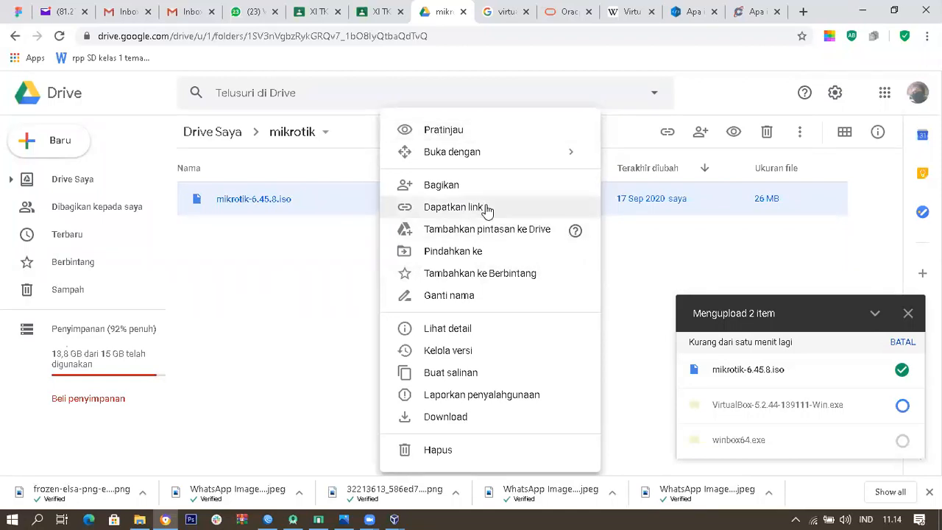
{"action": "left_click", "coordinate": [519, 276]}
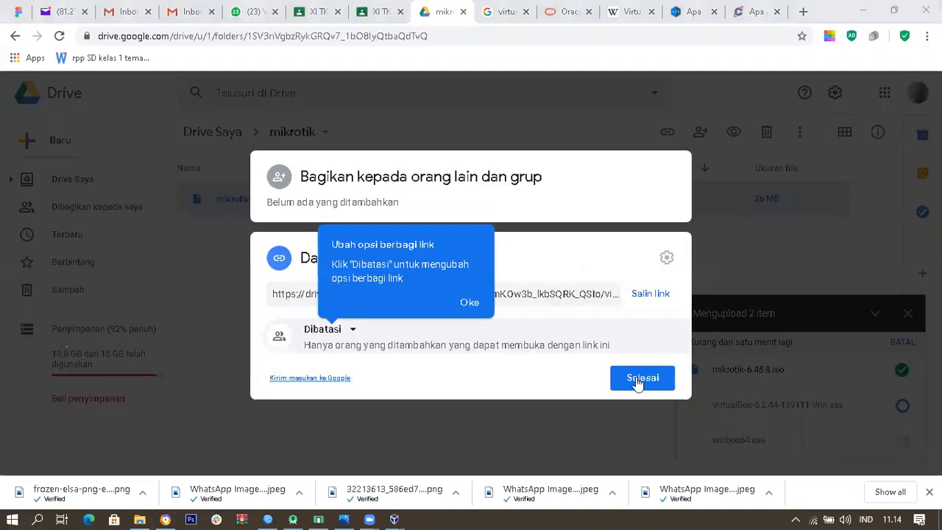
{"action": "left_click", "coordinate": [355, 328]}
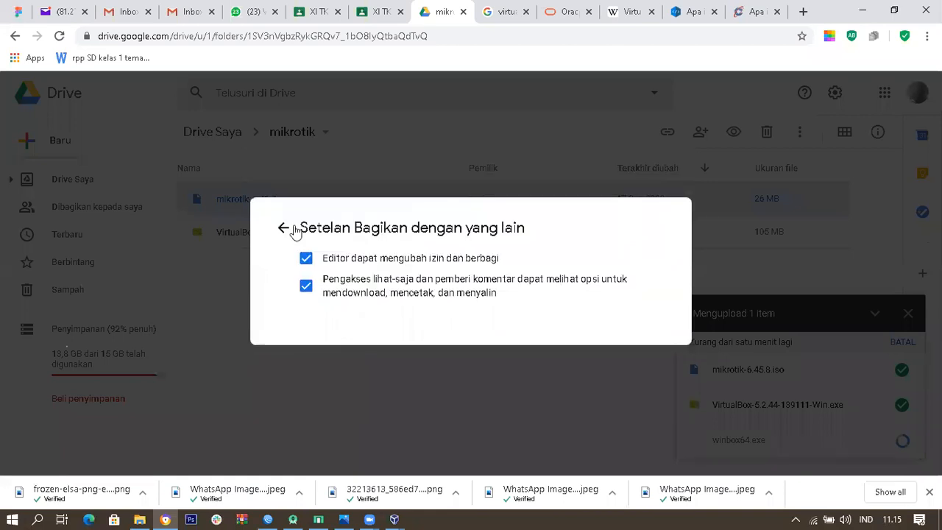
{"action": "left_click", "coordinate": [289, 232]}
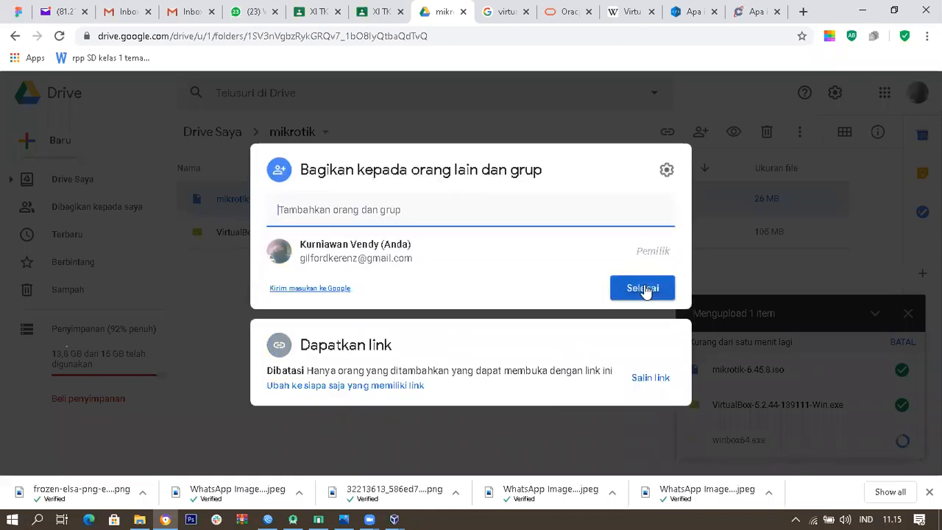
{"action": "left_click", "coordinate": [644, 294]}
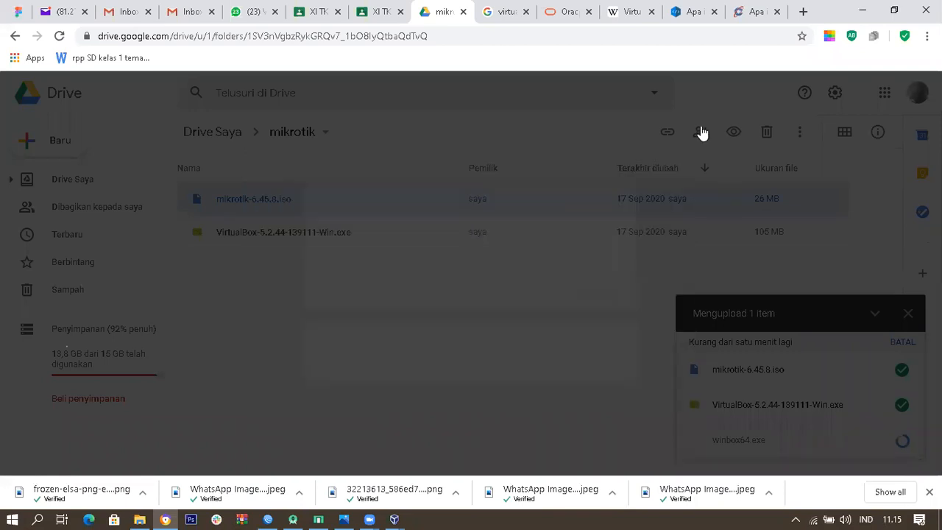
Give anyone with the link view-only access to mikrotik-6.45.8.iso and copy its sharing link
{"action": "left_click", "coordinate": [660, 135]}
{"action": "left_click", "coordinate": [660, 134]}
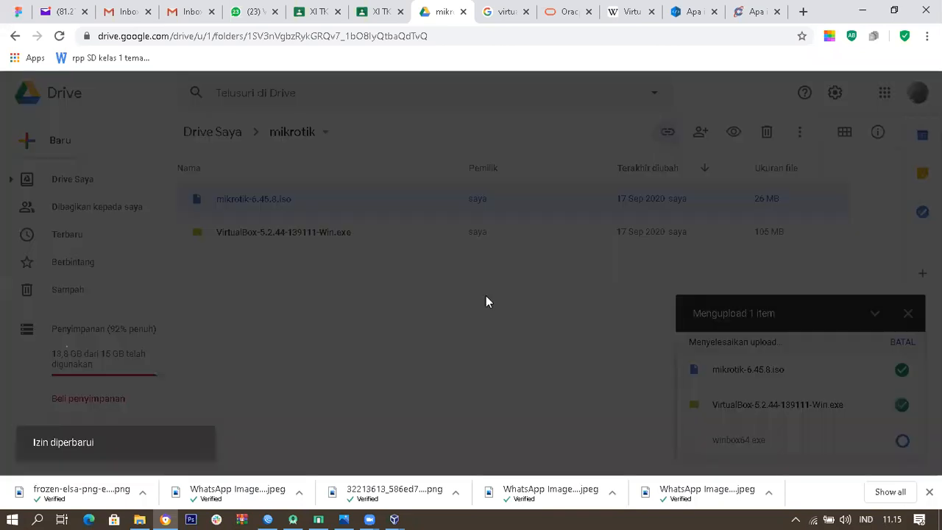
{"action": "left_click", "coordinate": [630, 266]}
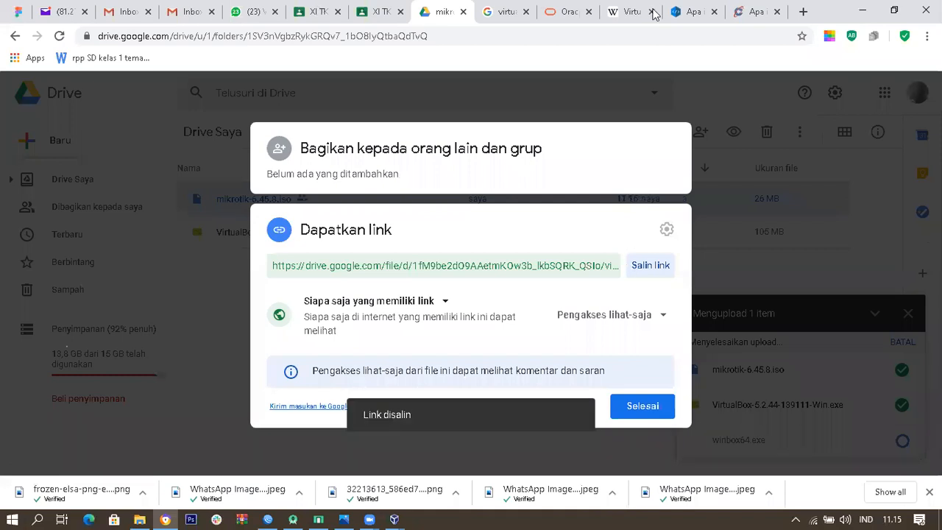
Switch to the XI TKJ class forum in Google Classroom and start an announcement reading "Link Instalasi ISO Mikrotik"
{"action": "left_click", "coordinate": [308, 16]}
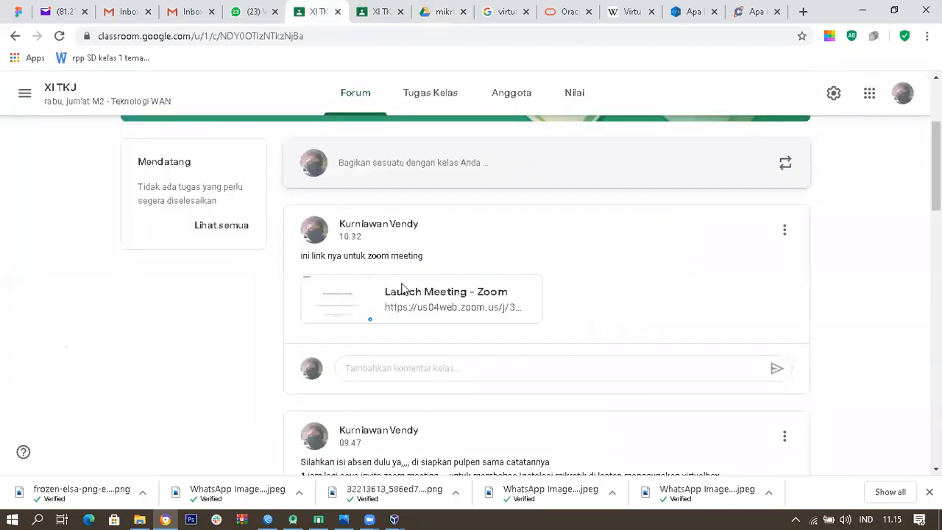
{"action": "scroll", "coordinate": [396, 252], "scroll_direction": "up", "scroll_amount": 1}
{"action": "left_click", "coordinate": [416, 213]}
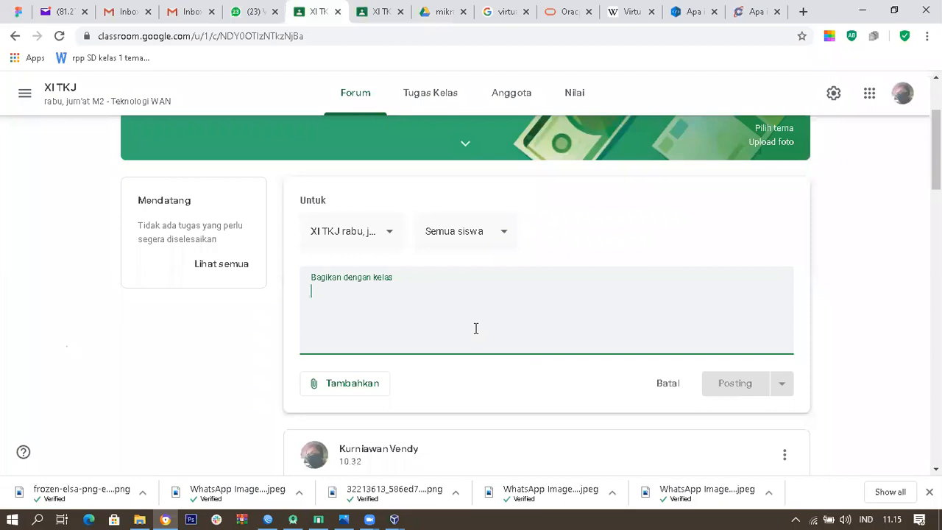
{"action": "type", "text": "Link"}
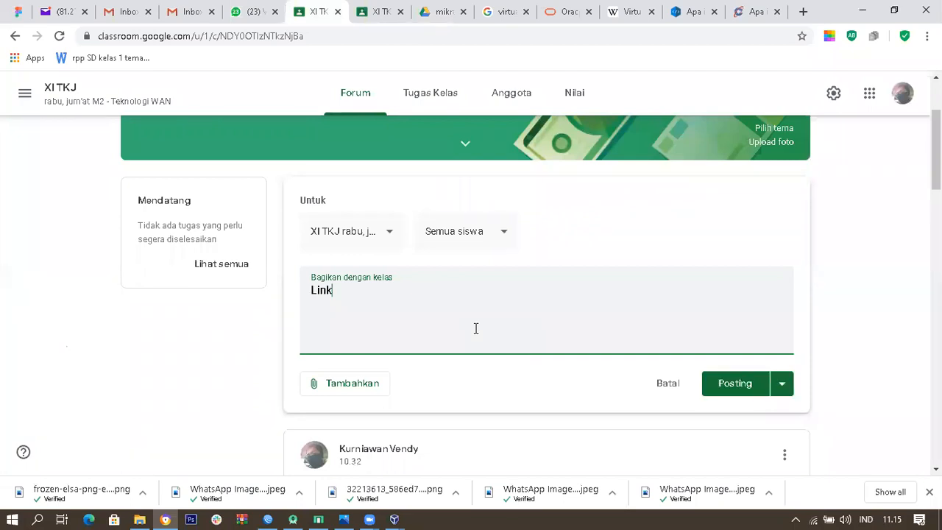
{"action": "type", "text": " M"}
{"action": "type", "text": "irkt"}
{"action": "key", "text": "BackSpace"}
{"action": "key", "text": "BackSpace"}
{"action": "key", "text": "BackSpace"}
{"action": "type", "text": "ko"}
{"action": "key", "text": "BackSpace"}
{"action": "type", "text": "rotikInt"}
{"action": "key", "text": "BackSpace"}
{"action": "type", "text": "stala"}
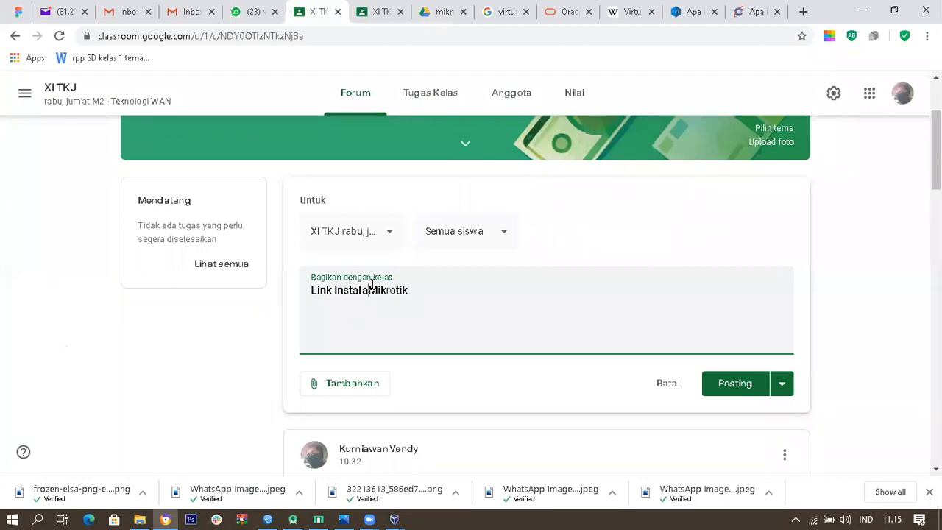
{"action": "type", "text": "si "}
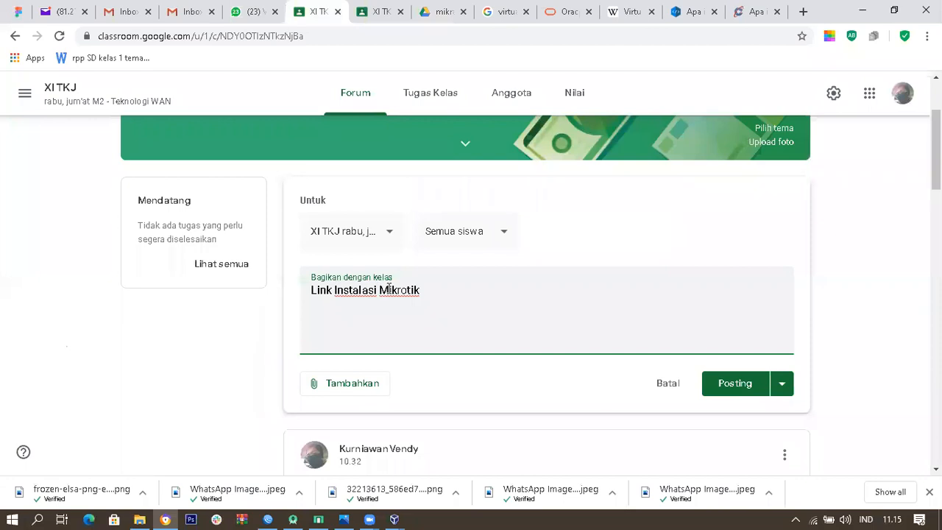
{"action": "type", "text": "ISO"}
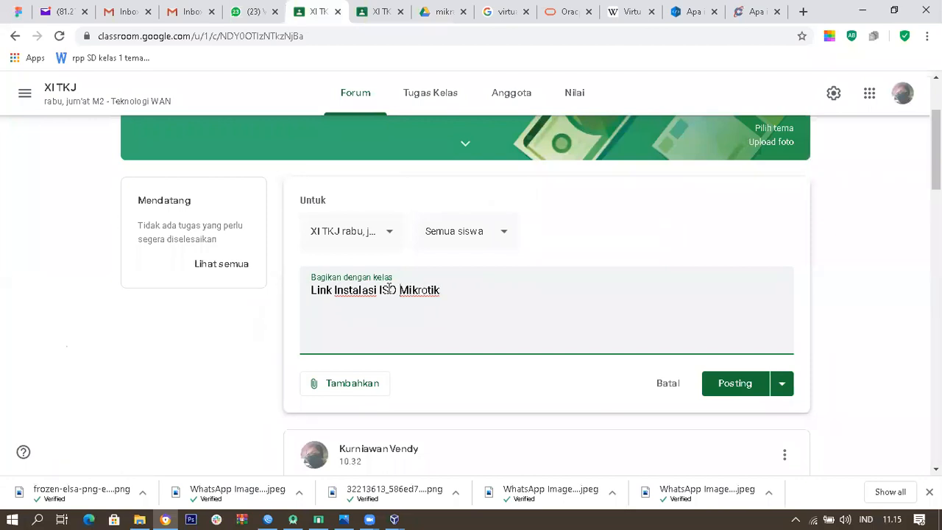
Add the XII TKJ class (rabu, kamis M2) to the announcement's recipients alongside XI TKJ
{"action": "left_click", "coordinate": [390, 236]}
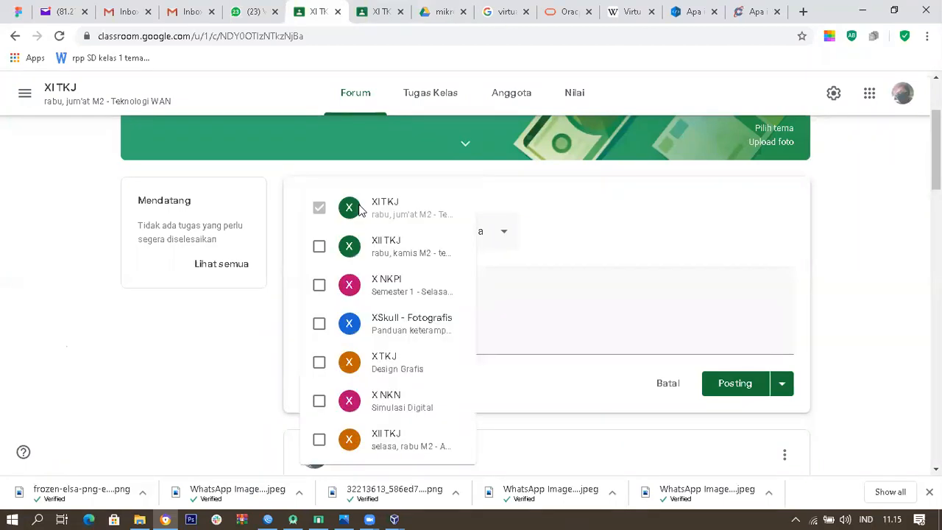
{"action": "left_click", "coordinate": [319, 247]}
{"action": "left_click", "coordinate": [538, 307]}
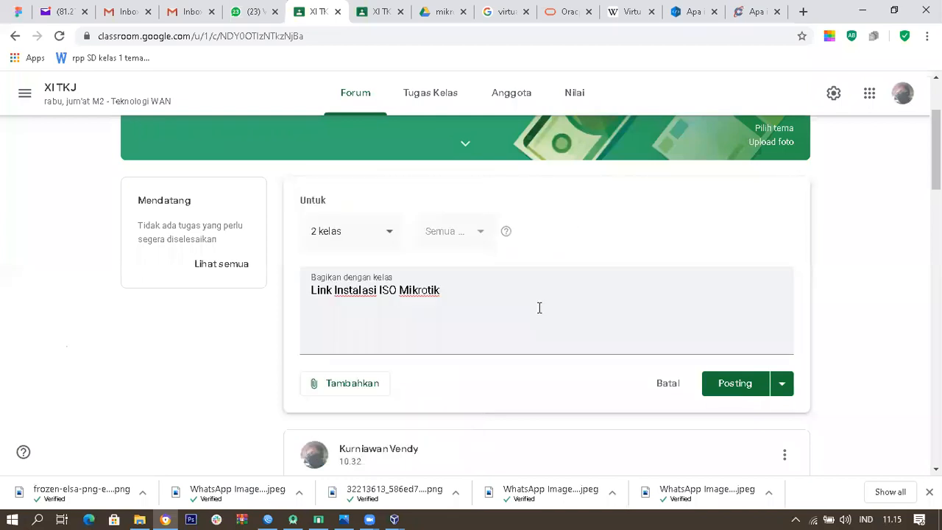
Attach the copied Drive link of mikrotik-6.45.8.iso to the announcement and post it to both classes
{"action": "scroll", "coordinate": [481, 309], "scroll_direction": "down", "scroll_amount": 2}
{"action": "left_click", "coordinate": [341, 249]}
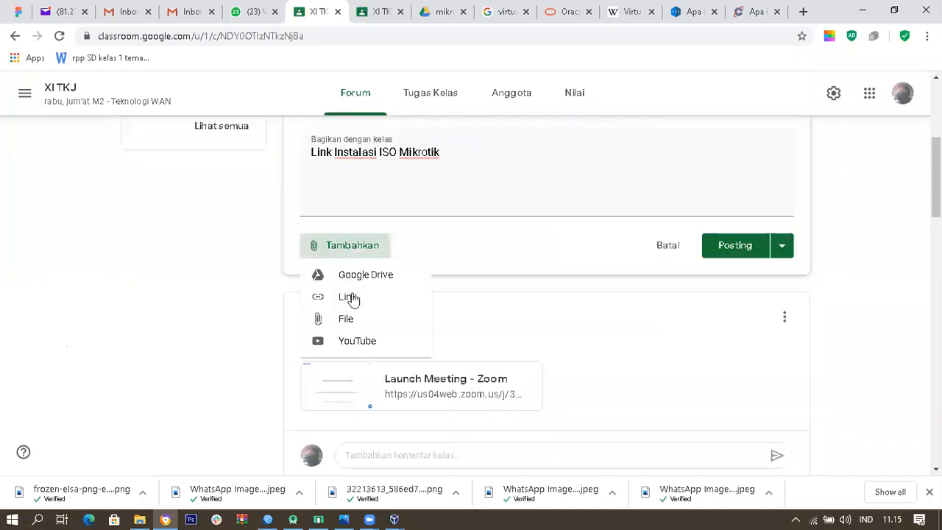
{"action": "key", "text": "Return"}
{"action": "key", "text": "ctrl+v"}
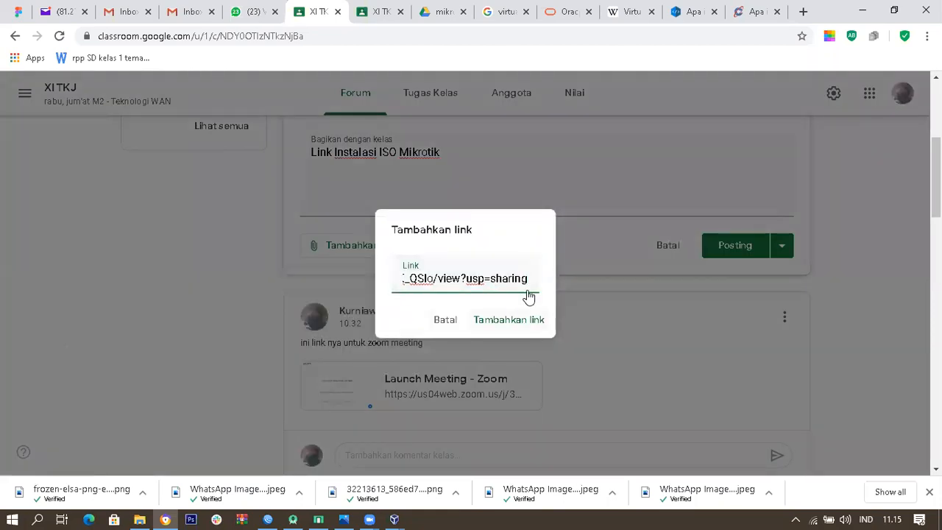
{"action": "key", "text": "Return"}
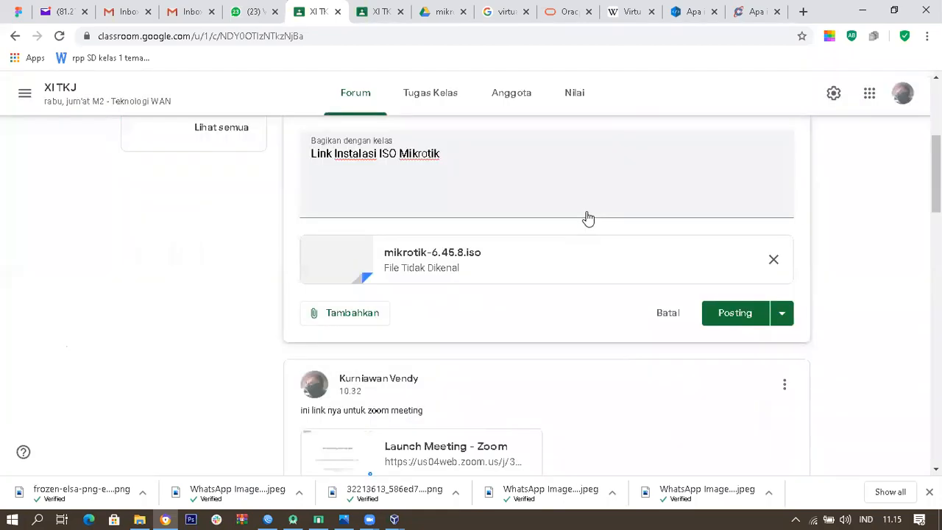
{"action": "scroll", "coordinate": [591, 218], "scroll_direction": "up", "scroll_amount": 1}
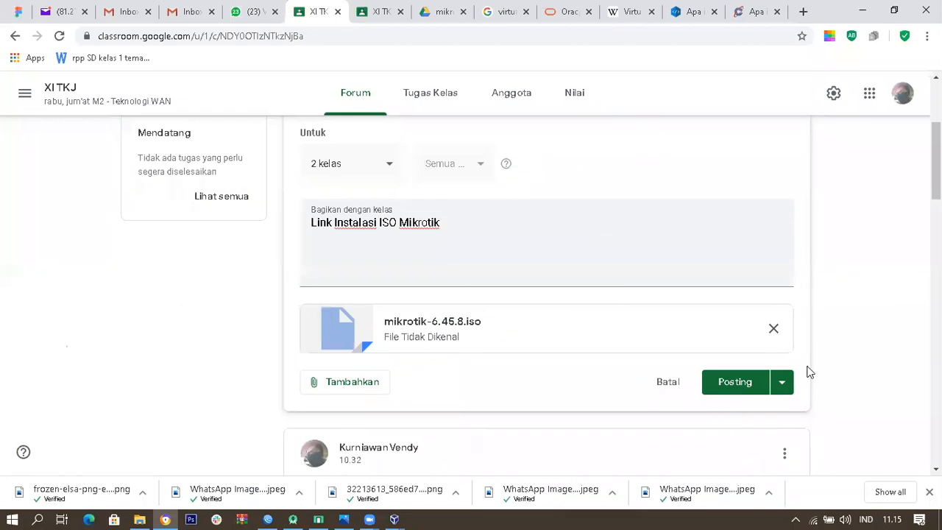
{"action": "left_click", "coordinate": [741, 384]}
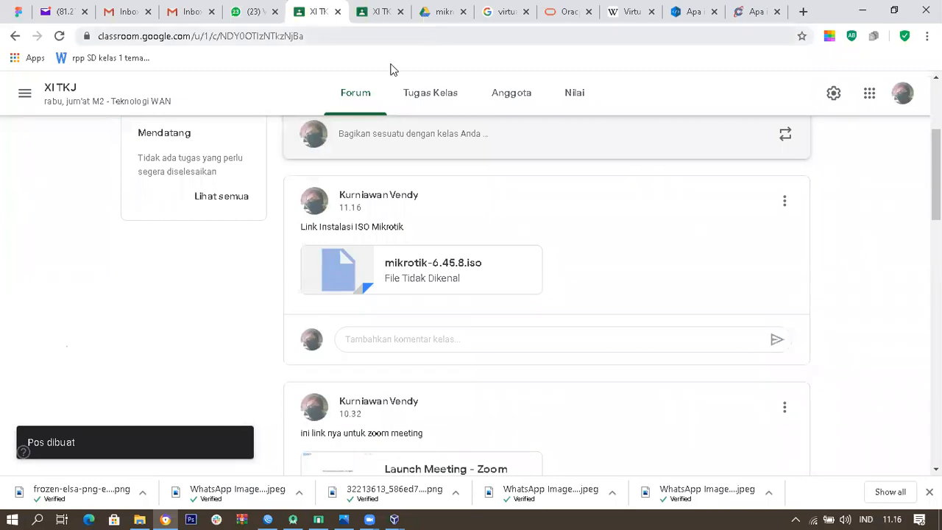
Go to the XII TKJ class forum and check the "Link Instalasi ISO Mikrotik" post and its attachment
{"action": "left_click", "coordinate": [368, 11]}
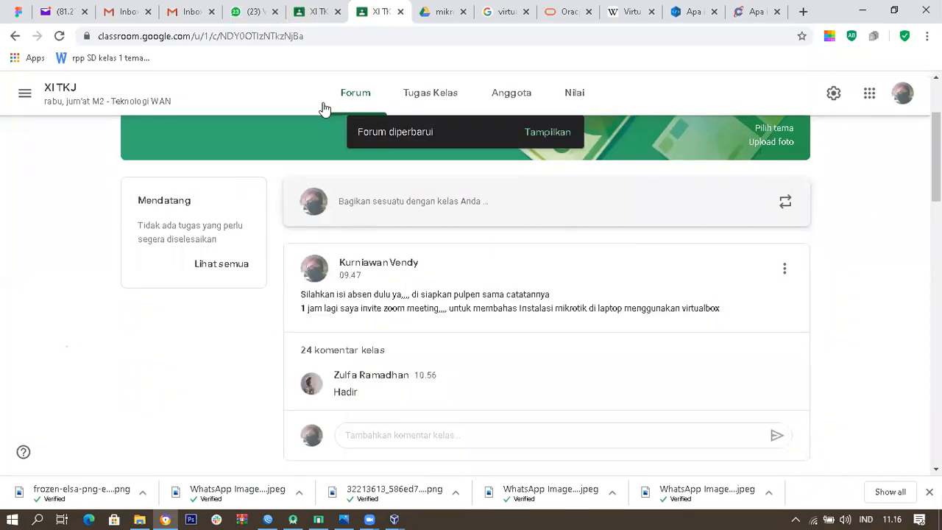
{"action": "scroll", "coordinate": [322, 110], "scroll_direction": "up", "scroll_amount": 2}
{"action": "left_click", "coordinate": [26, 94]}
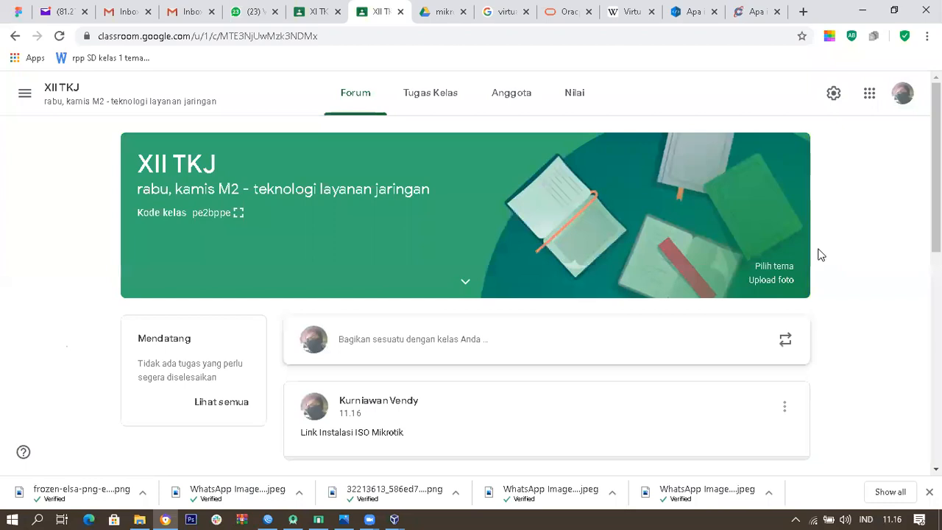
{"action": "scroll", "coordinate": [829, 246], "scroll_direction": "down", "scroll_amount": 3}
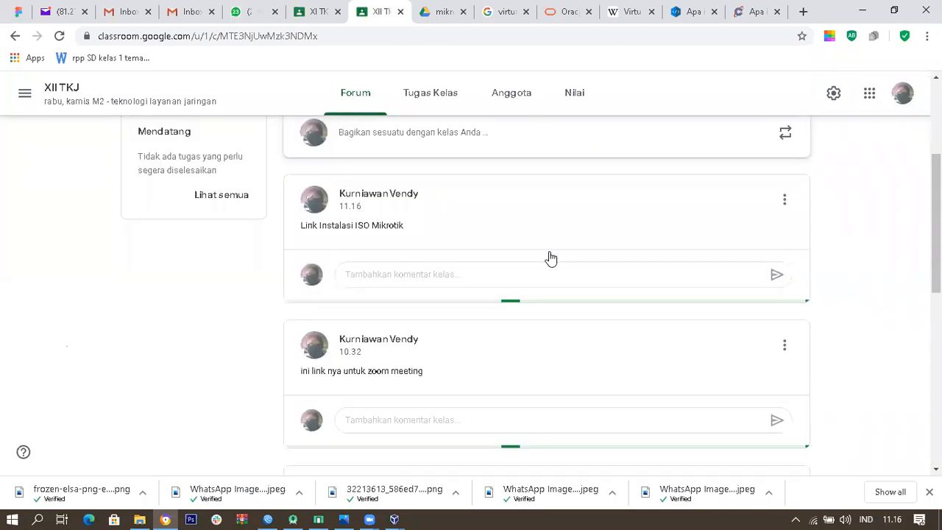
{"action": "left_click", "coordinate": [318, 9]}
{"action": "left_click", "coordinate": [380, 7]}
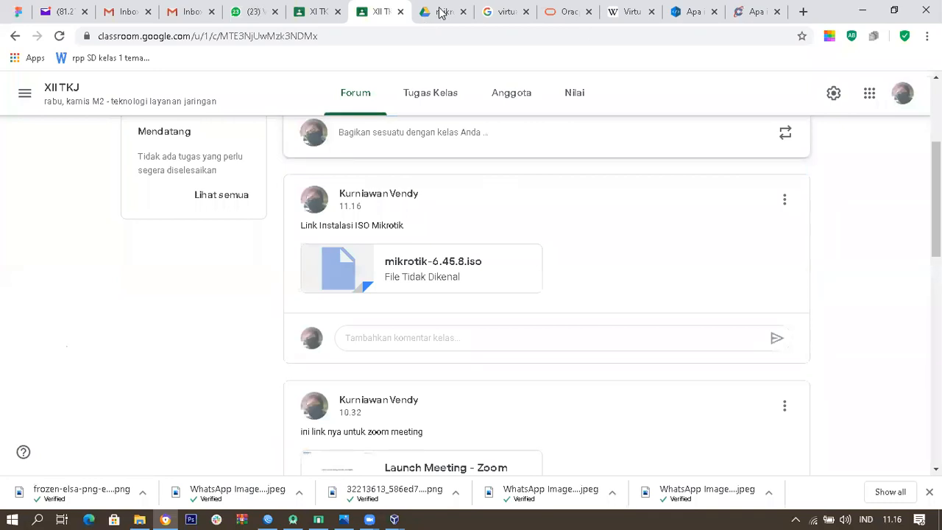
Switch to Google Drive, close the sharing dialog of mikrotik-6.45.8.iso and return to Drive Saya
{"action": "left_click", "coordinate": [567, 12]}
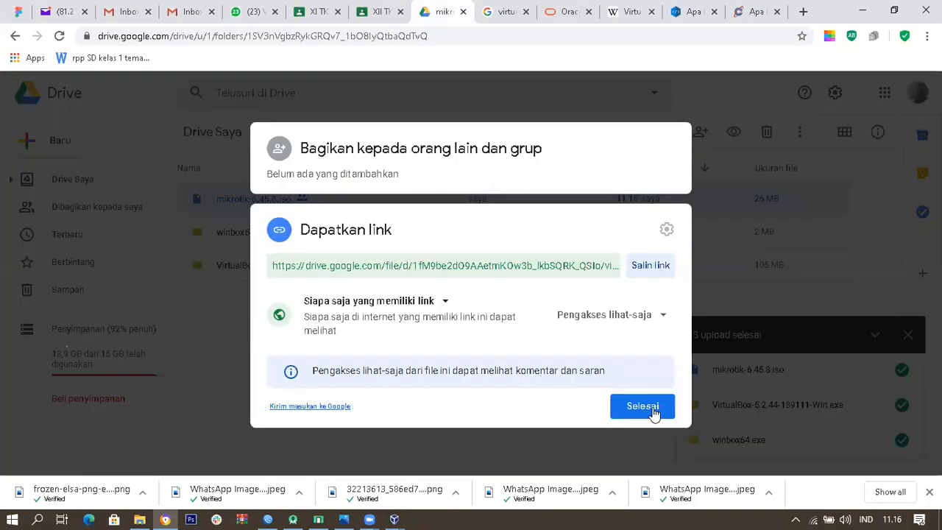
{"action": "left_click", "coordinate": [642, 406]}
{"action": "left_click", "coordinate": [557, 155]}
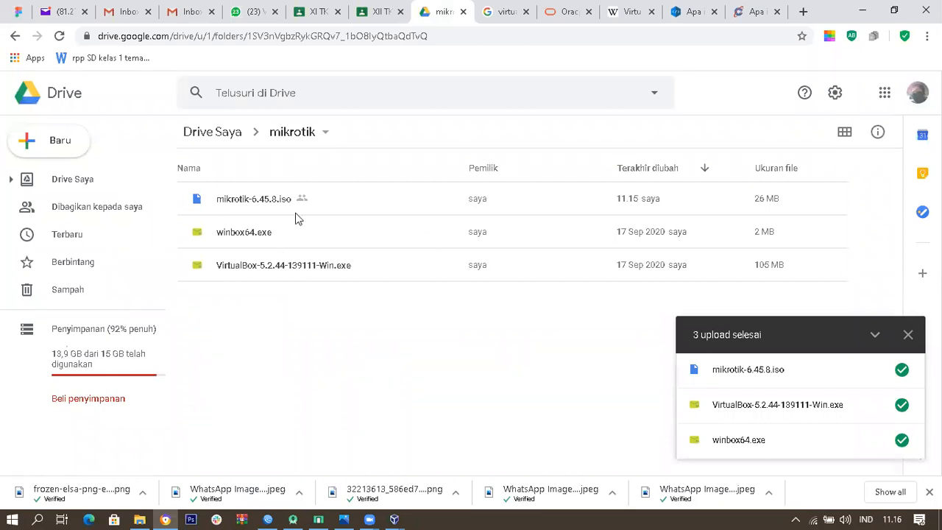
{"action": "left_click", "coordinate": [235, 141]}
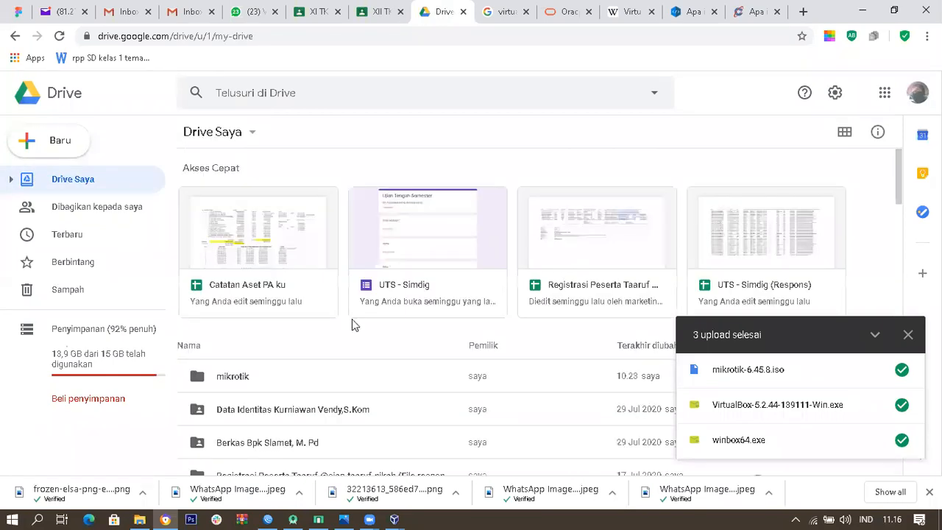
Review the people and link sharing options of the mikrotik folder, and close its sharing dialog
{"action": "scroll", "coordinate": [353, 324], "scroll_direction": "down", "scroll_amount": 3}
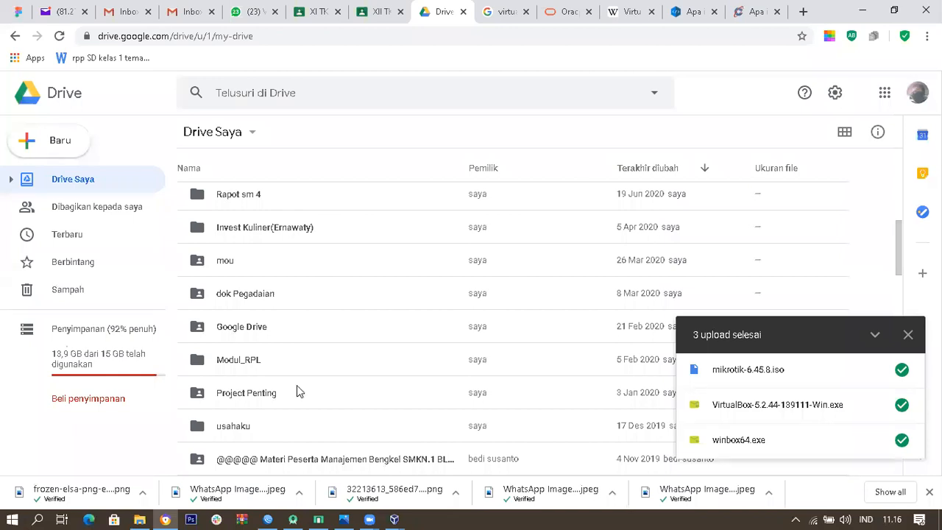
{"action": "scroll", "coordinate": [296, 385], "scroll_direction": "up", "scroll_amount": 5}
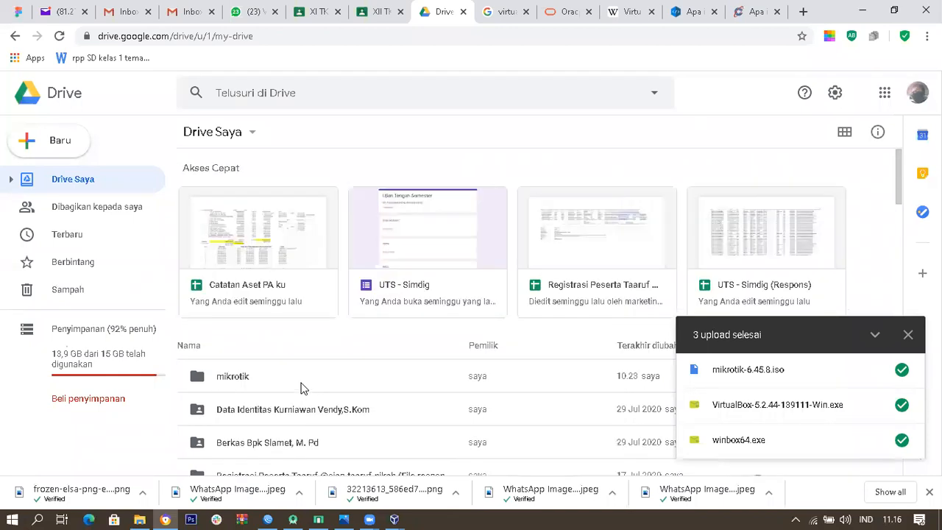
{"action": "right_click", "coordinate": [263, 377]}
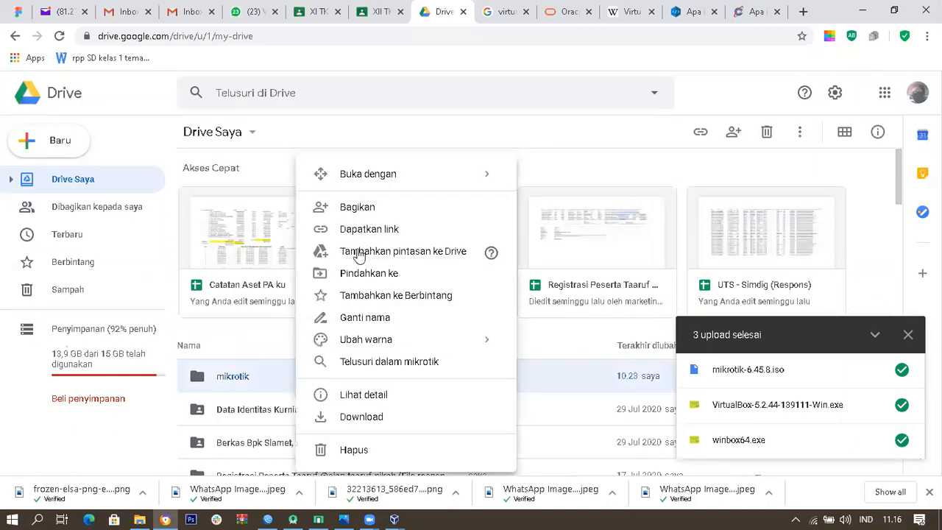
{"action": "left_click", "coordinate": [391, 205]}
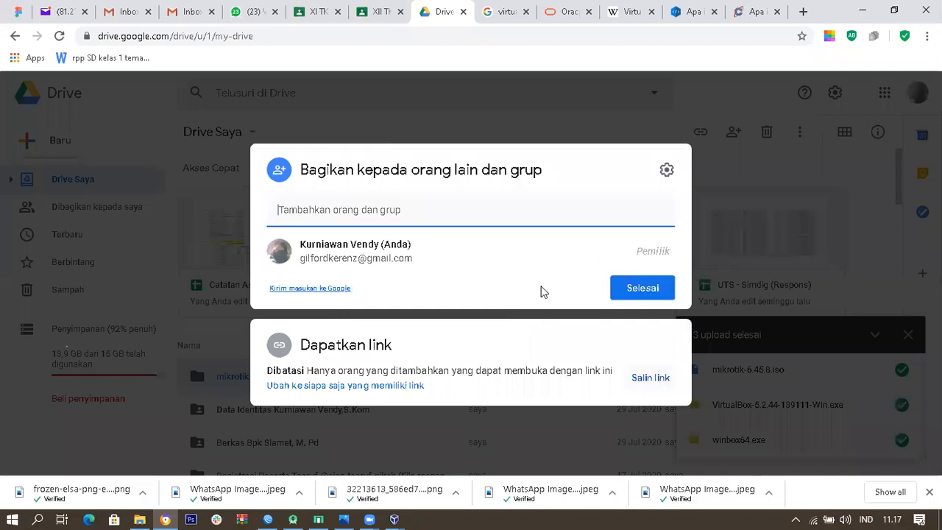
{"action": "left_click", "coordinate": [486, 323]}
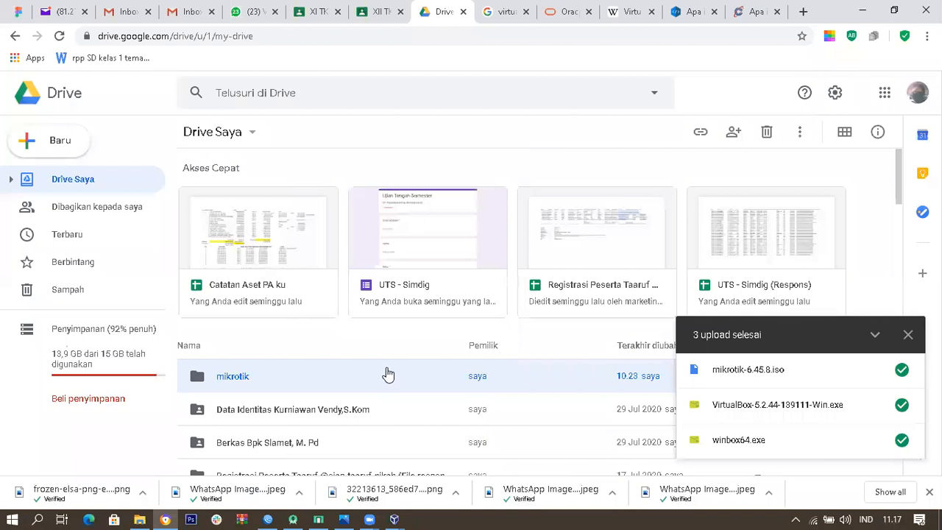
Set the mikrotik folder's link access to anyone with the link (Siapa saja yang memiliki link) as view-only, and close the dialog
{"action": "left_click", "coordinate": [795, 240]}
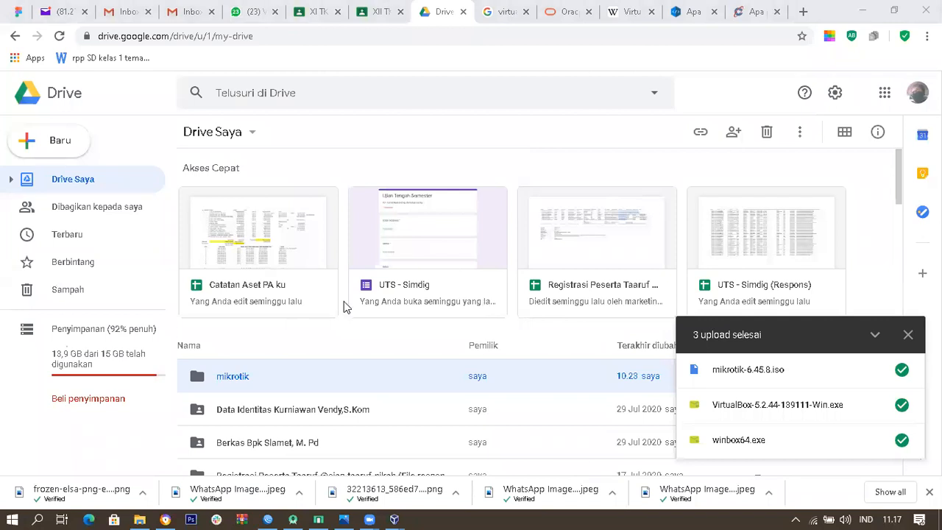
{"action": "scroll", "coordinate": [251, 316], "scroll_direction": "down", "scroll_amount": 1}
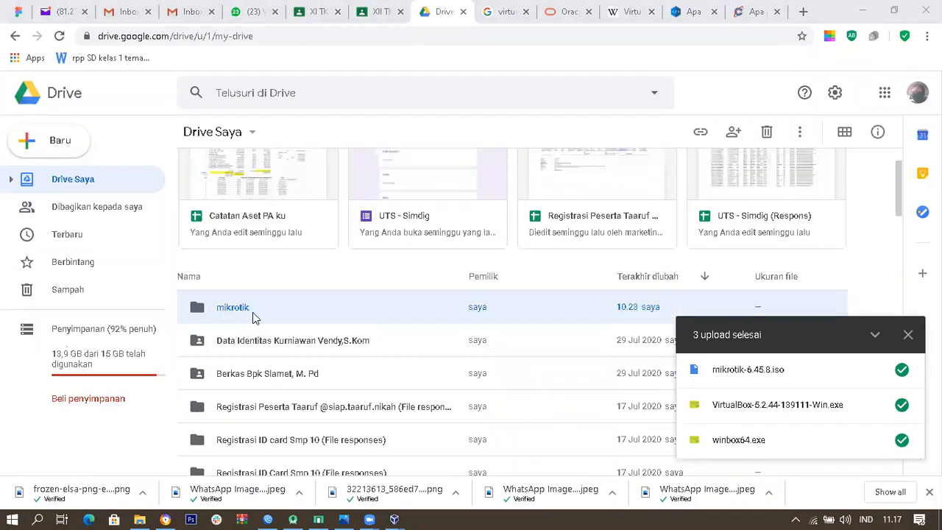
{"action": "right_click", "coordinate": [337, 293]}
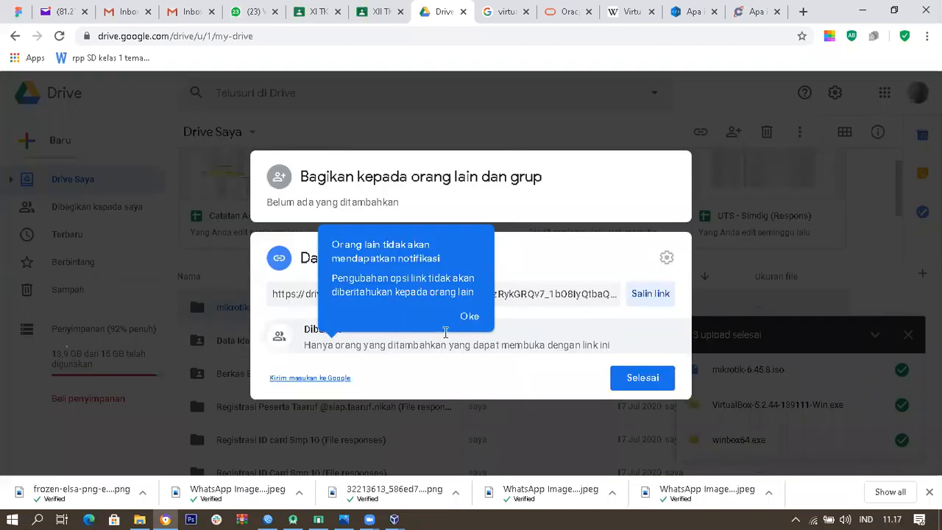
{"action": "left_click", "coordinate": [357, 339]}
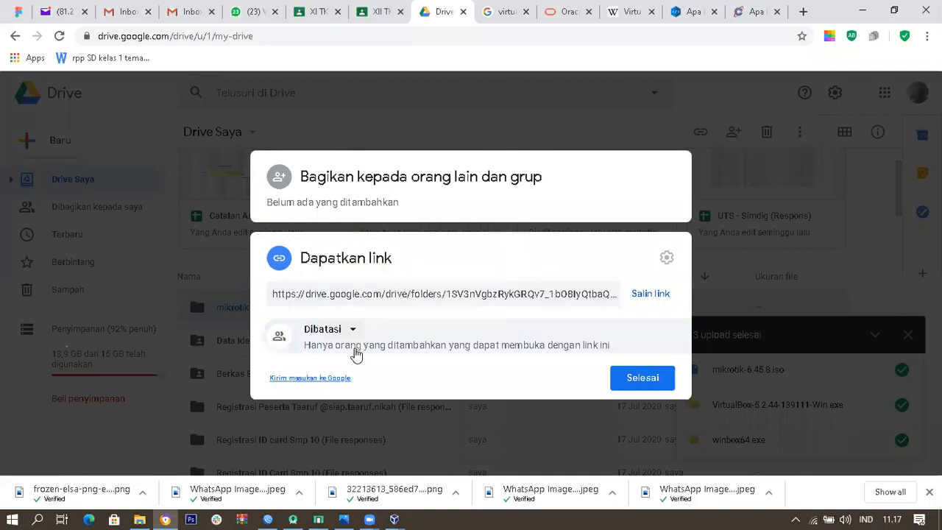
{"action": "left_click", "coordinate": [356, 355]}
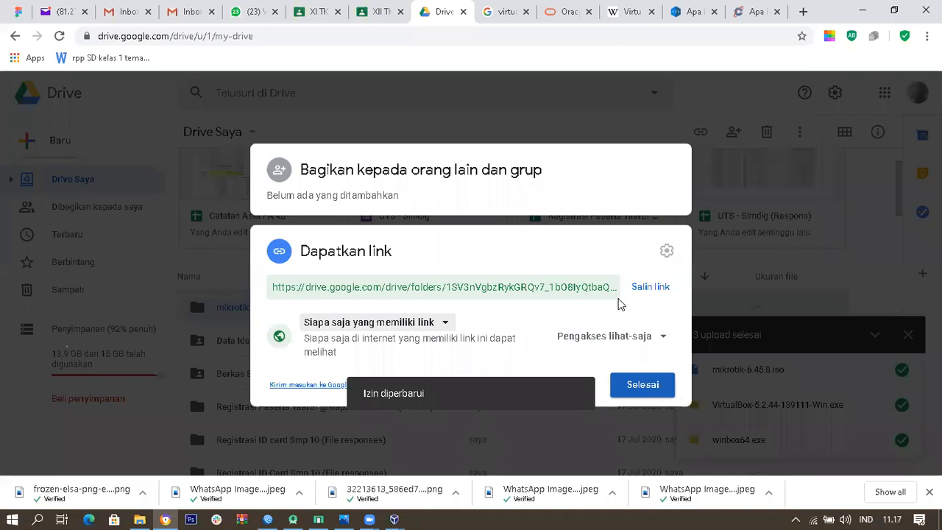
{"action": "key", "text": "Escape"}
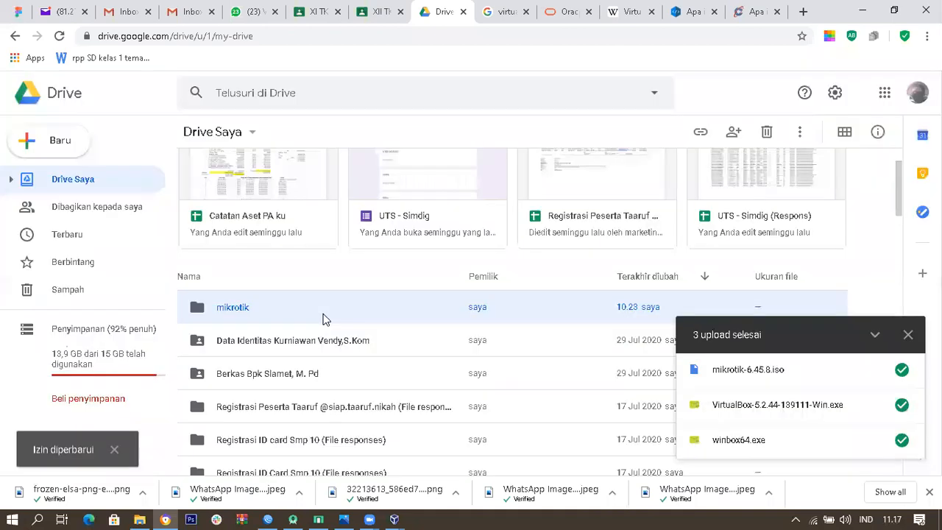
Get the sharing link of the mikrotik folder and switch back to the XI TKJ class forum in Google Classroom
{"action": "right_click", "coordinate": [385, 311]}
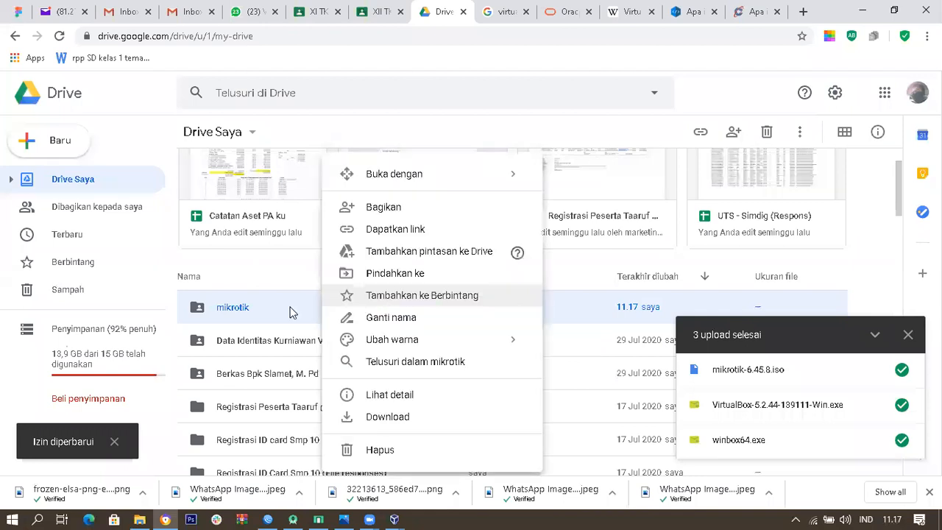
{"action": "right_click", "coordinate": [371, 289]}
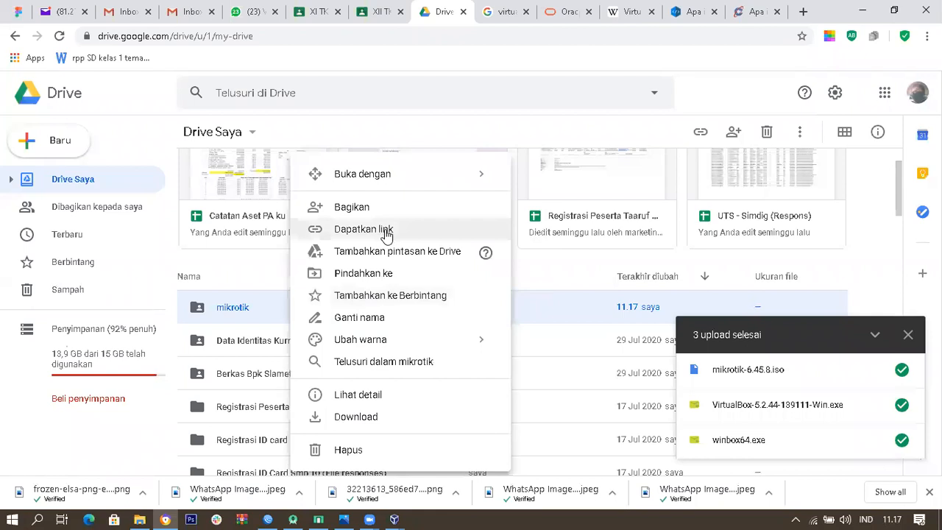
{"action": "left_click", "coordinate": [386, 234]}
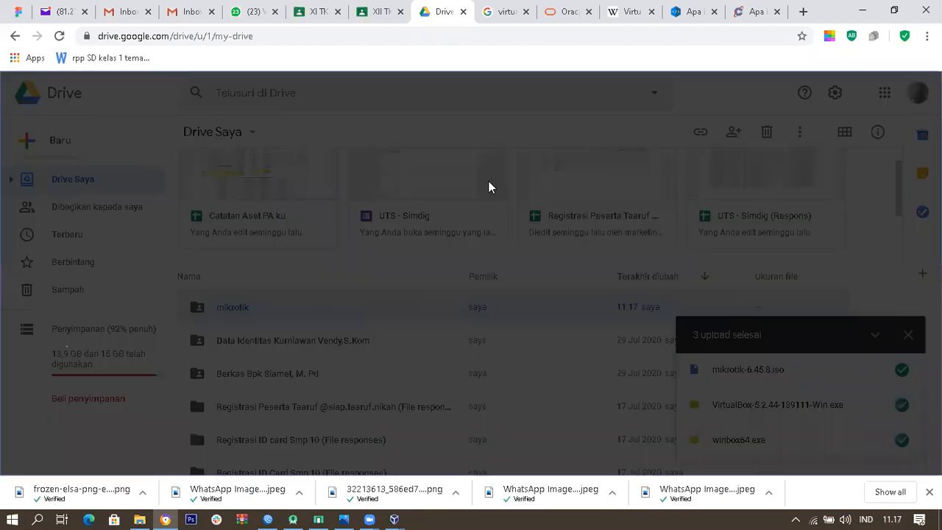
{"action": "left_click", "coordinate": [321, 9]}
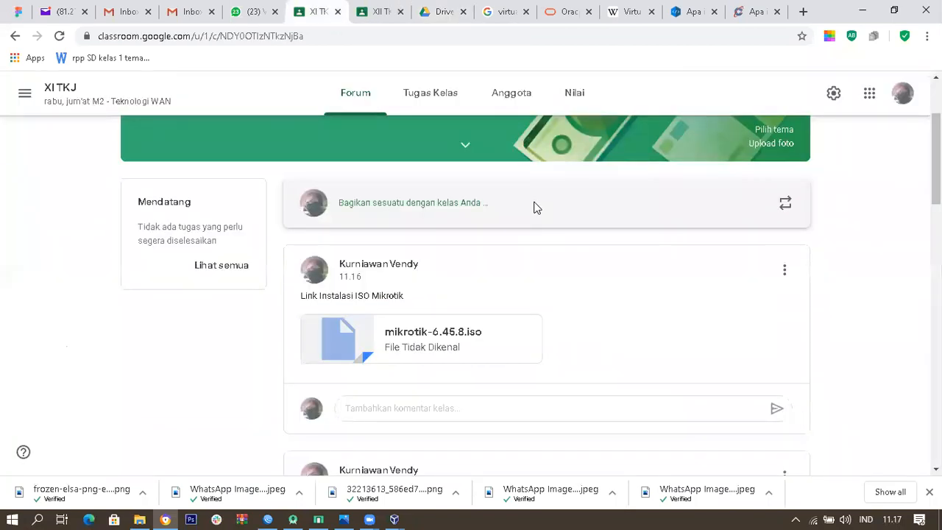
Start a class announcement reading "Full Access to Instalation Mikrotik" and address it to the XII TKJ (rabu, kamis M2) class as well as XI TKJ
{"action": "left_click", "coordinate": [535, 207]}
{"action": "type", "text": "Fu"}
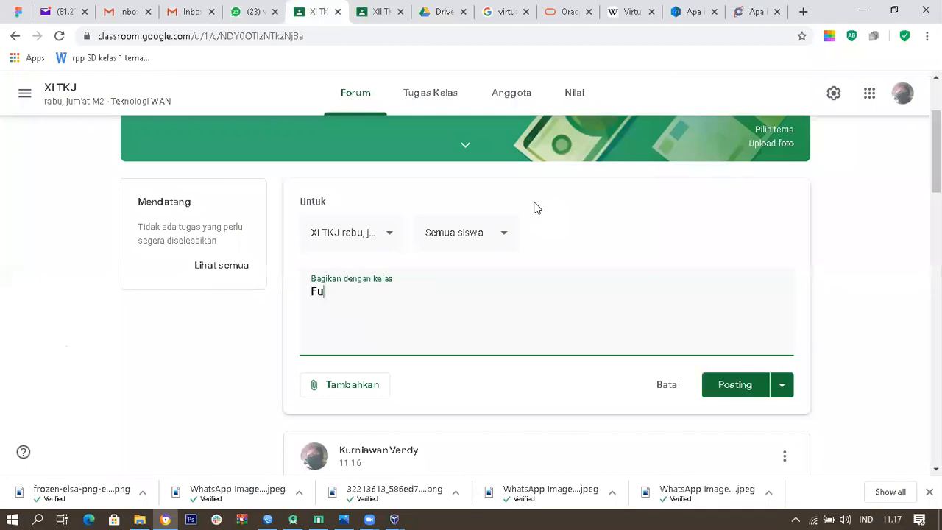
{"action": "type", "text": "ll Access to Ints"}
{"action": "key", "text": "BackSpace"}
{"action": "key", "text": "BackSpace"}
{"action": "type", "text": "stalation Mikrotik"}
{"action": "left_click", "coordinate": [377, 234]}
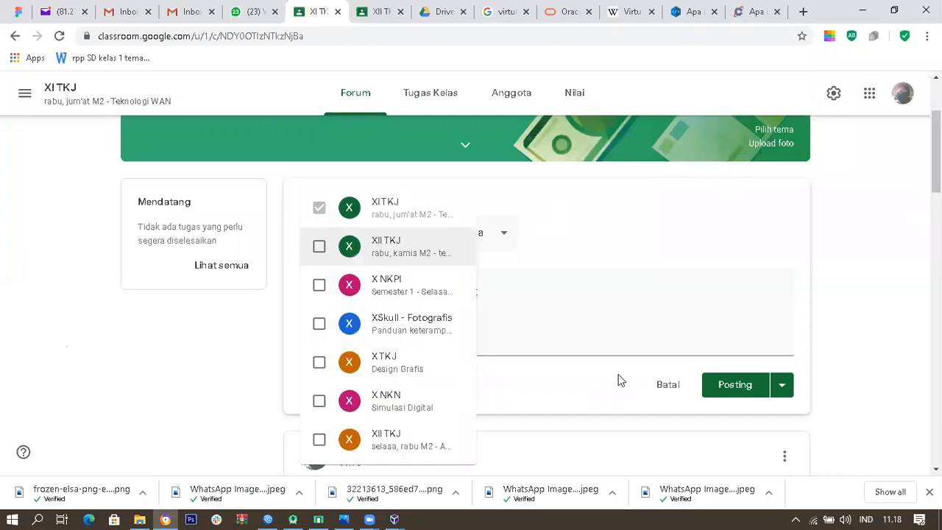
{"action": "left_click", "coordinate": [319, 246]}
Attach the copied mikrotik folder link to the announcement and post it to both classes
{"action": "left_click", "coordinate": [354, 389]}
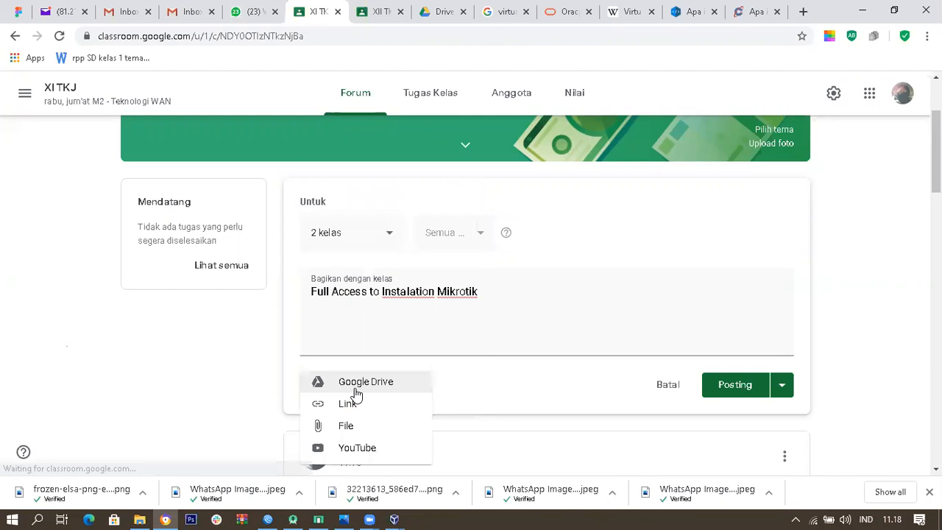
{"action": "scroll", "coordinate": [363, 343], "scroll_direction": "down", "scroll_amount": 1}
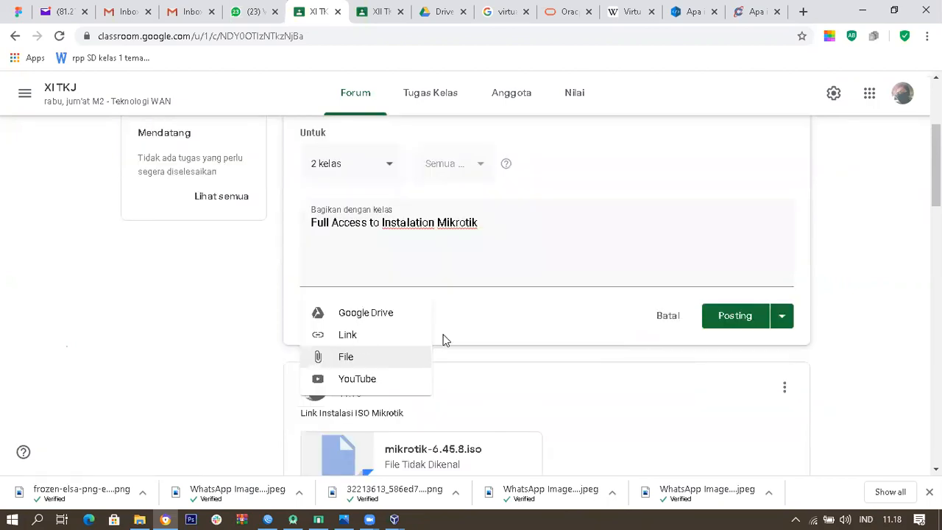
{"action": "left_click", "coordinate": [361, 335]}
{"action": "key", "text": "ctrl+v"}
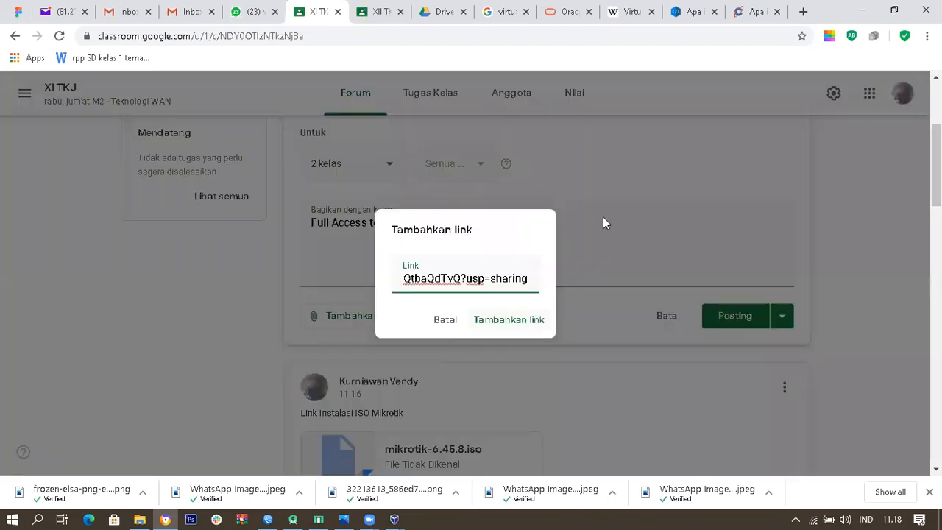
{"action": "key", "text": "Return"}
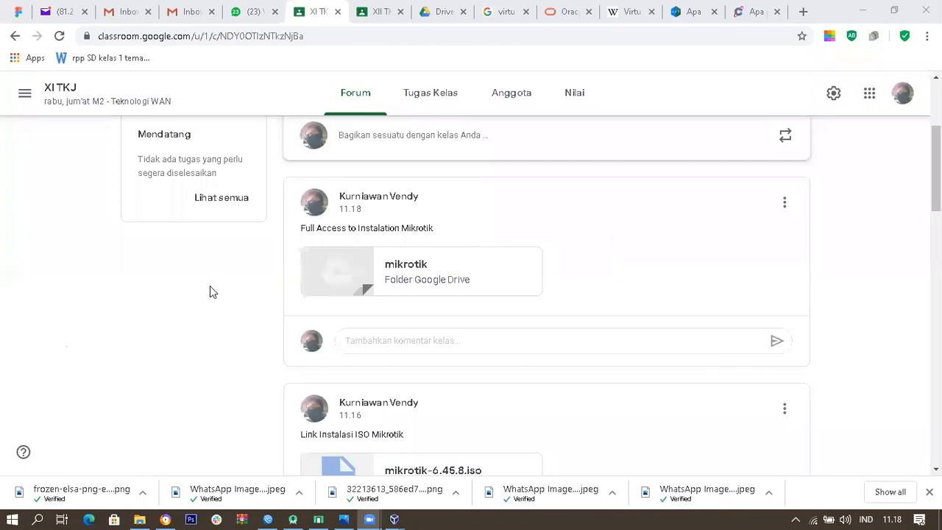
{"action": "left_click", "coordinate": [516, 302]}
{"action": "scroll", "coordinate": [664, 314], "scroll_direction": "up", "scroll_amount": 3}
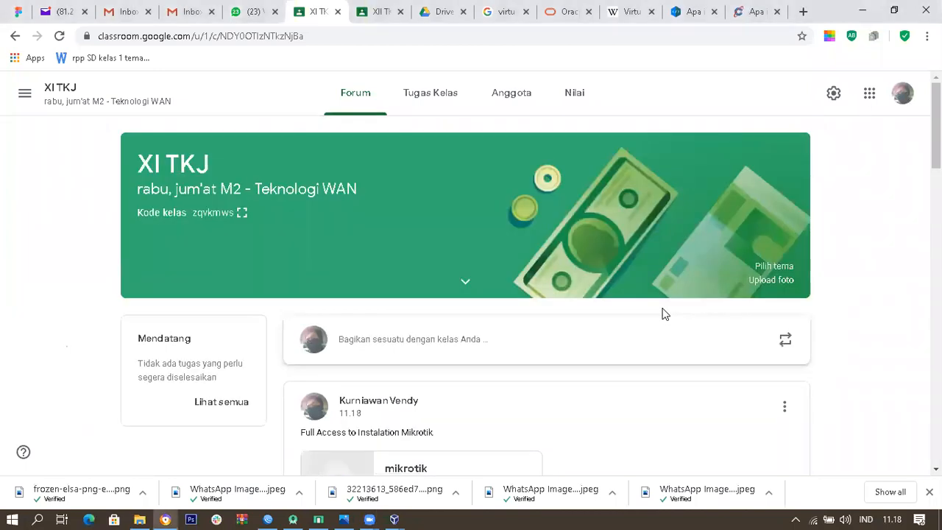
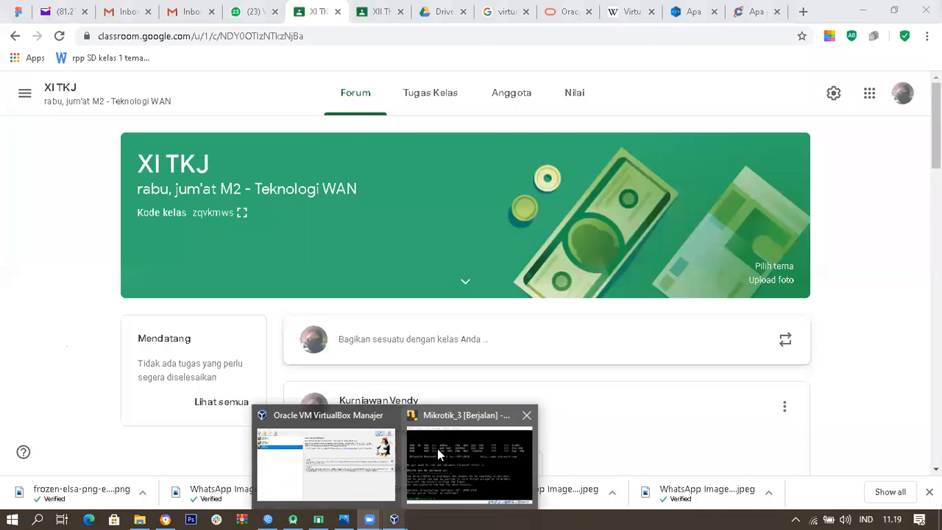
Look at the running Mikrotik_3 virtual machine console and return to the Google Classroom page
{"action": "left_click", "coordinate": [438, 452]}
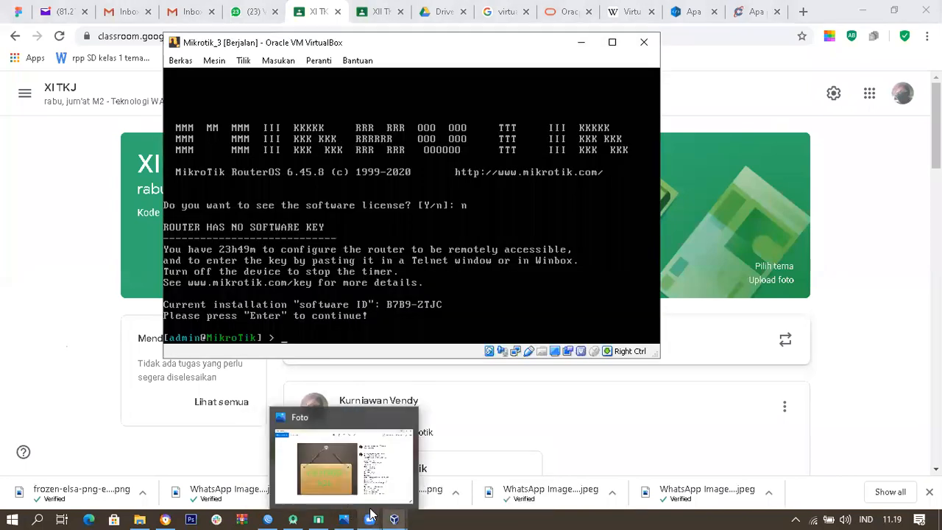
{"action": "left_click", "coordinate": [713, 96]}
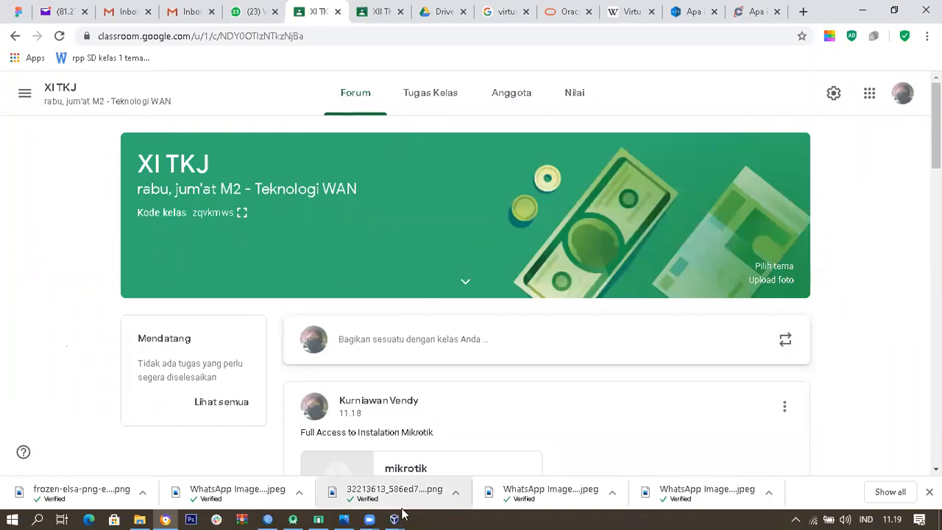
{"action": "mouse_move", "coordinate": [394, 519]}
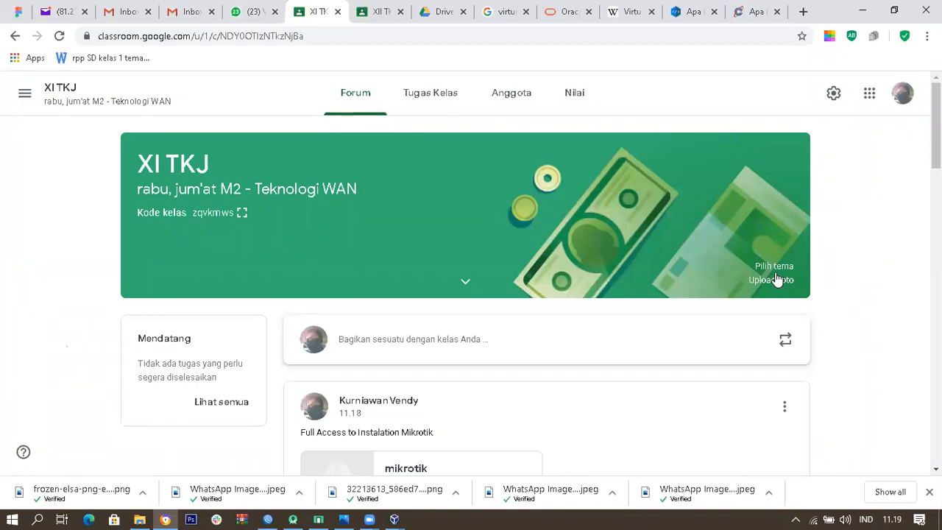
Switch to Google Drive, open the mikrotik folder to show its installer files, and collapse the upload status list
{"action": "left_click", "coordinate": [442, 11]}
{"action": "left_click", "coordinate": [639, 384]}
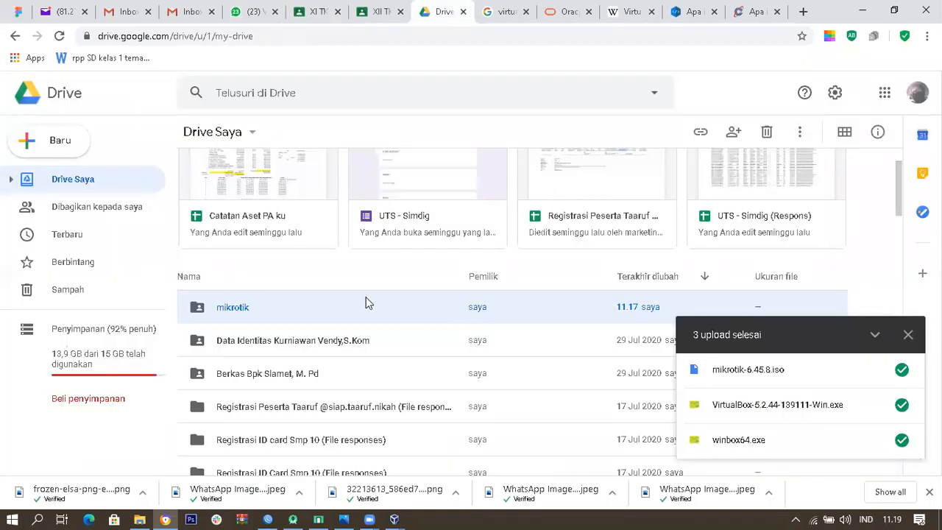
{"action": "double_click", "coordinate": [490, 302]}
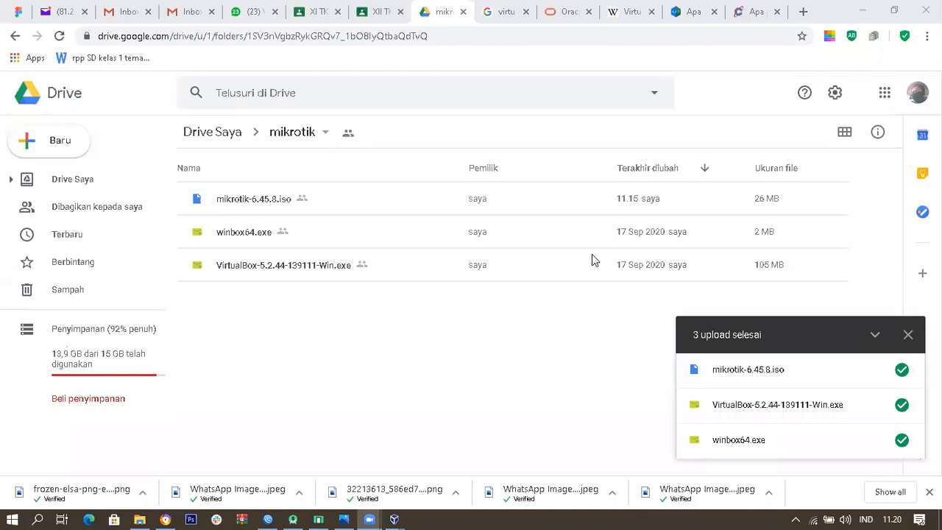
{"action": "left_click", "coordinate": [671, 311]}
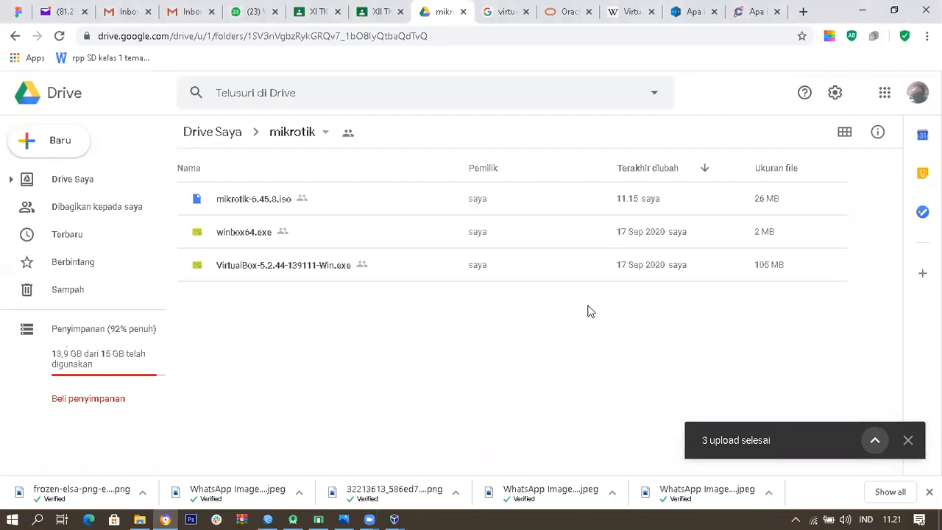
{"action": "left_click", "coordinate": [52, 7]}
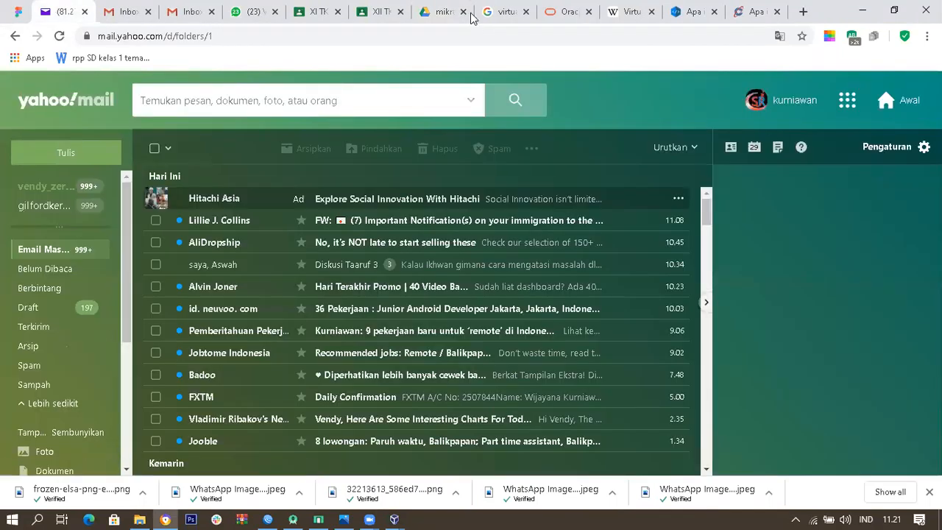
{"action": "left_click", "coordinate": [444, 11]}
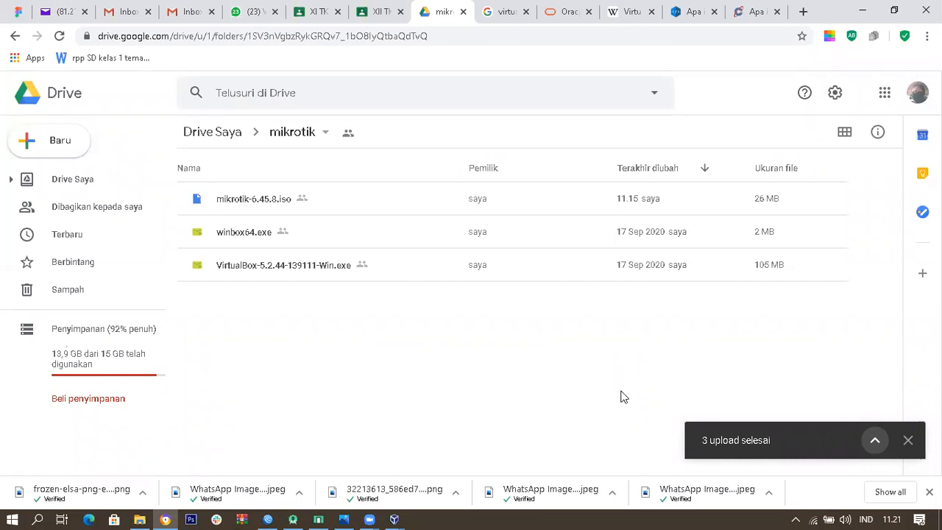
Check the Mikrotik_3 virtual machine window, switch to the WinBox session and open a new terminal, moving it higher in the workspace
{"action": "mouse_move", "coordinate": [394, 520]}
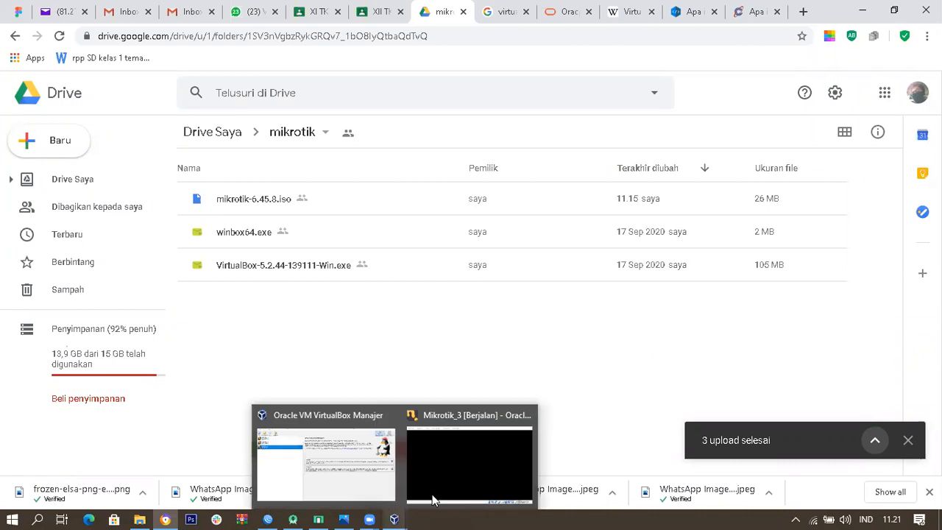
{"action": "left_click", "coordinate": [492, 461]}
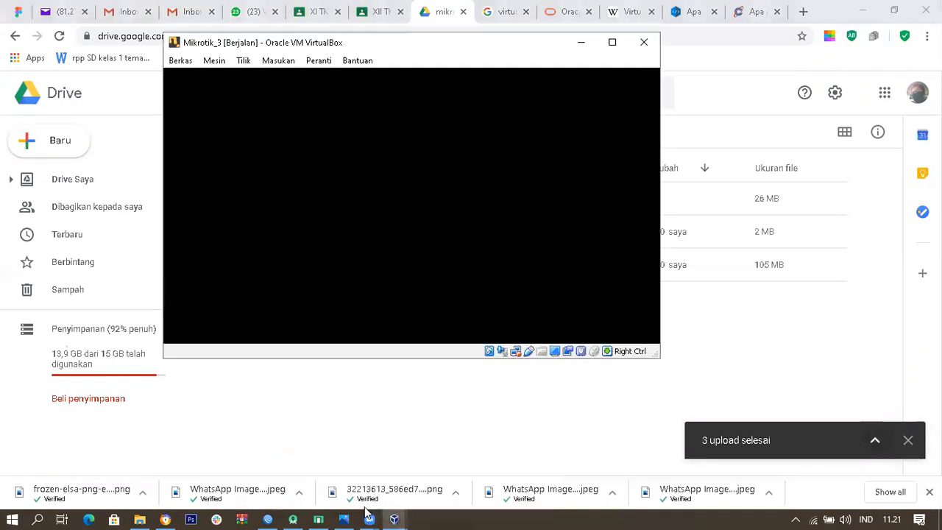
{"action": "left_click", "coordinate": [273, 517]}
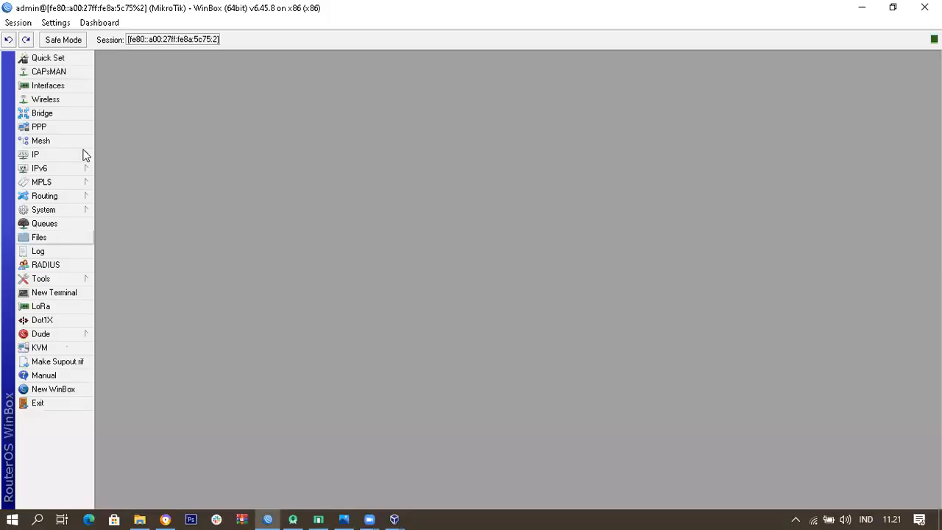
{"action": "left_click", "coordinate": [77, 294]}
{"action": "left_click_drag", "start_coordinate": [600, 147], "coordinate": [578, 67]}
Test the router's internet connection by running ping google.com in the terminal
{"action": "type", "text": "ping"}
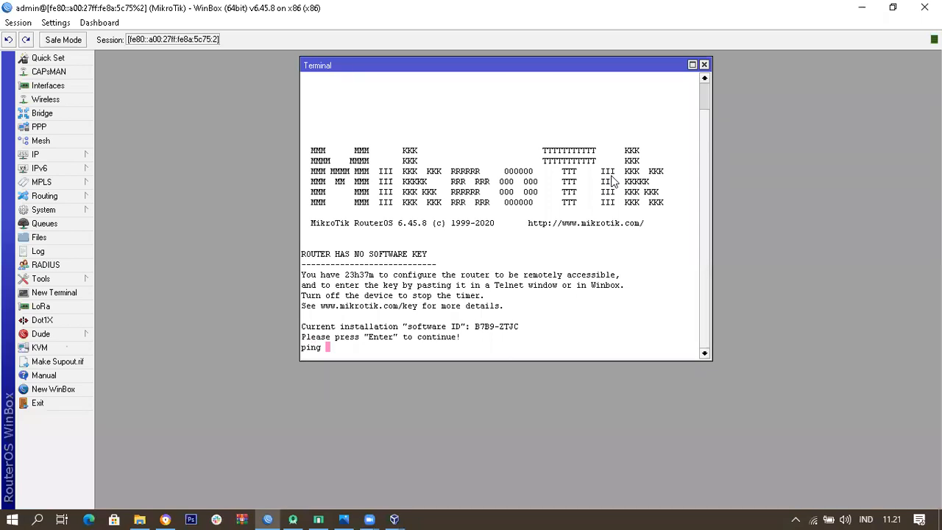
{"action": "type", "text": " googo"}
{"action": "key", "text": "BackSpace"}
{"action": "type", "text": "lg"}
{"action": "type", "text": ".co"}
{"action": "type", "text": "m"}
{"action": "key", "text": "Return"}
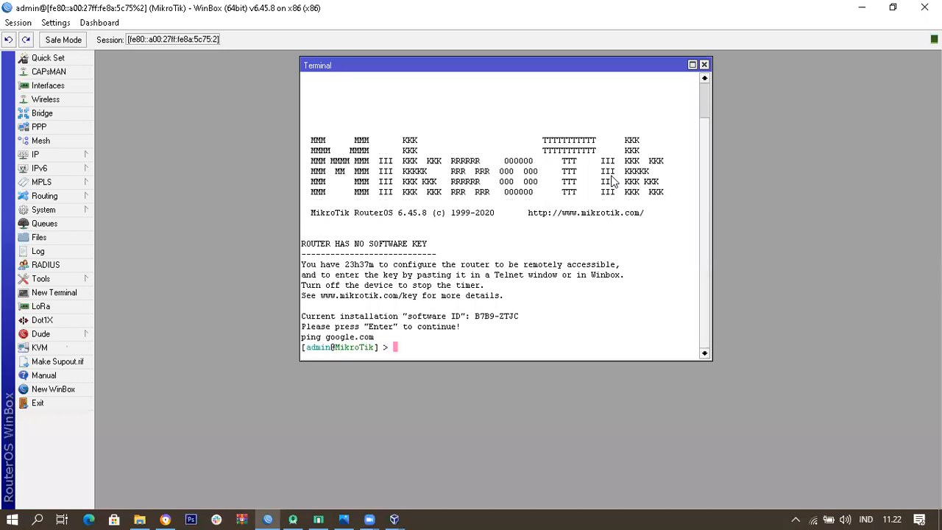
{"action": "type", "text": "ping google.com"}
{"action": "key", "text": "Return"}
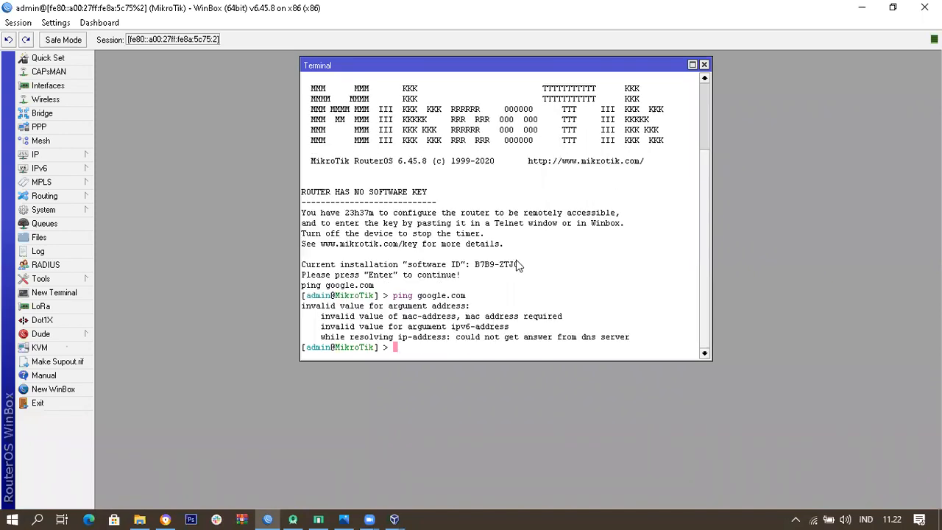
Add a DHCP client on interface ether1, keeping the default options
{"action": "left_click", "coordinate": [71, 154]}
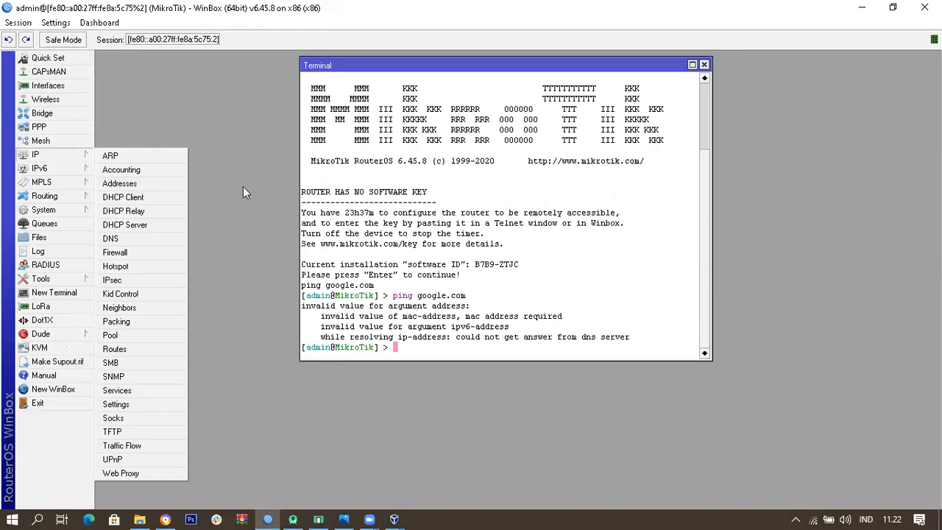
{"action": "left_click", "coordinate": [149, 196]}
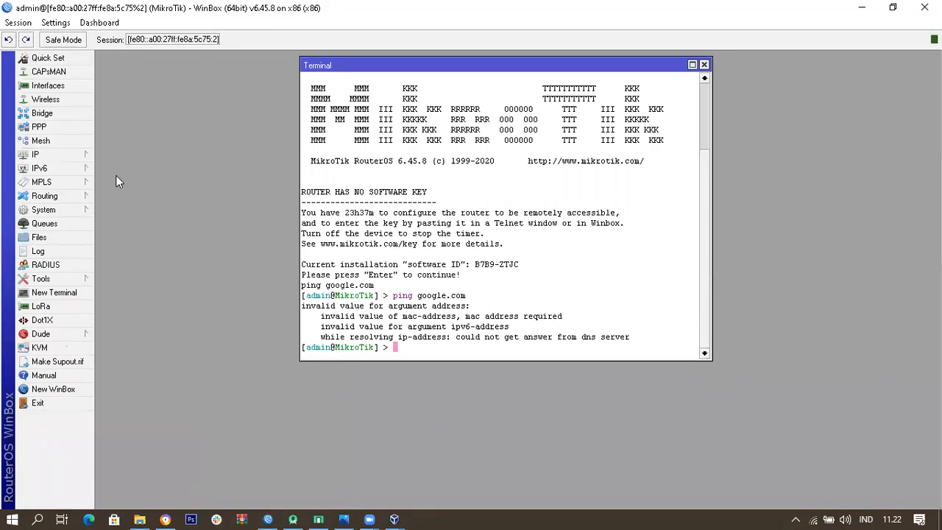
{"action": "left_click", "coordinate": [80, 156]}
{"action": "left_click", "coordinate": [147, 199]}
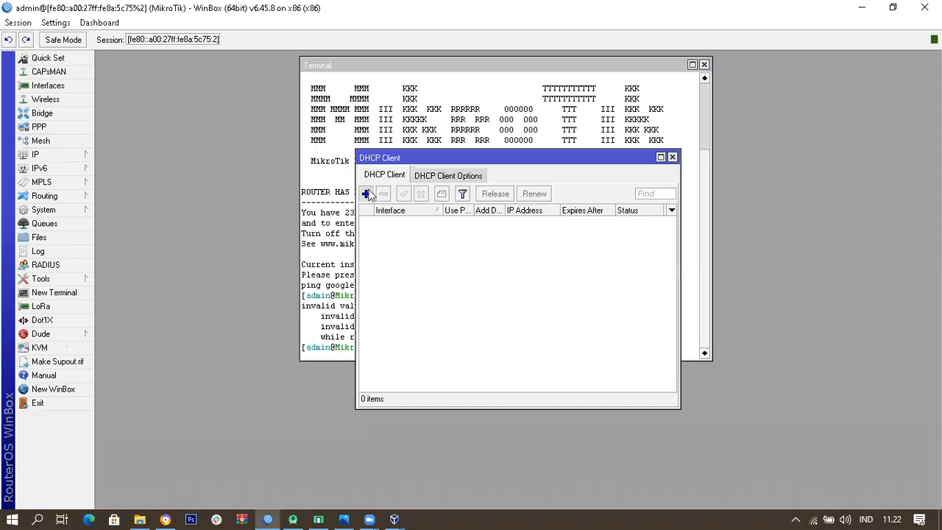
{"action": "left_click", "coordinate": [365, 193]}
{"action": "left_click", "coordinate": [599, 199]}
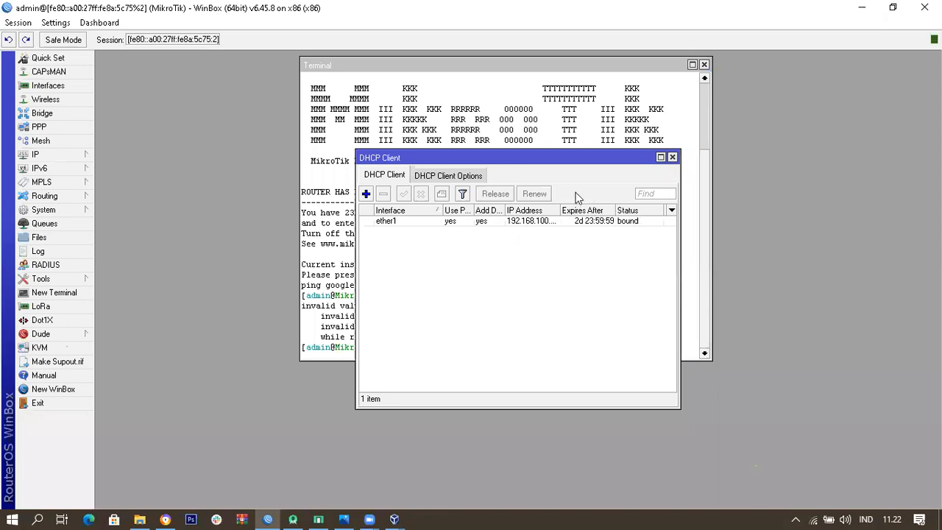
Move the DHCP Client window aside and run ping 8.8.8.8 in the terminal to test the connection
{"action": "left_click_drag", "start_coordinate": [550, 159], "coordinate": [721, 182]}
{"action": "left_click", "coordinate": [462, 352]}
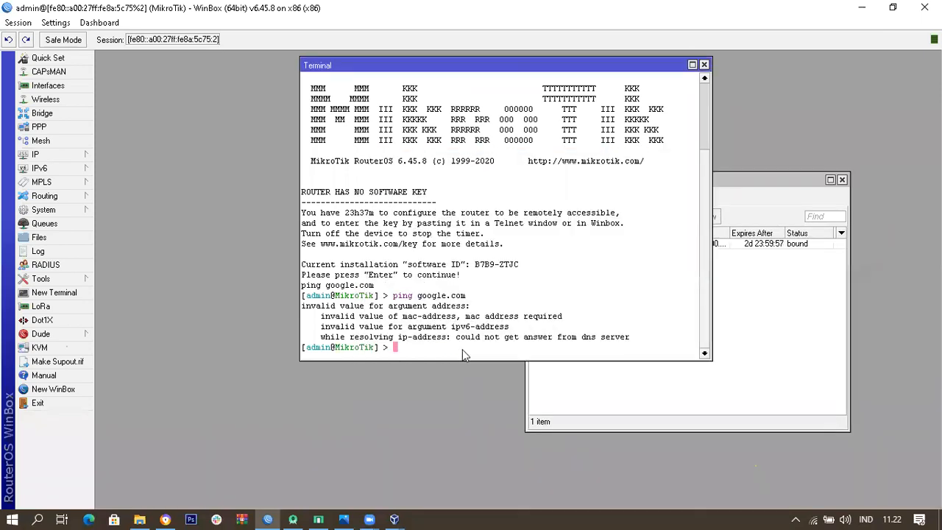
{"action": "type", "text": "ping 8.8.8.8"}
{"action": "key", "text": "Return"}
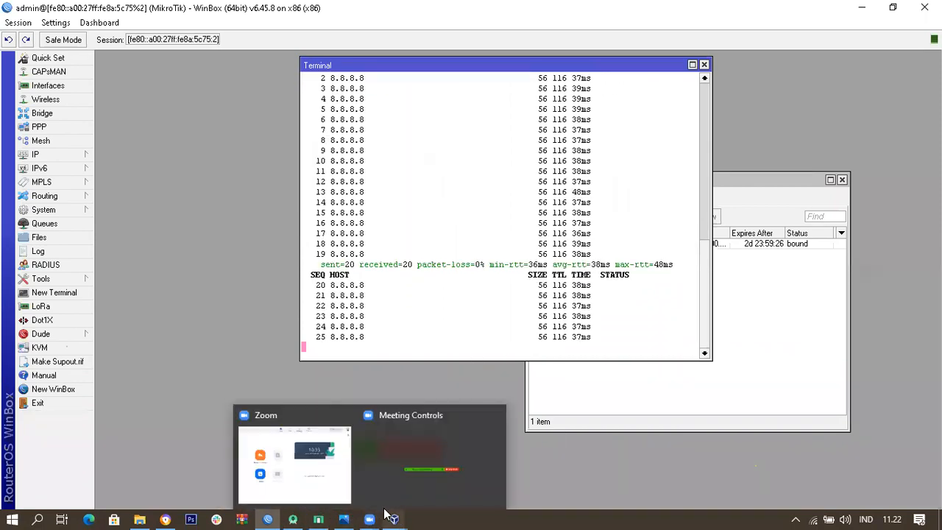
Glance at the VirtualBox Manager, return to WinBox and arrange the Terminal and DHCP Client windows side by side
{"action": "left_click", "coordinate": [373, 482]}
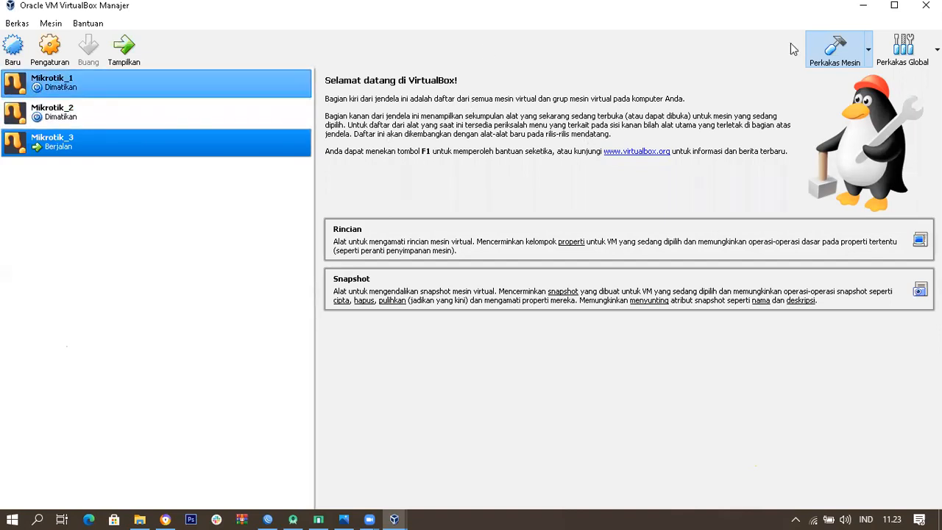
{"action": "left_click", "coordinate": [864, 6]}
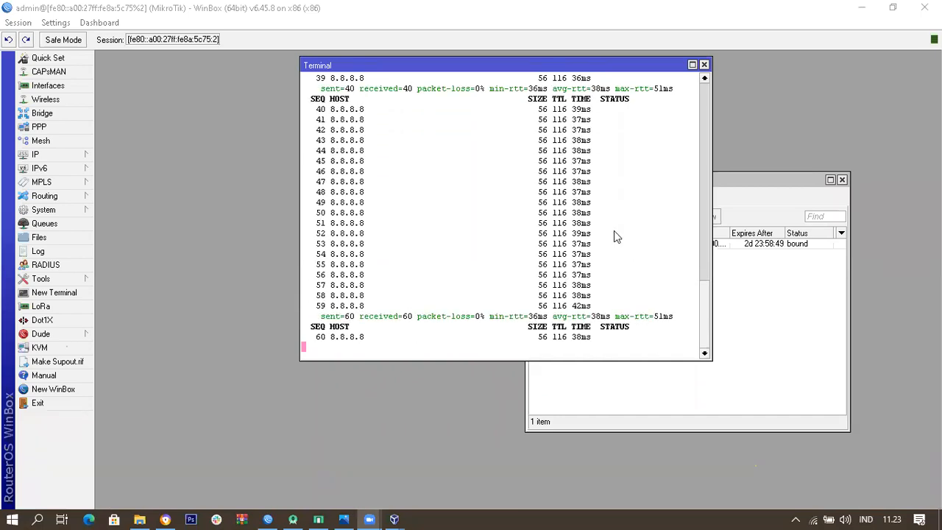
{"action": "left_click_drag", "start_coordinate": [490, 70], "coordinate": [292, 75]}
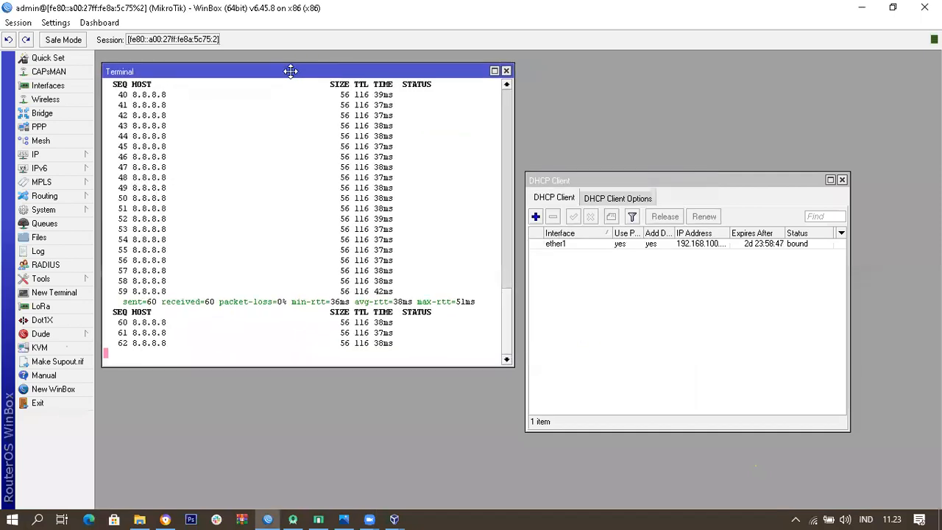
{"action": "left_click_drag", "start_coordinate": [570, 178], "coordinate": [563, 68]}
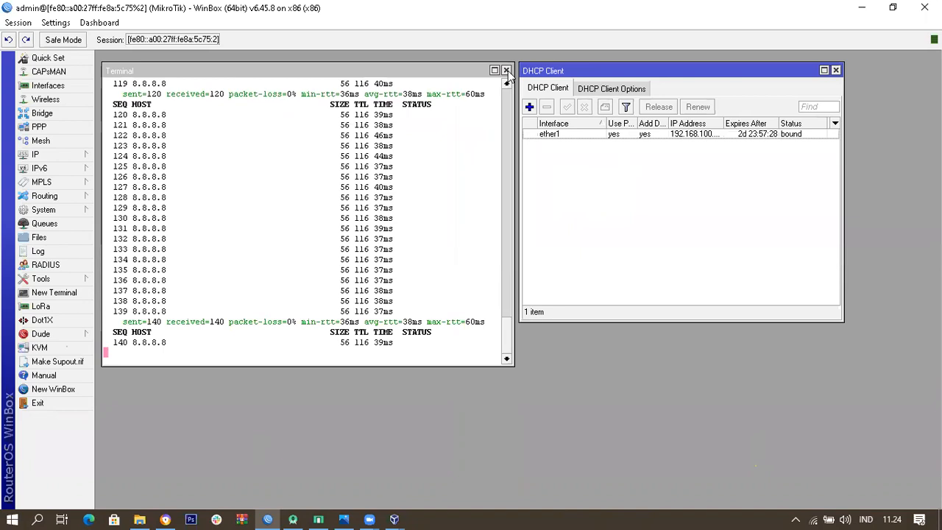
{"action": "left_click", "coordinate": [425, 73]}
{"action": "left_click", "coordinate": [597, 64]}
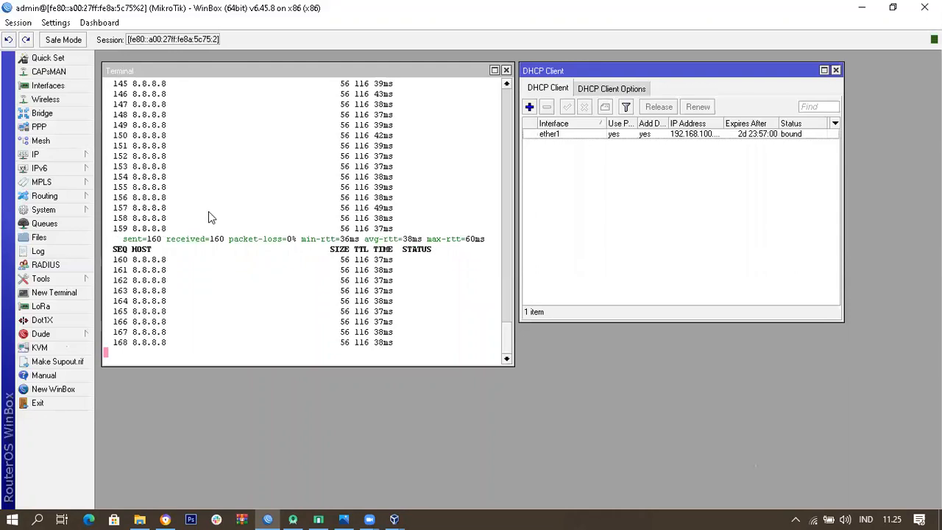
{"action": "left_click", "coordinate": [75, 157]}
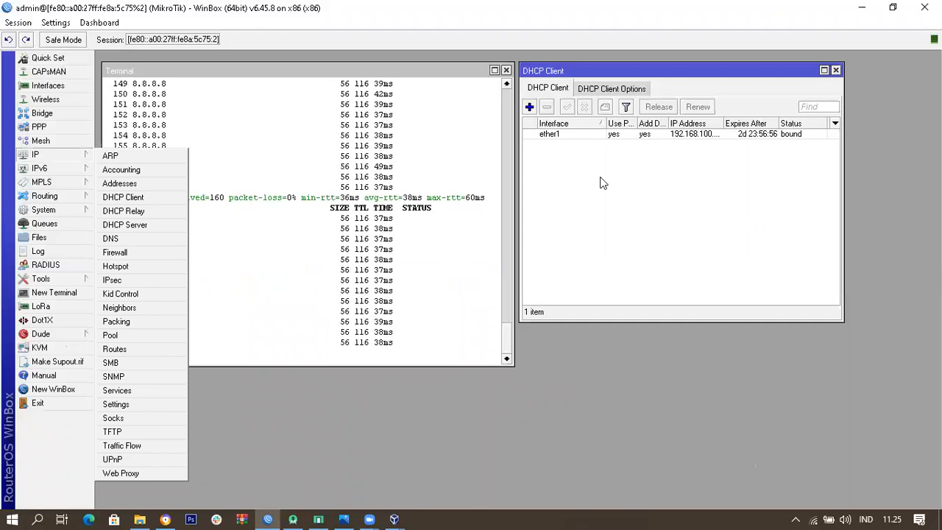
{"action": "left_click", "coordinate": [442, 69]}
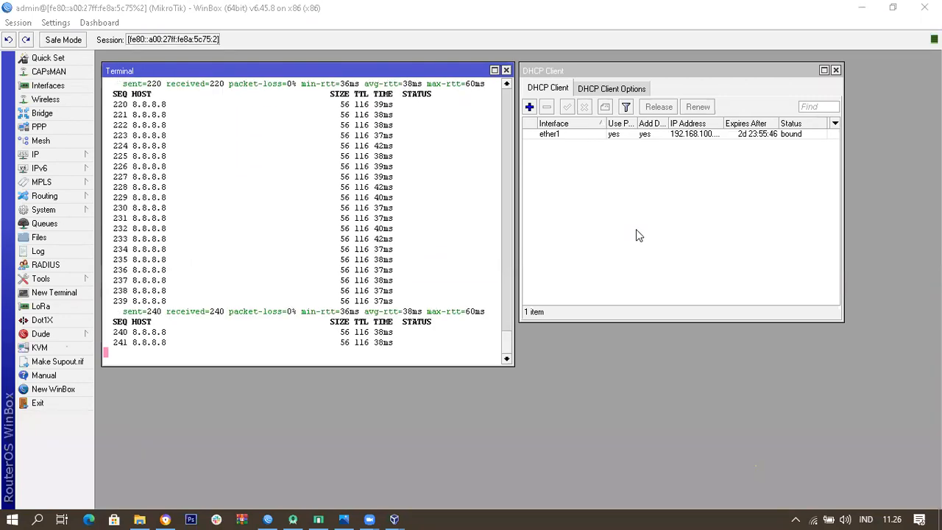
Open the interface list, select ether2, ether3 and ether4 in turn, check the computer's Wi-Fi connection, and select ether1
{"action": "left_click", "coordinate": [67, 86]}
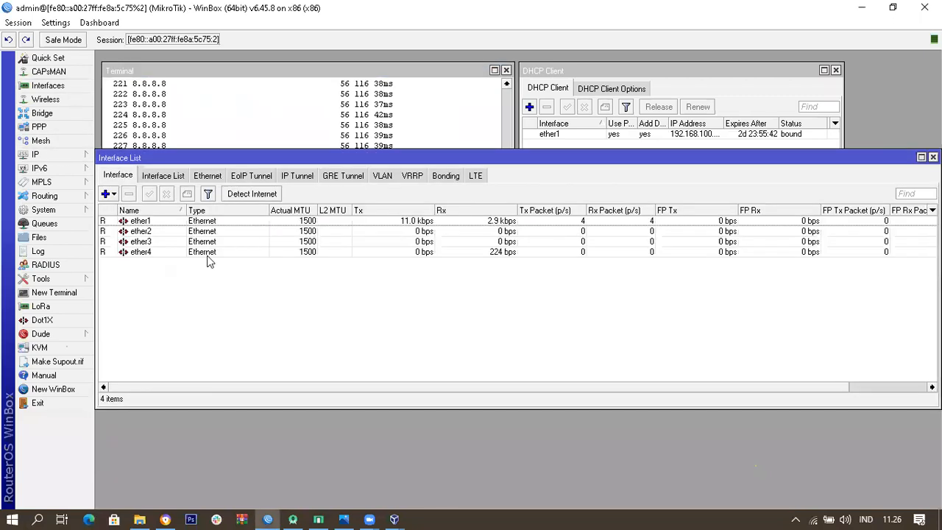
{"action": "left_click", "coordinate": [226, 233]}
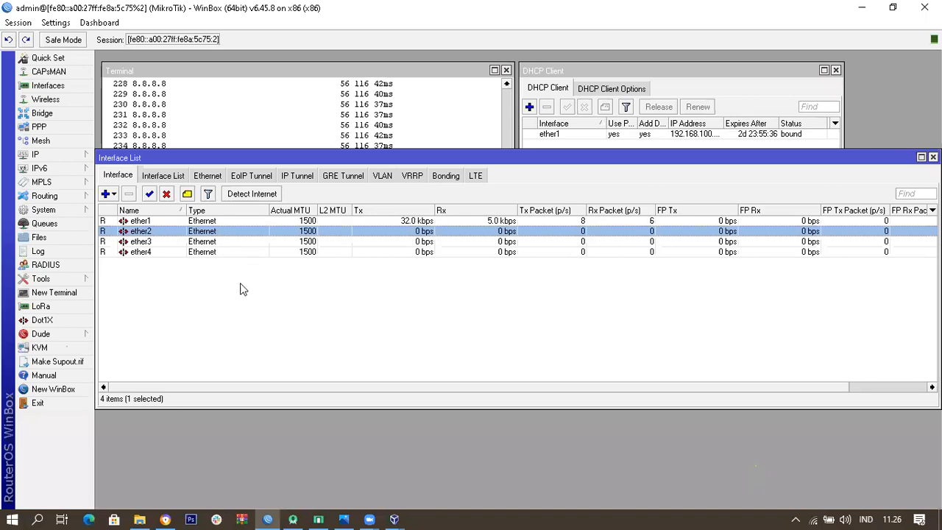
{"action": "left_click", "coordinate": [225, 243]}
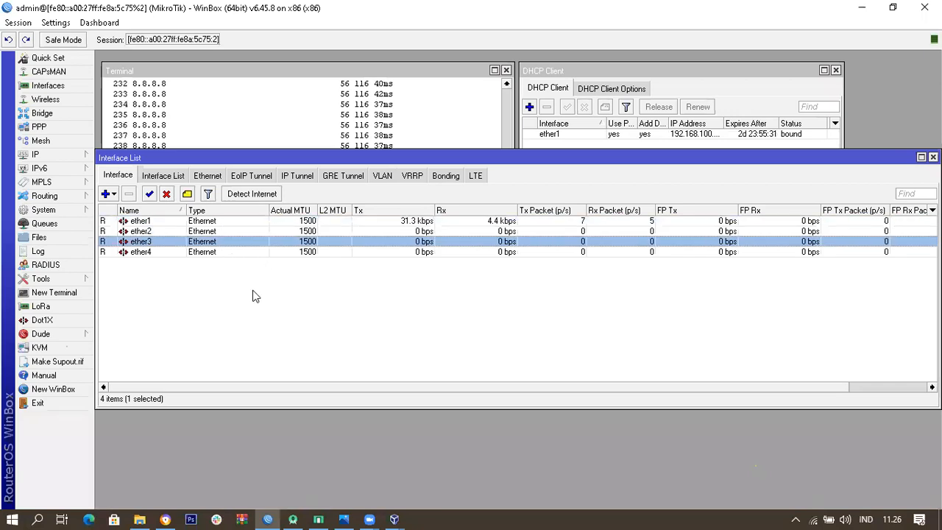
{"action": "left_click", "coordinate": [236, 255]}
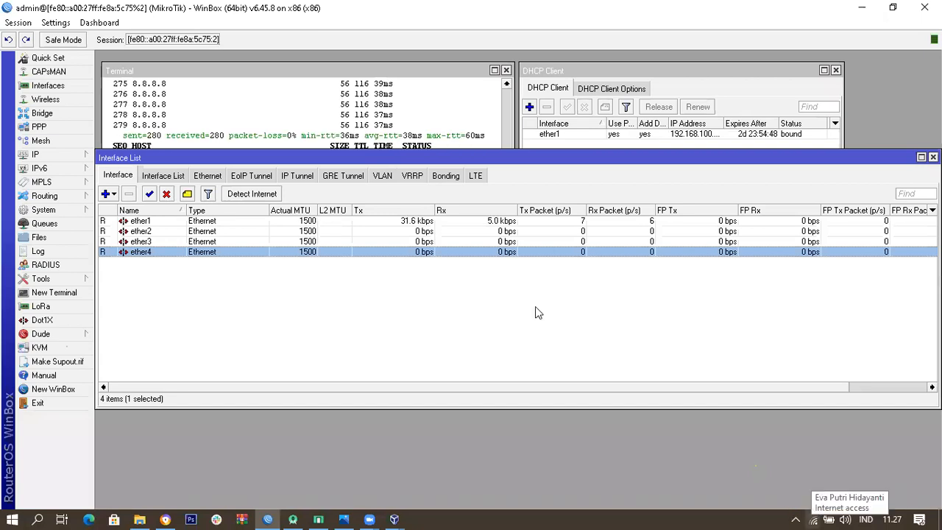
{"action": "left_click", "coordinate": [815, 513]}
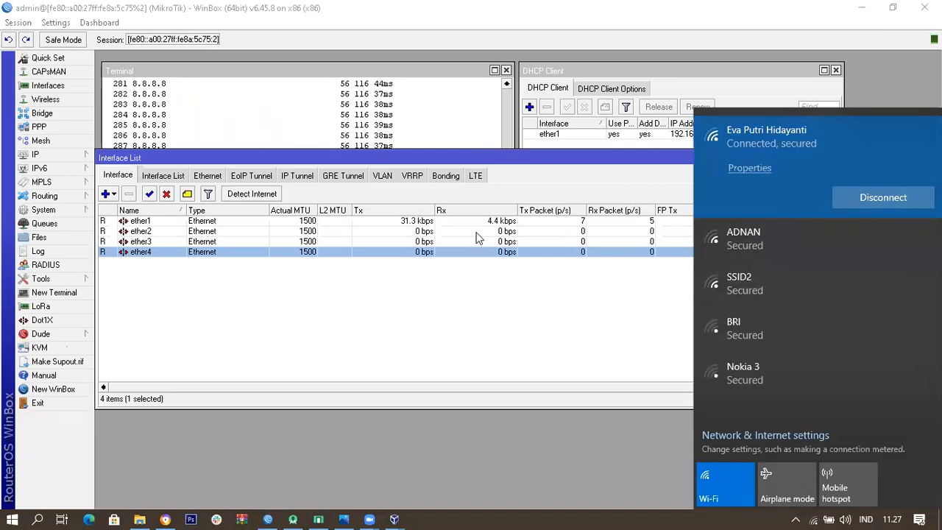
{"action": "left_click", "coordinate": [276, 223]}
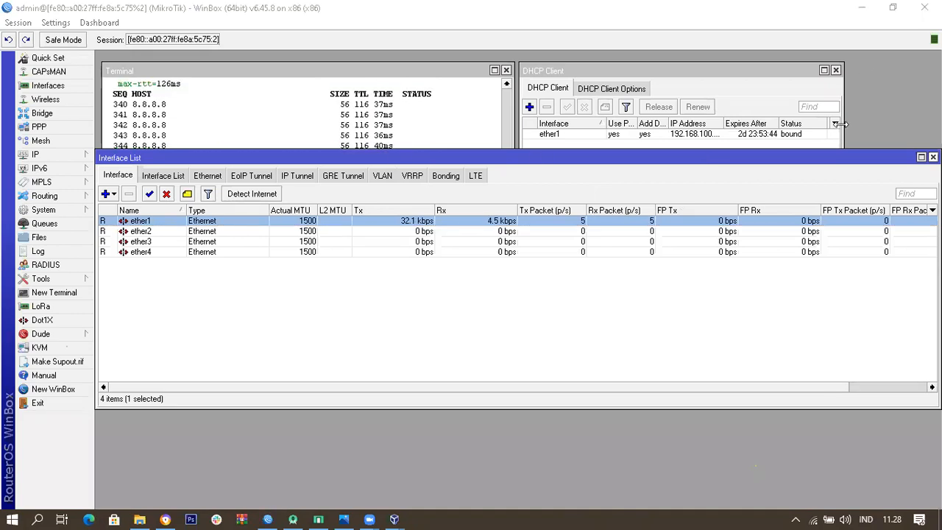
Close the Interface List, DHCP Client and Terminal windows and exit WinBox
{"action": "left_click", "coordinate": [933, 157]}
{"action": "left_click", "coordinate": [836, 71]}
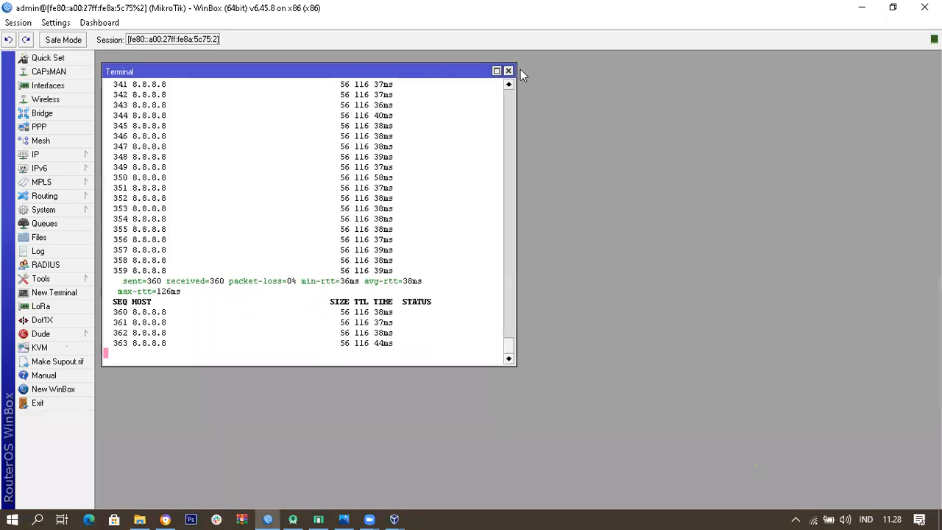
{"action": "left_click", "coordinate": [508, 71]}
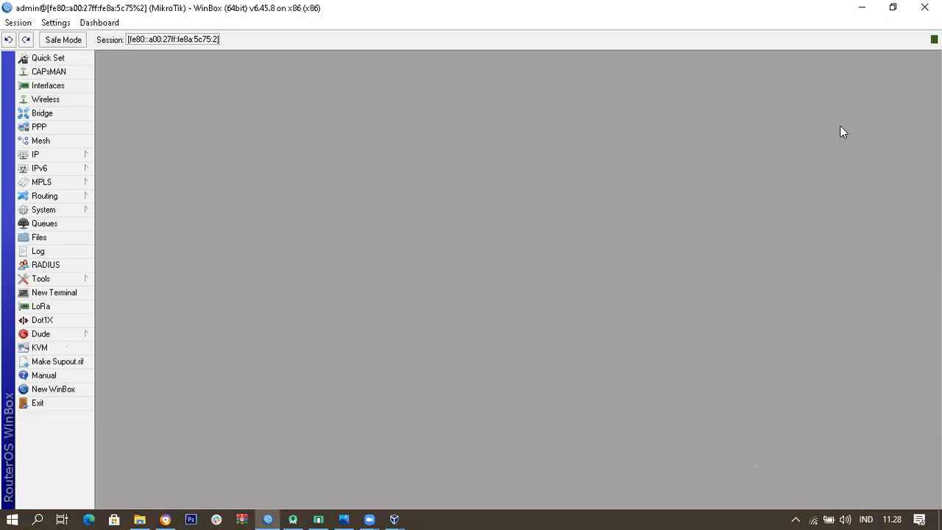
{"action": "left_click", "coordinate": [925, 7]}
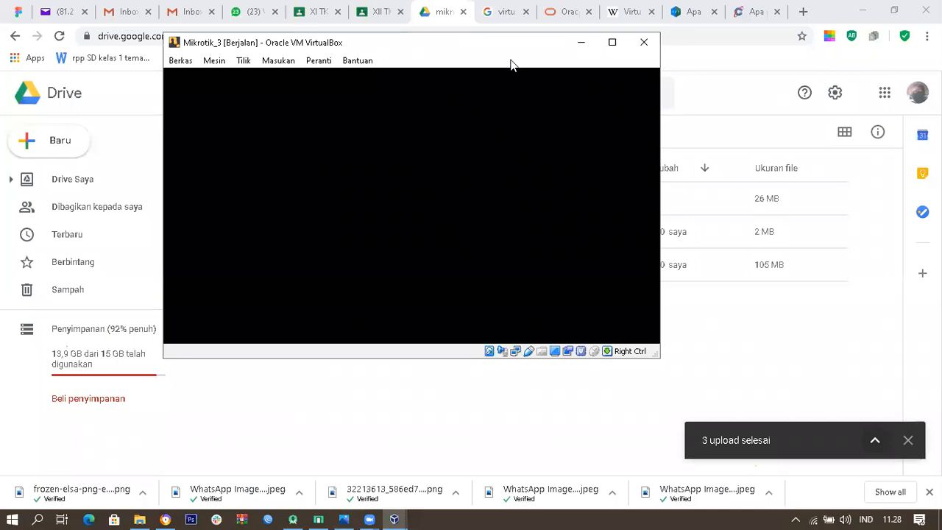
Leave the Mikrotik_3 virtual machine window and switch to the Oracle VM VirtualBox Manager
{"action": "left_click_drag", "start_coordinate": [536, 64], "coordinate": [602, 91]}
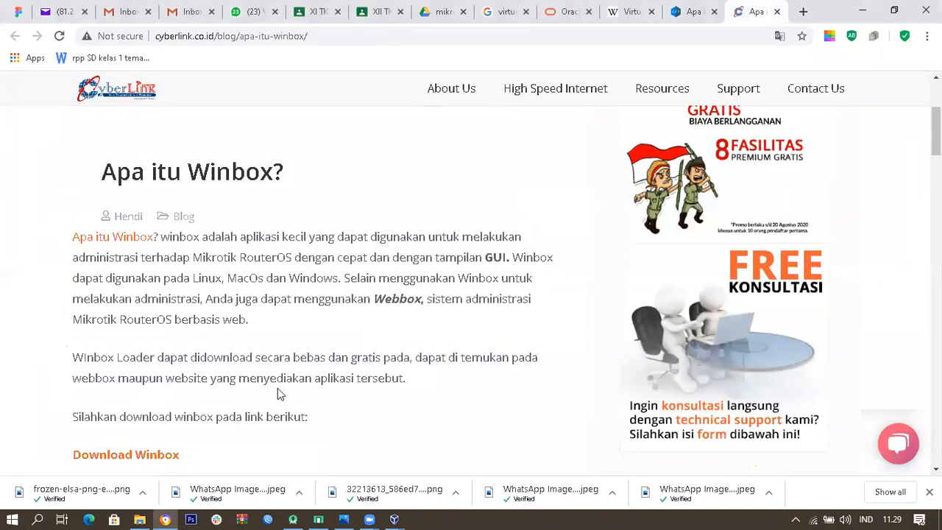
{"action": "mouse_move", "coordinate": [398, 516]}
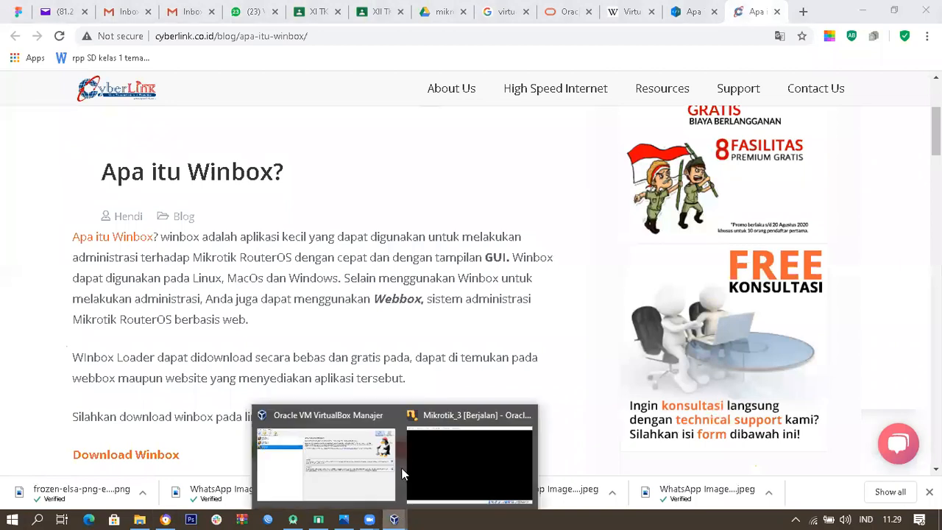
{"action": "left_click", "coordinate": [339, 460]}
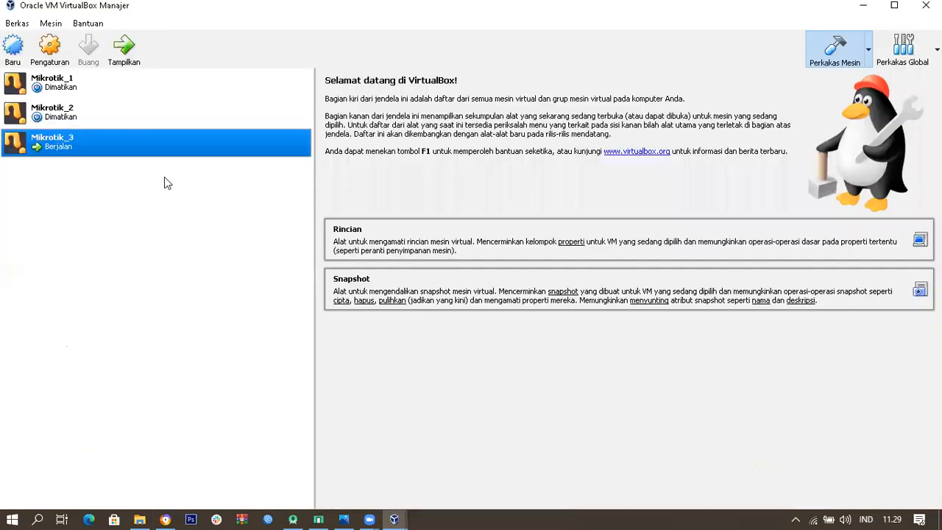